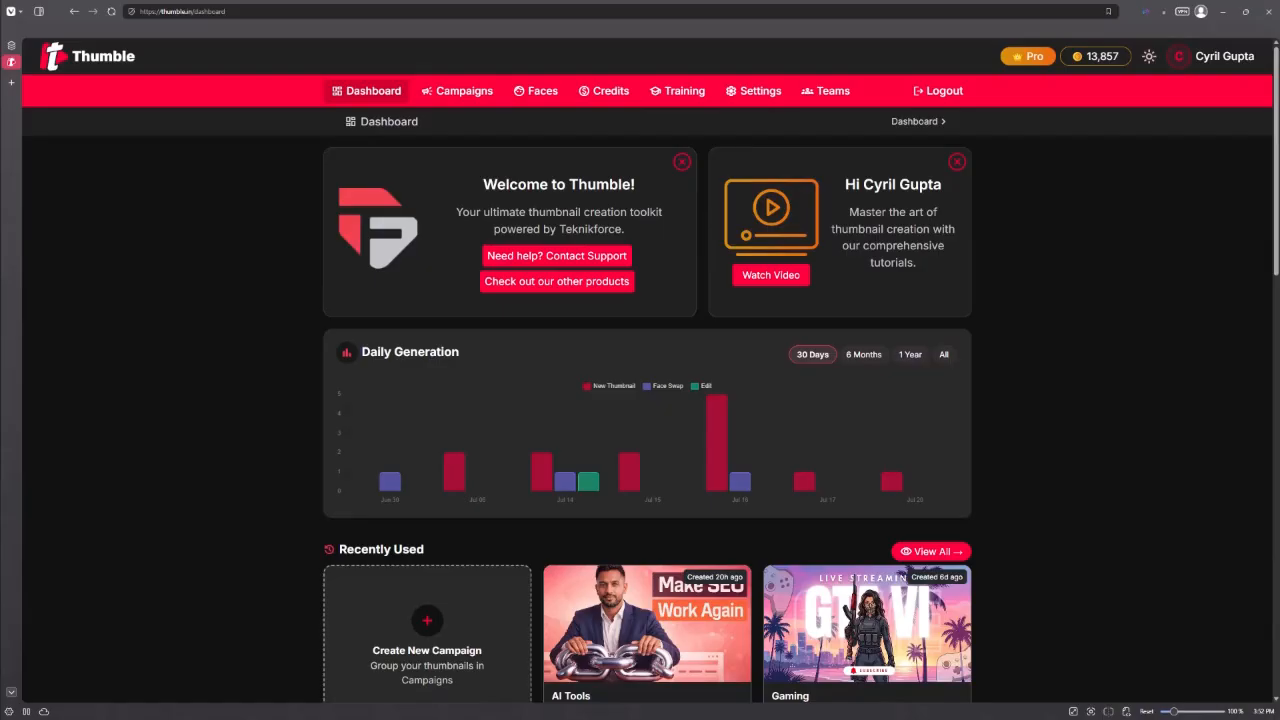
- Open the AI Tools campaign from the recently used campaigns on the dashboard
{"action": "scroll", "coordinate": [400, 580], "scroll_direction": "down", "scroll_amount": 2}
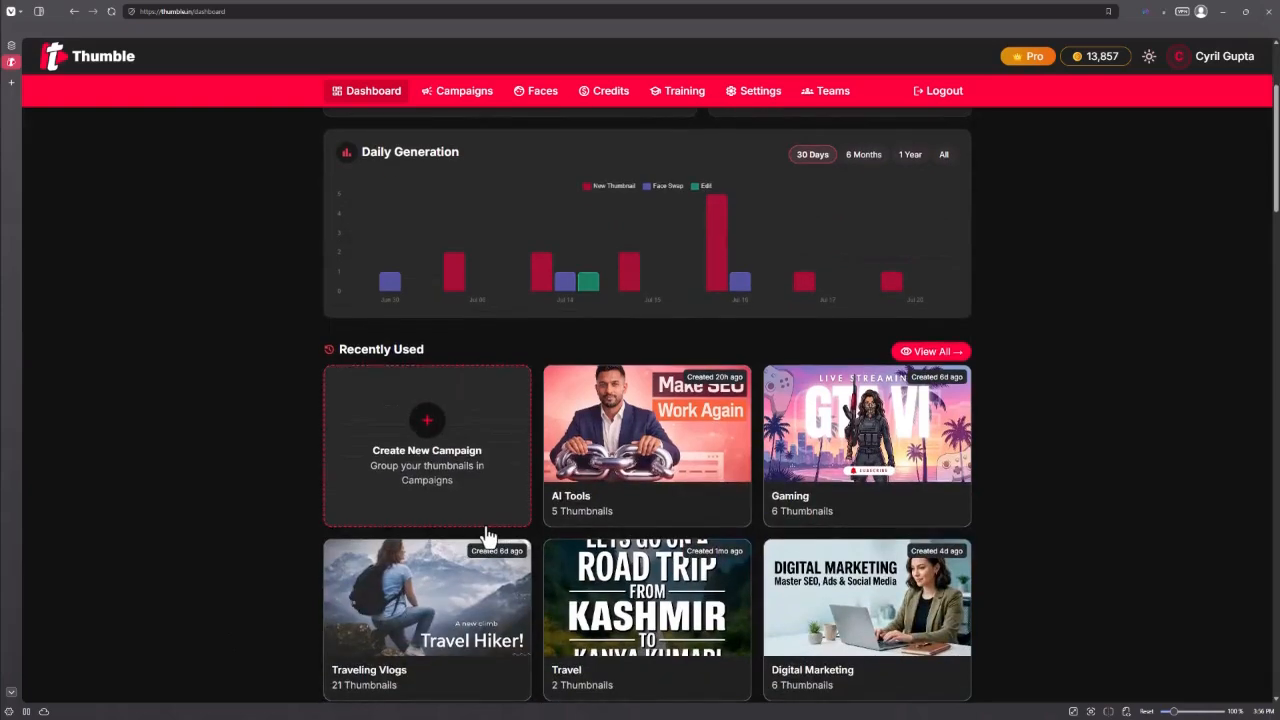
{"action": "scroll", "coordinate": [485, 538], "scroll_direction": "down", "scroll_amount": 1}
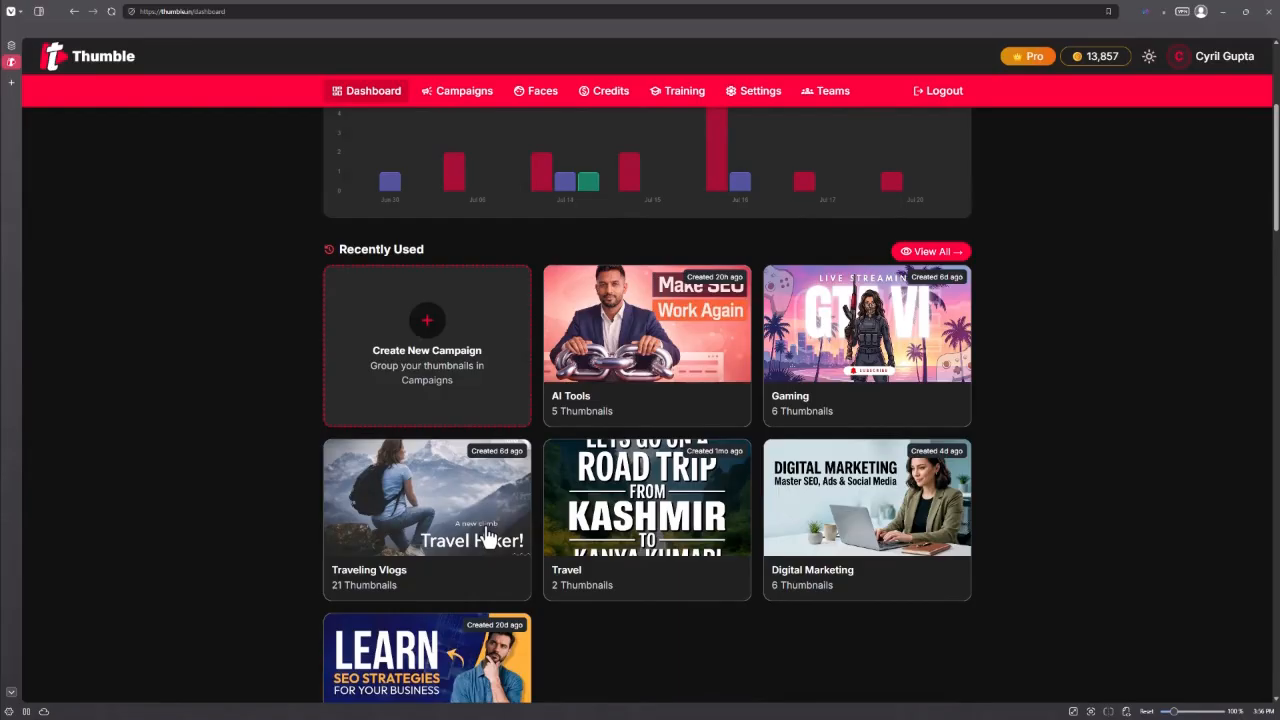
{"action": "scroll", "coordinate": [650, 310], "scroll_direction": "down", "scroll_amount": 1}
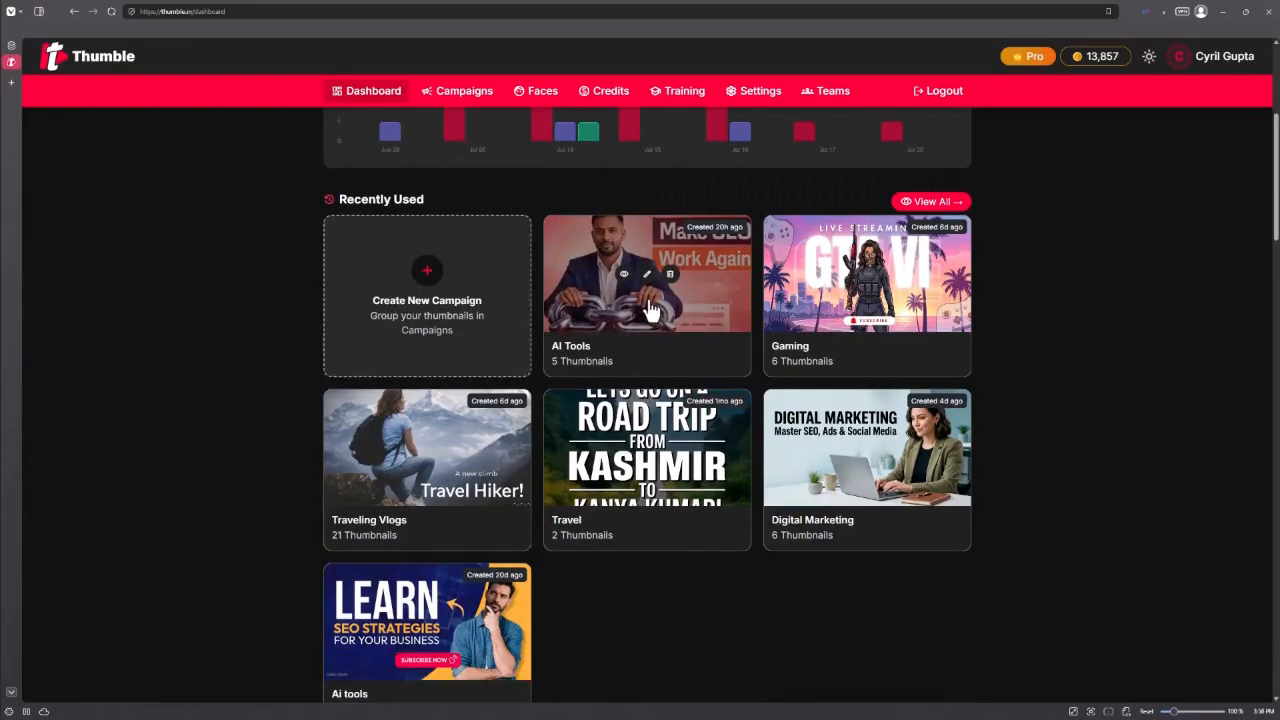
{"action": "left_click", "coordinate": [650, 310]}
- Review the AI Tools campaign's stats, daily generation chart and existing thumbnails
{"action": "scroll", "coordinate": [510, 360], "scroll_direction": "down", "scroll_amount": 3}
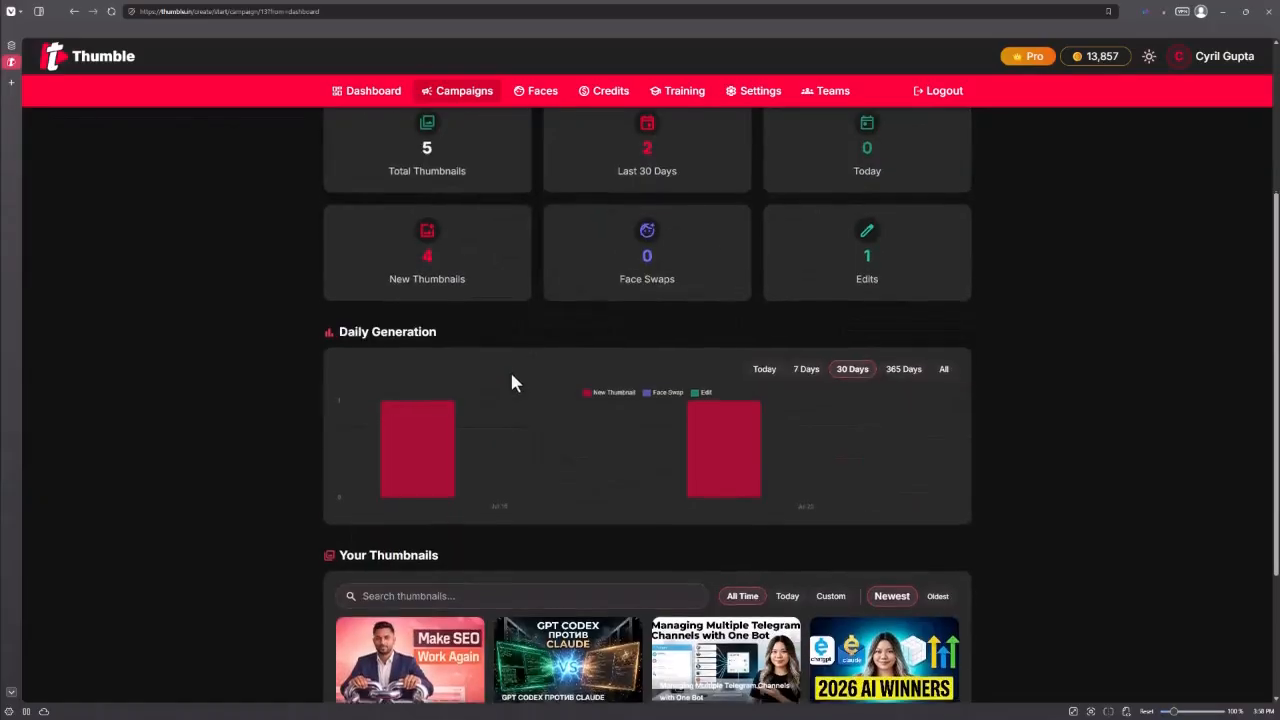
{"action": "scroll", "coordinate": [477, 370], "scroll_direction": "up", "scroll_amount": 2}
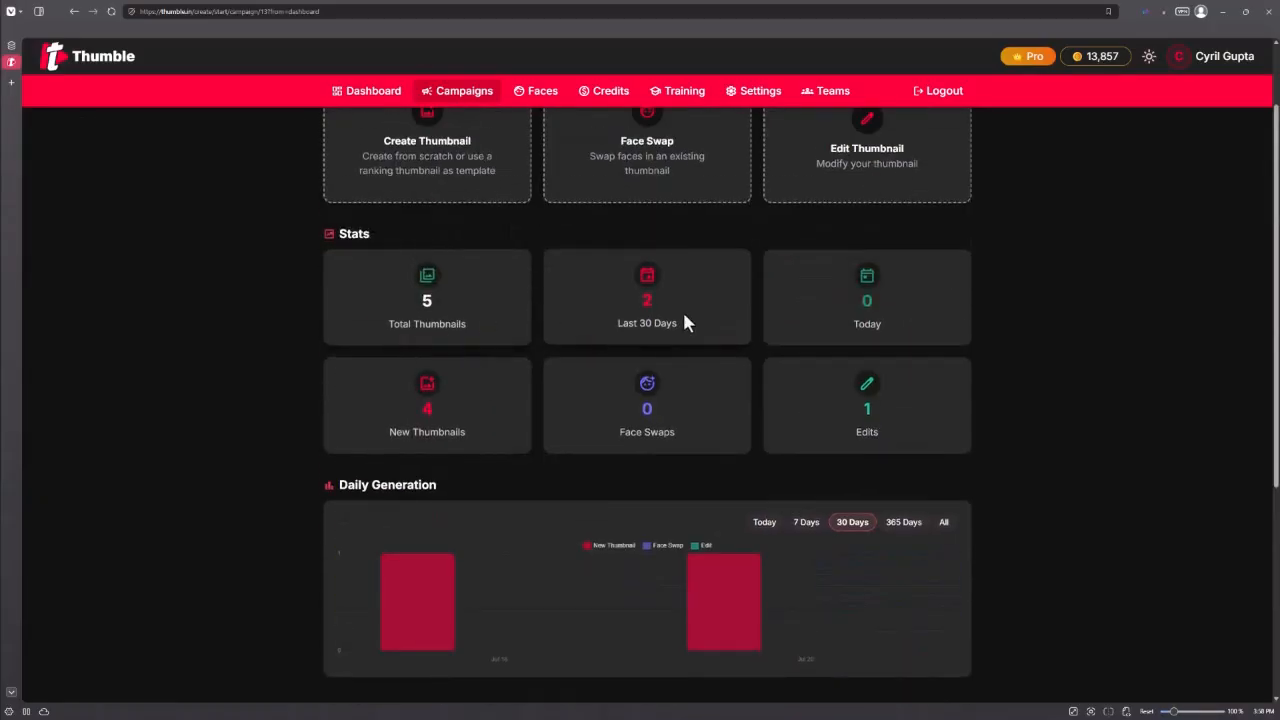
{"action": "scroll", "coordinate": [643, 443], "scroll_direction": "down", "scroll_amount": 2}
{"action": "scroll", "coordinate": [643, 443], "scroll_direction": "down", "scroll_amount": 2}
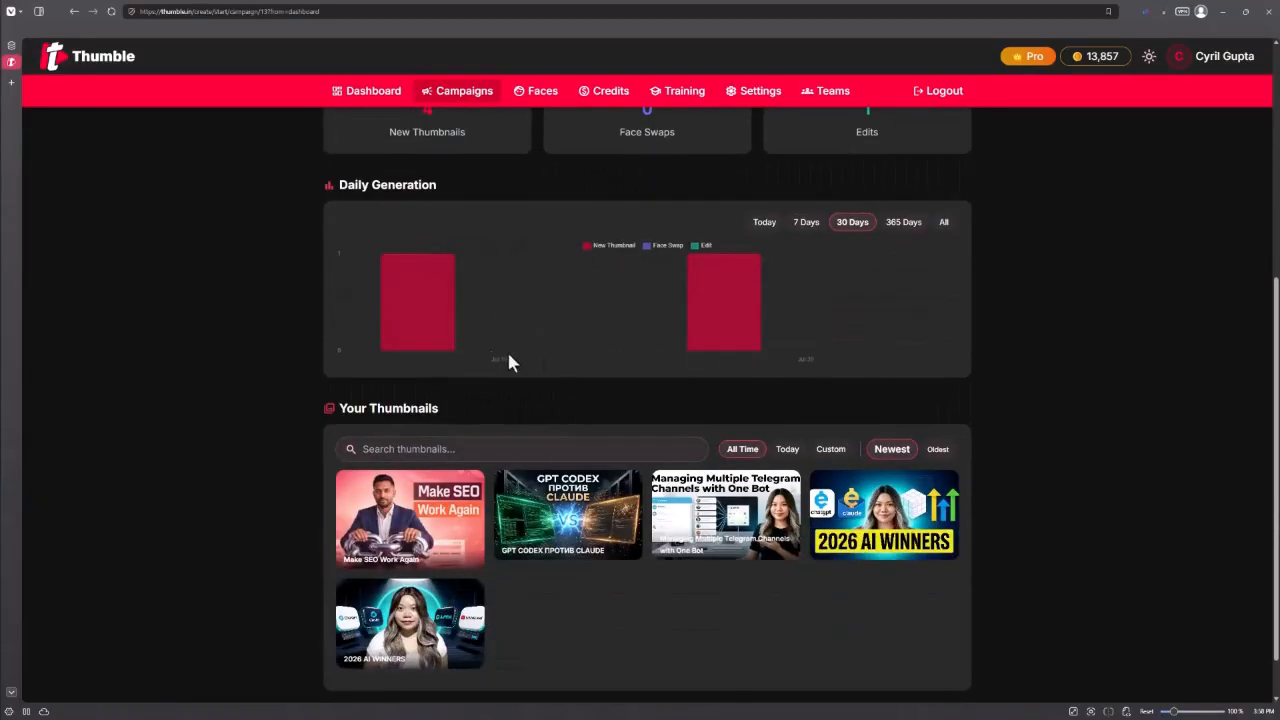
{"action": "scroll", "coordinate": [650, 430], "scroll_direction": "down", "scroll_amount": 1}
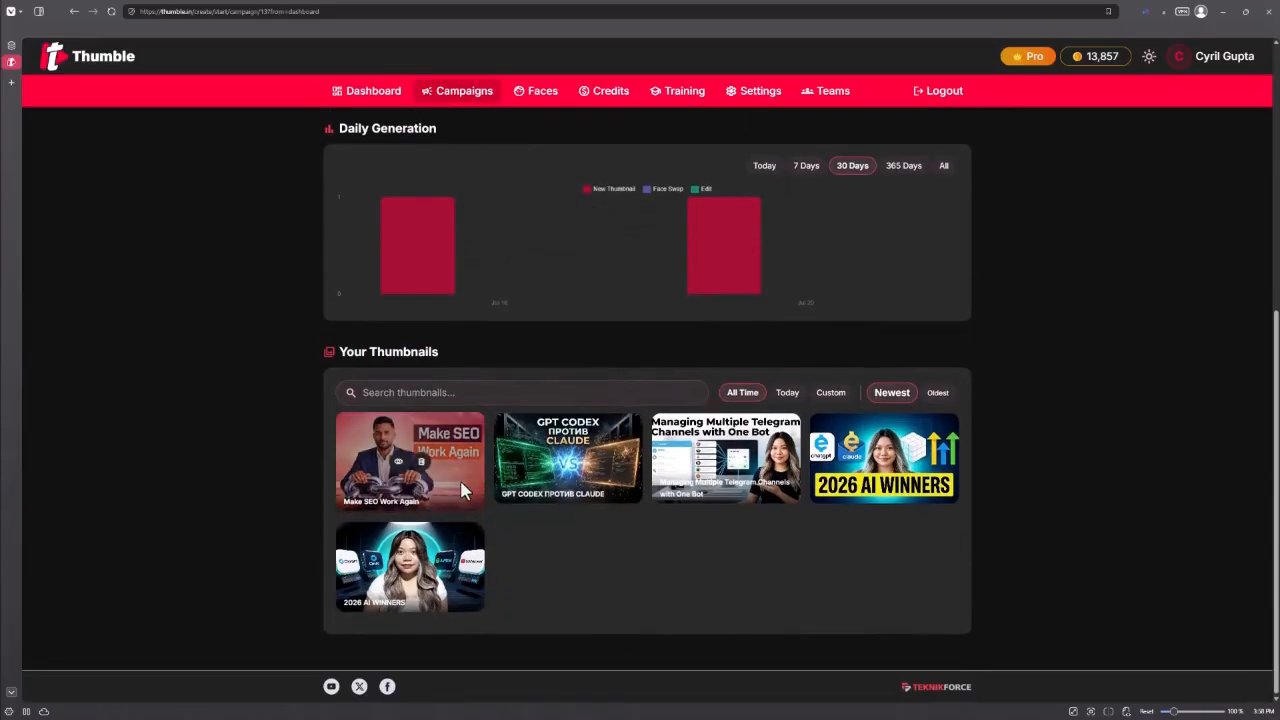
{"action": "scroll", "coordinate": [516, 390], "scroll_direction": "up", "scroll_amount": 6}
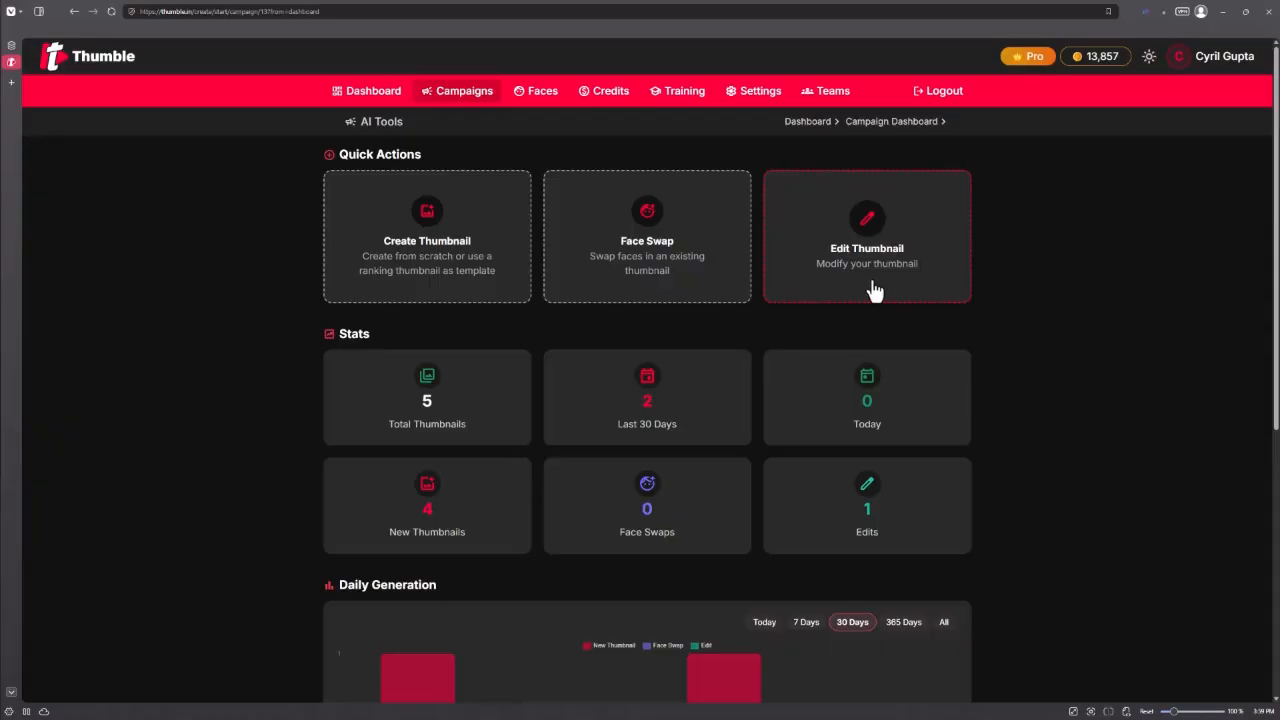
- Start creating a thumbnail in the AI Tools campaign and browse the ranking thumbnails offered as templates
{"action": "left_click", "coordinate": [440, 248]}
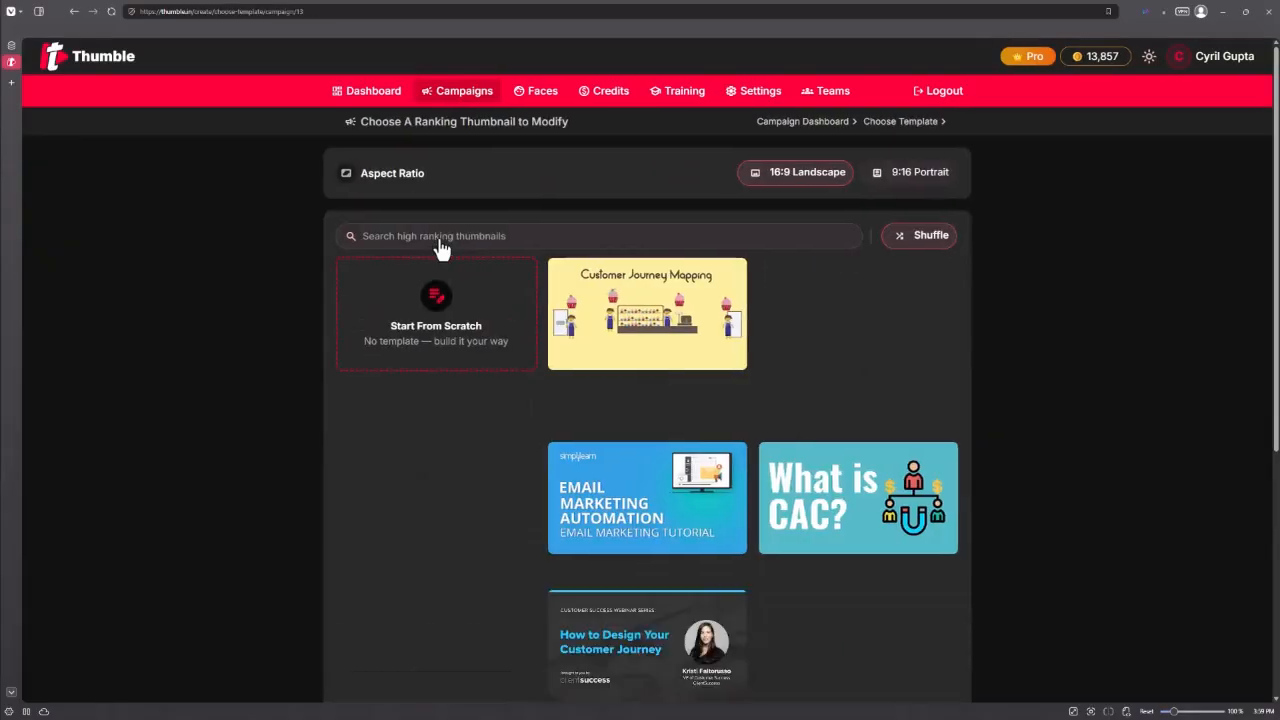
{"action": "scroll", "coordinate": [1220, 387], "scroll_direction": "down", "scroll_amount": 5}
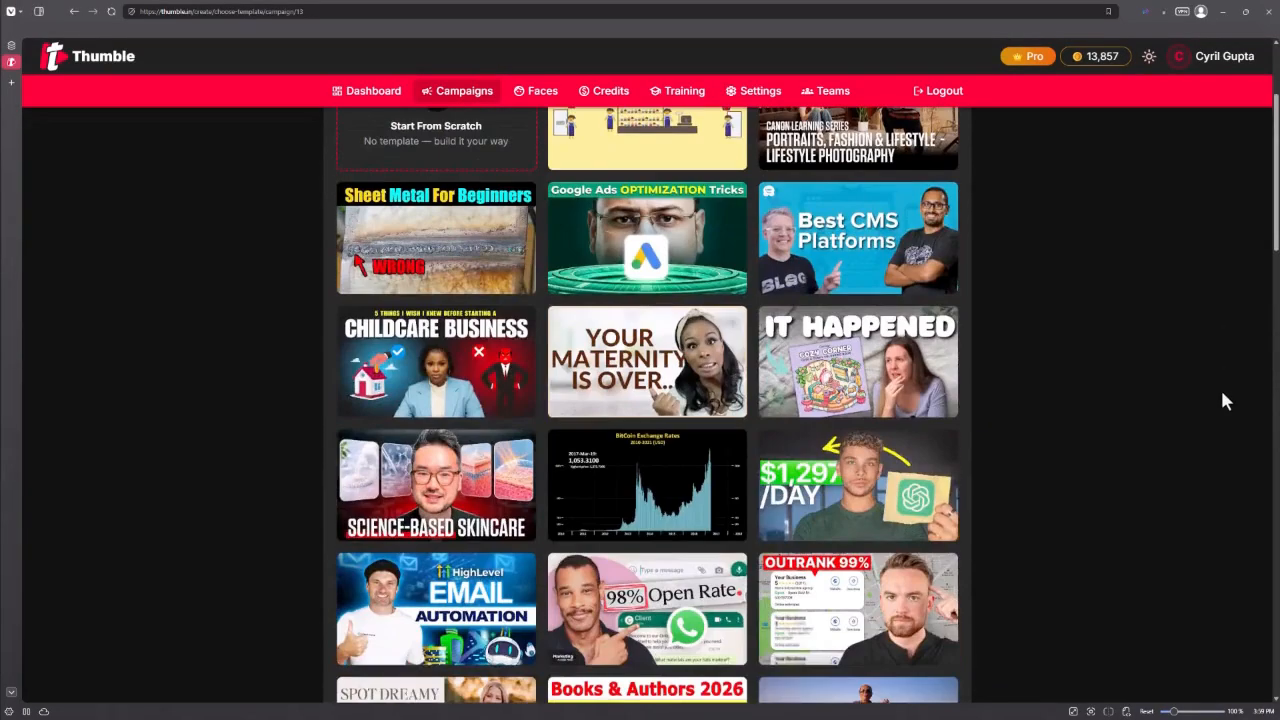
{"action": "scroll", "coordinate": [1209, 408], "scroll_direction": "down", "scroll_amount": 8}
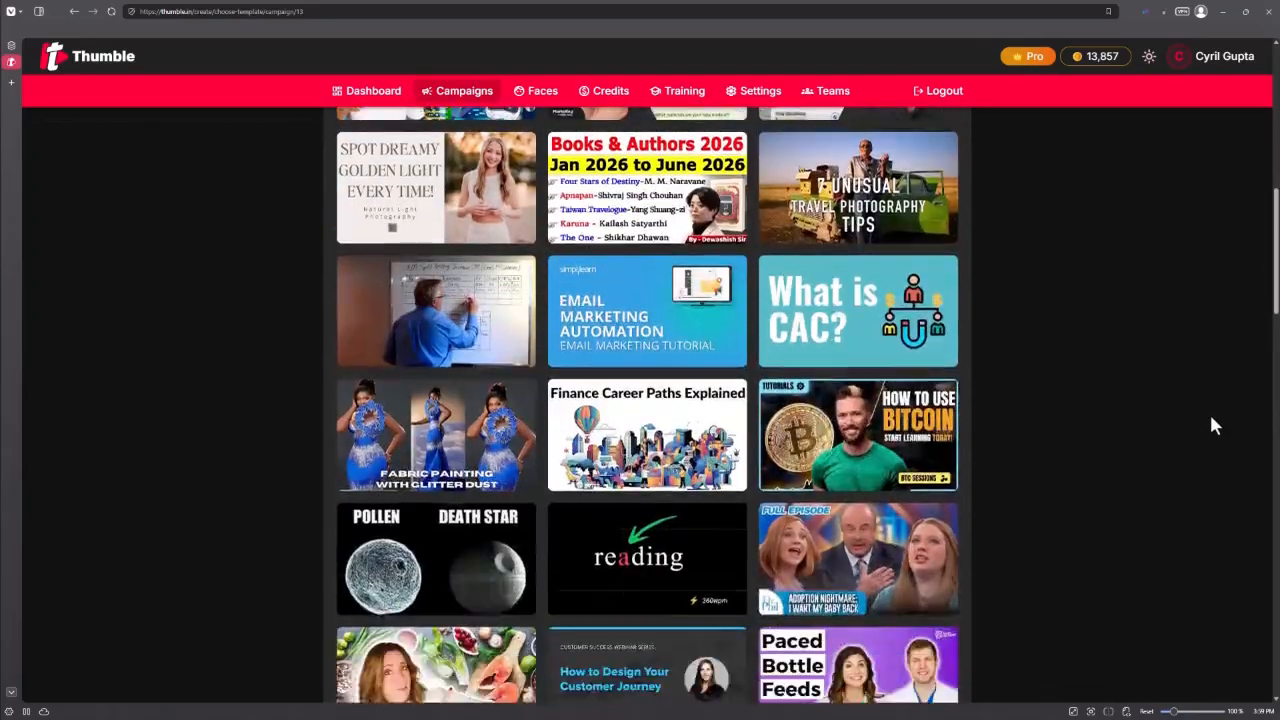
{"action": "scroll", "coordinate": [1211, 414], "scroll_direction": "down", "scroll_amount": 11}
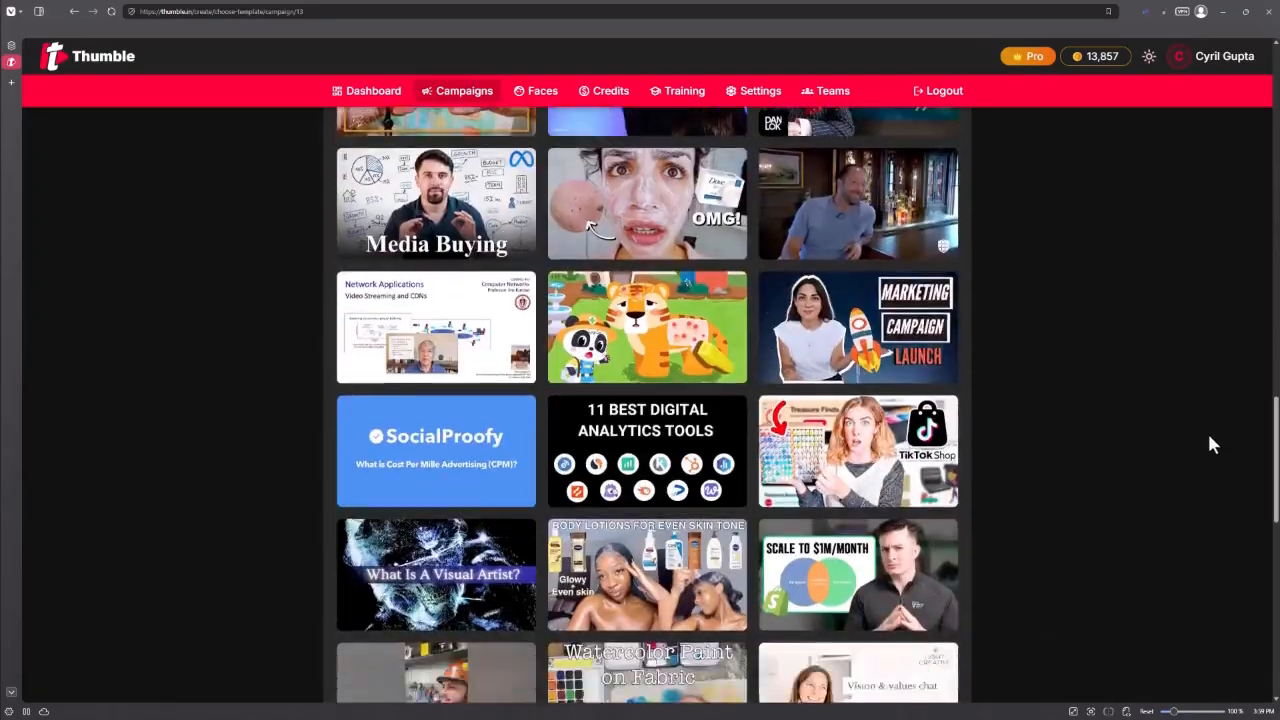
{"action": "scroll", "coordinate": [1207, 467], "scroll_direction": "down", "scroll_amount": 7}
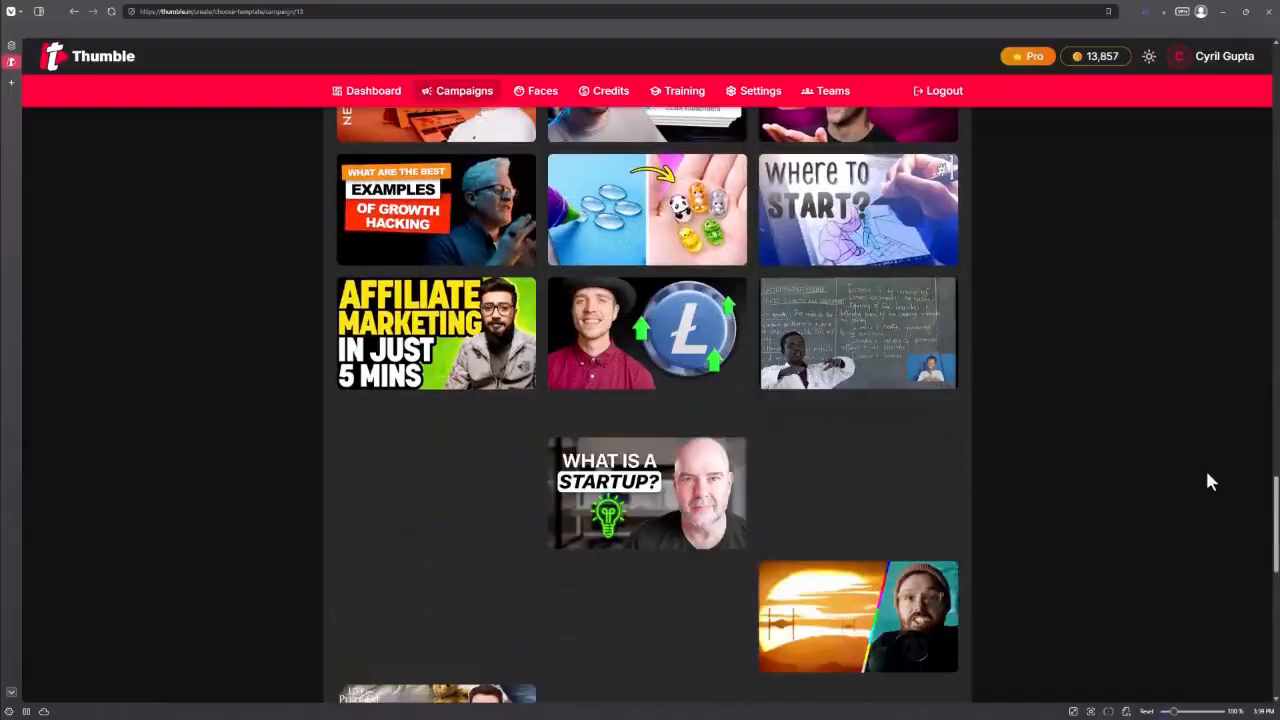
{"action": "scroll", "coordinate": [1207, 474], "scroll_direction": "down", "scroll_amount": 3}
{"action": "scroll", "coordinate": [1207, 474], "scroll_direction": "up", "scroll_amount": 18}
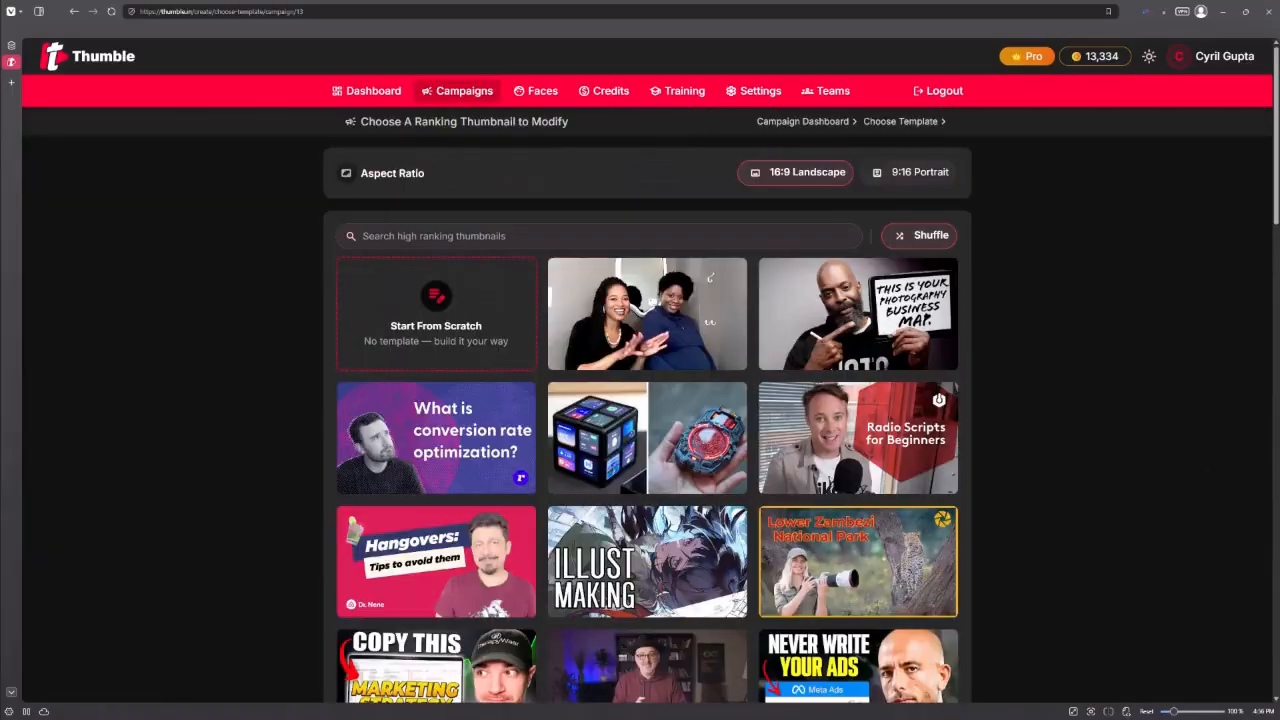
- Search the high-ranking thumbnails for "marketing" and look through the matching designs
{"action": "left_click", "coordinate": [475, 242]}
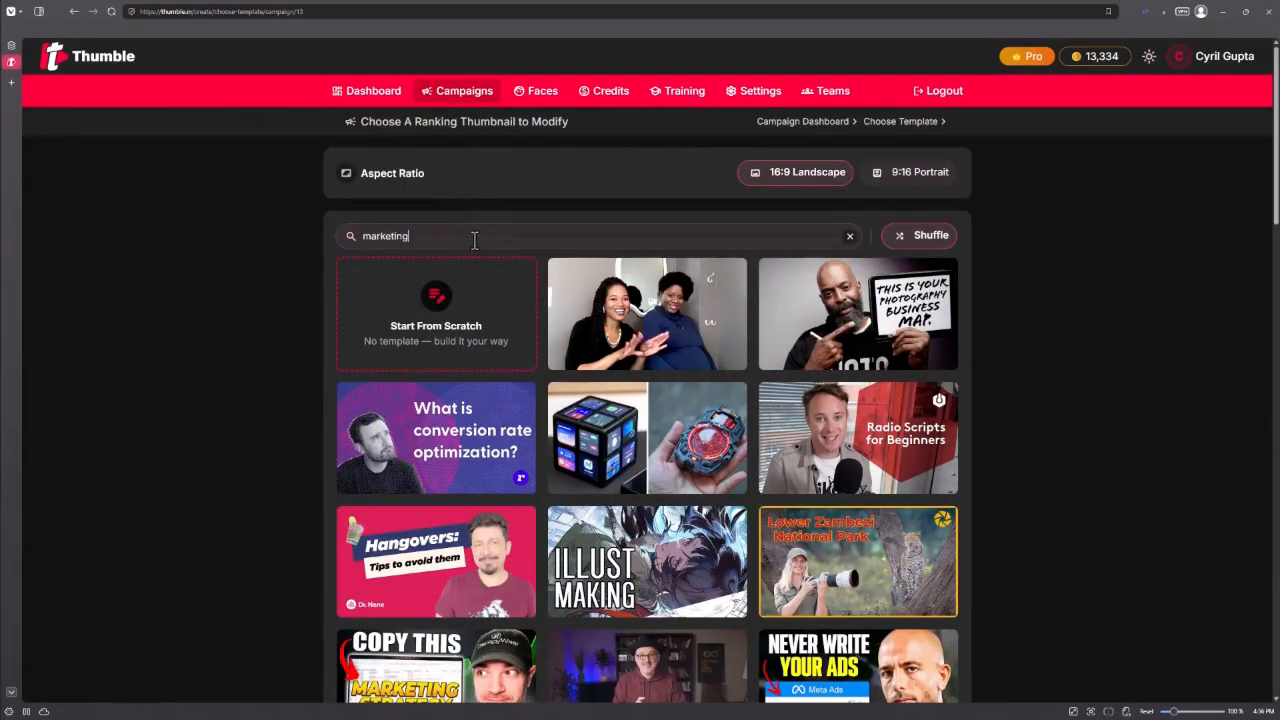
{"action": "scroll", "coordinate": [700, 385], "scroll_direction": "down", "scroll_amount": 1}
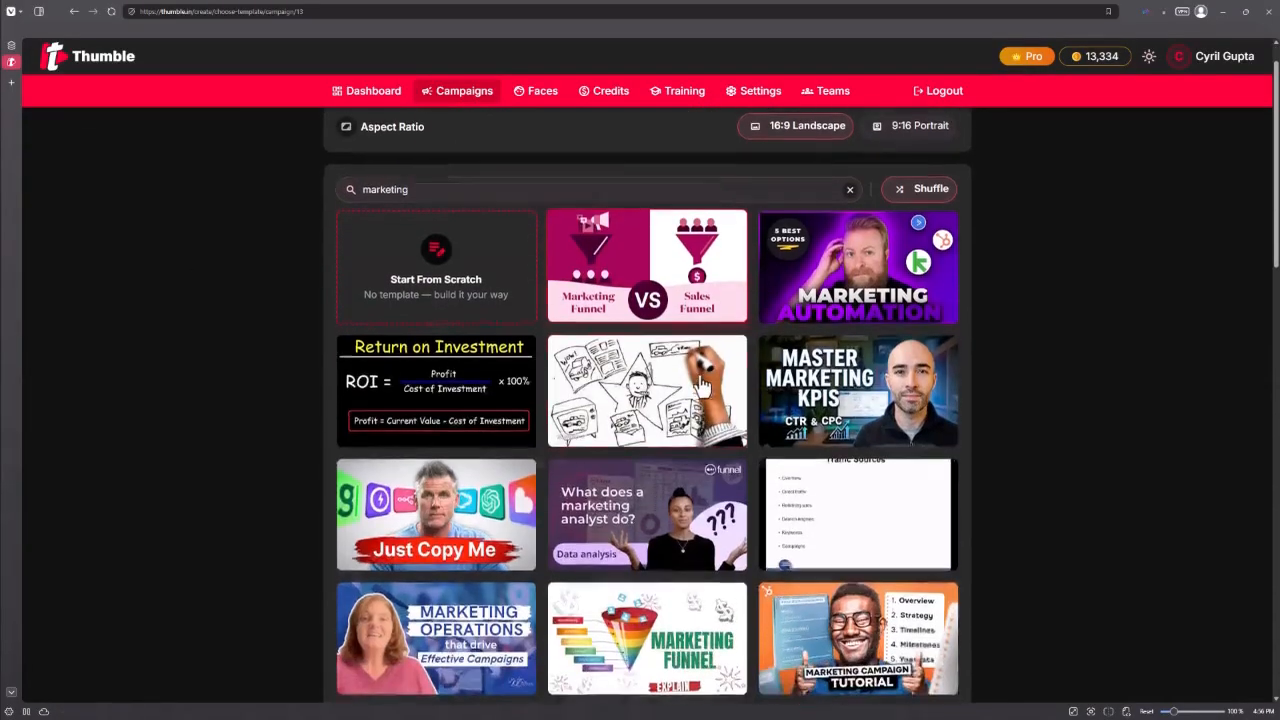
{"action": "scroll", "coordinate": [700, 385], "scroll_direction": "down", "scroll_amount": 4}
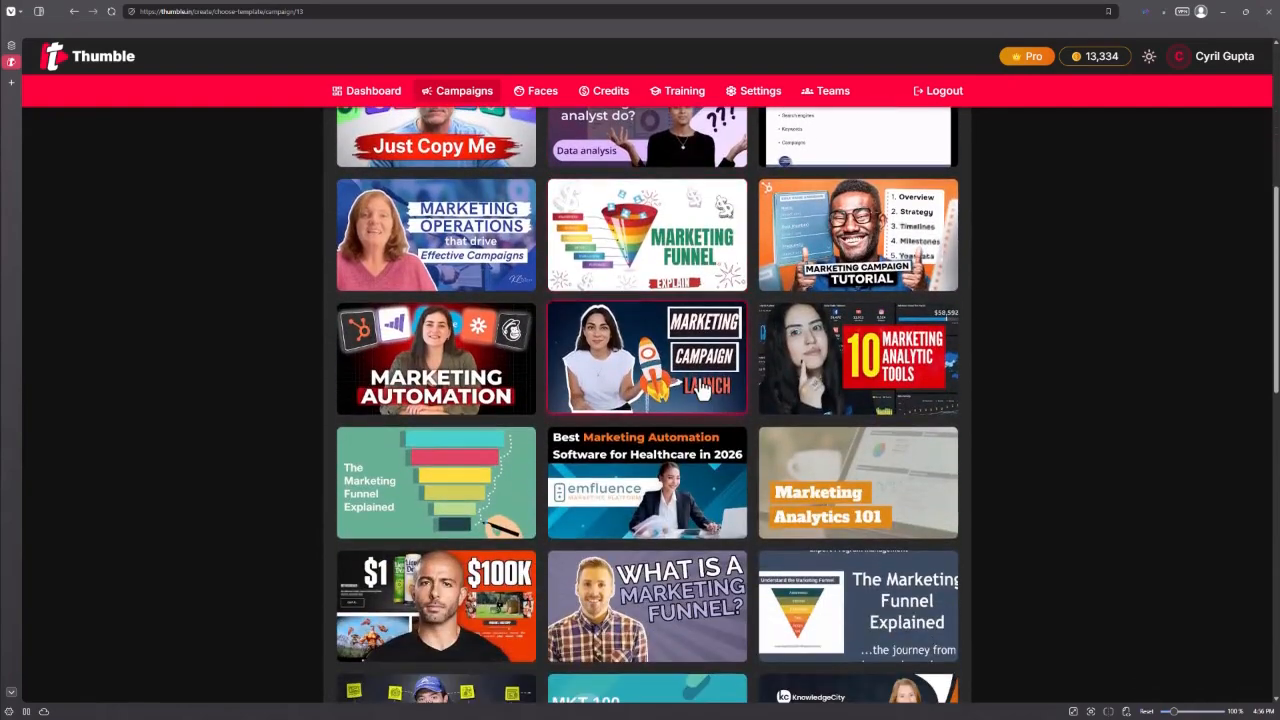
{"action": "scroll", "coordinate": [700, 390], "scroll_direction": "down", "scroll_amount": 1}
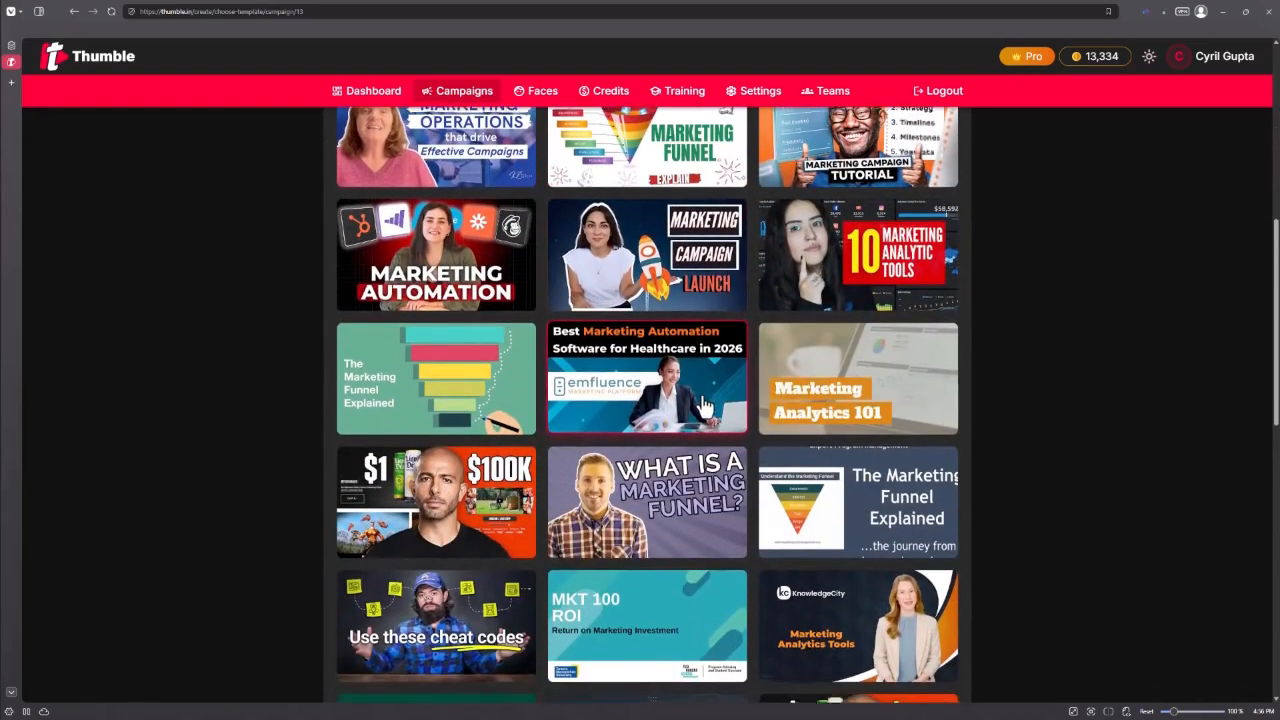
{"action": "scroll", "coordinate": [703, 405], "scroll_direction": "down", "scroll_amount": 1}
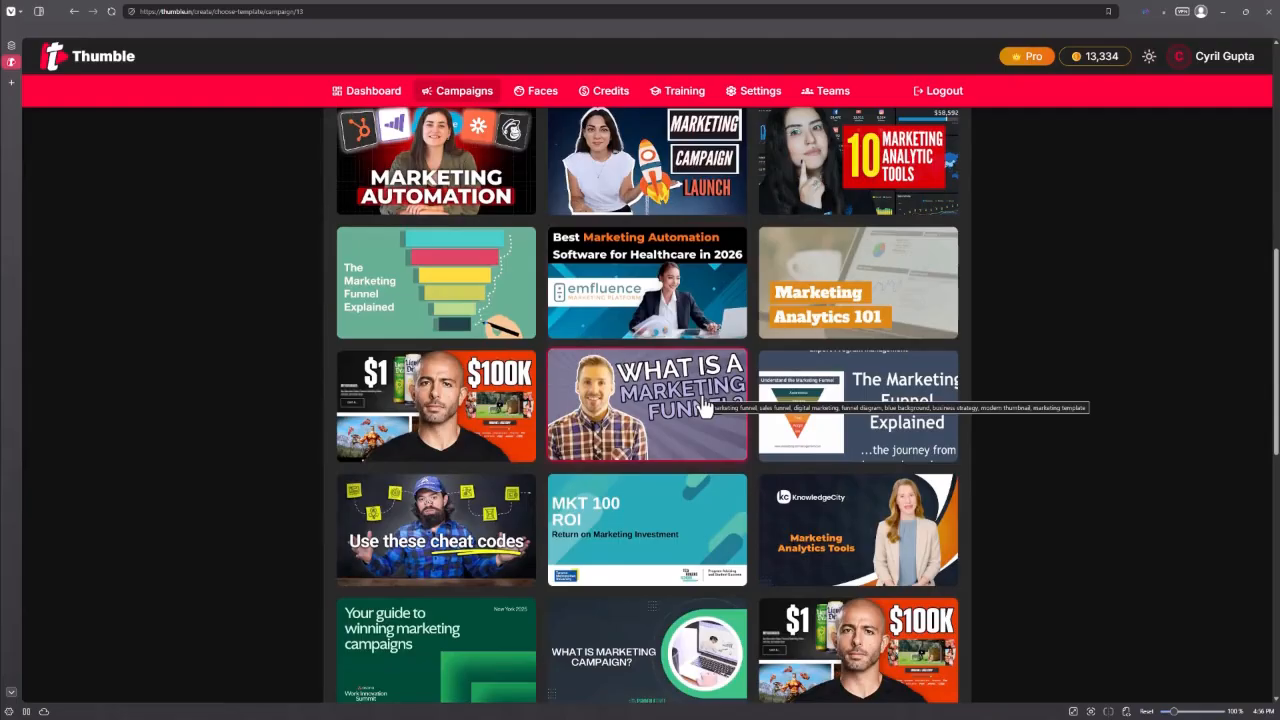
{"action": "scroll", "coordinate": [663, 446], "scroll_direction": "down", "scroll_amount": 3}
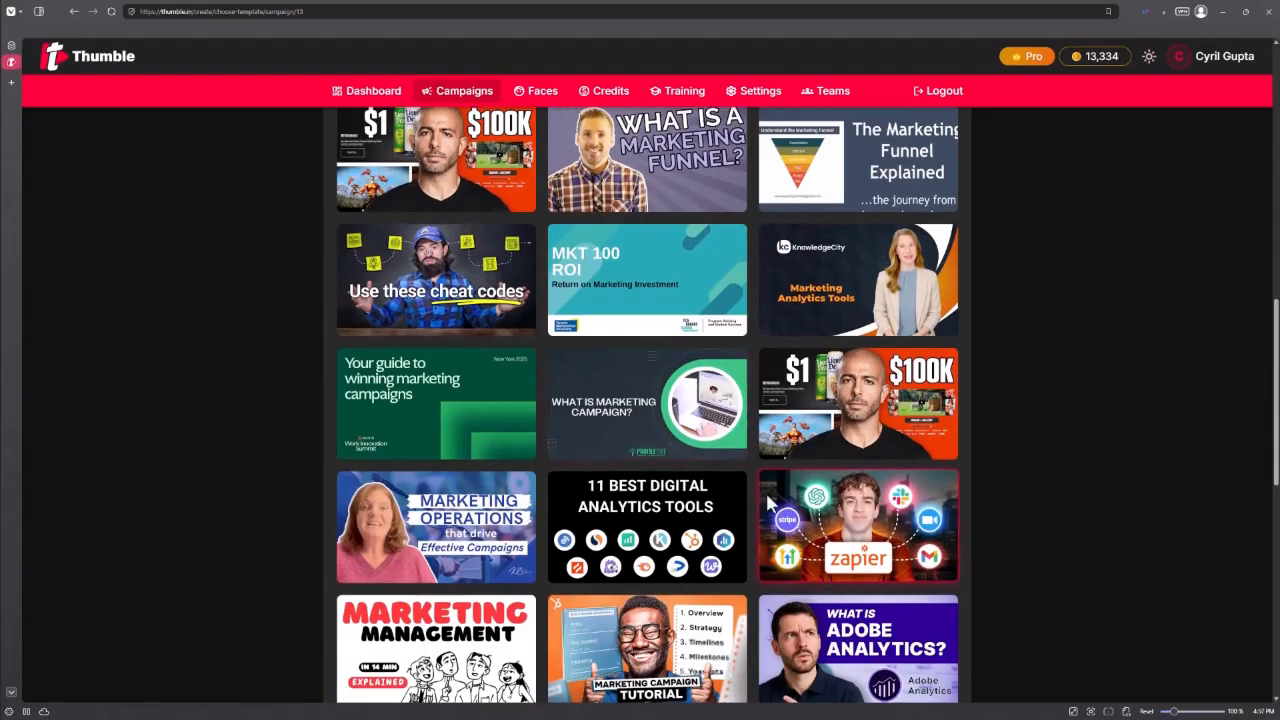
{"action": "scroll", "coordinate": [766, 505], "scroll_direction": "down", "scroll_amount": 3}
{"action": "scroll", "coordinate": [766, 505], "scroll_direction": "down", "scroll_amount": 4}
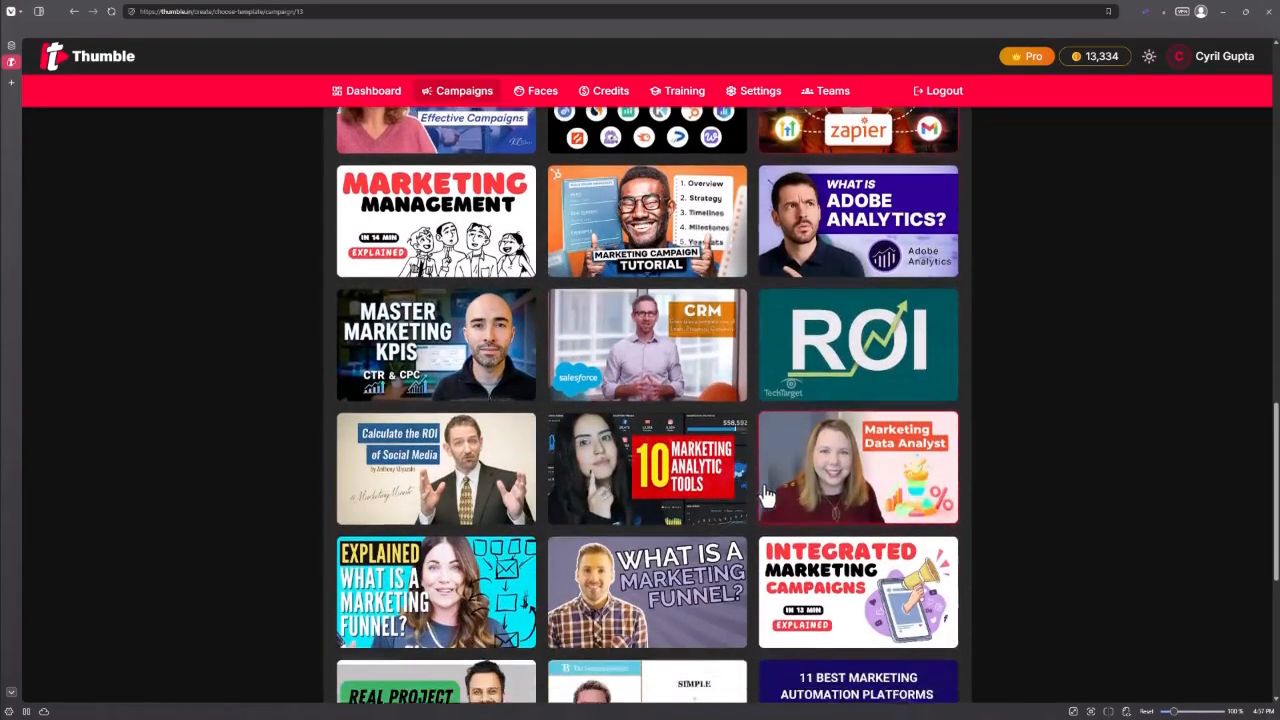
{"action": "scroll", "coordinate": [750, 483], "scroll_direction": "down", "scroll_amount": 5}
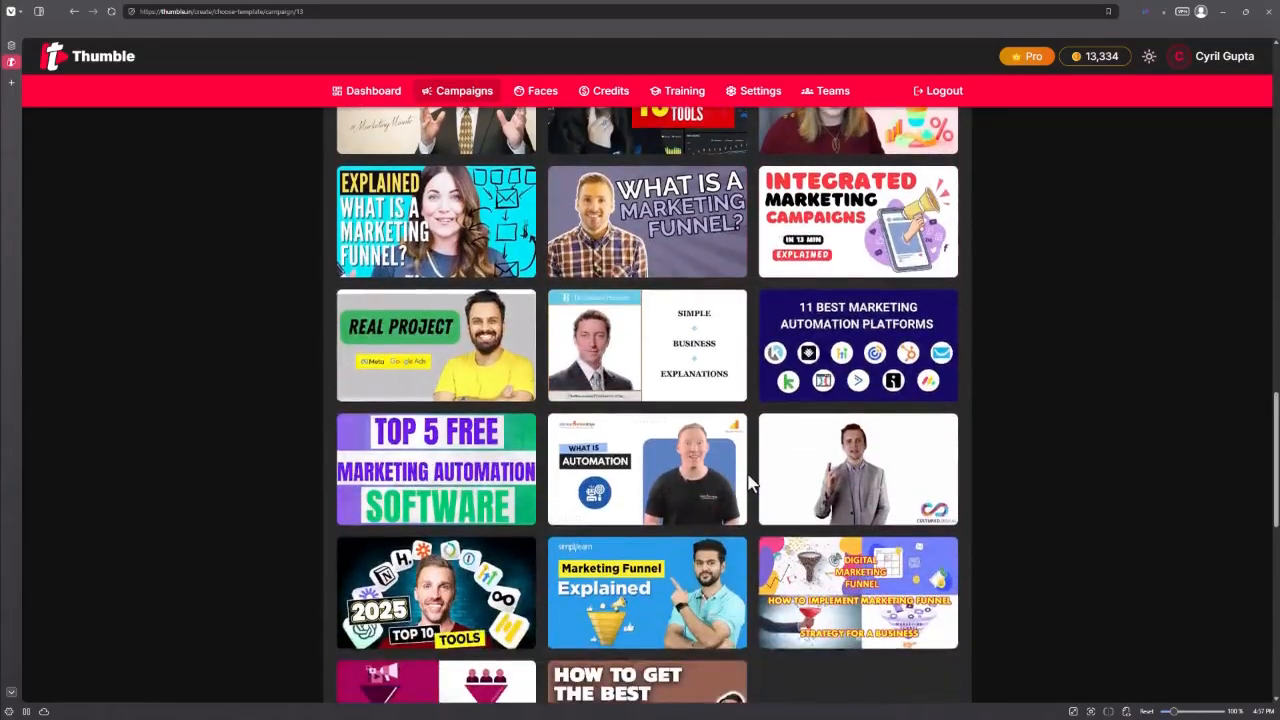
{"action": "scroll", "coordinate": [748, 485], "scroll_direction": "down", "scroll_amount": 3}
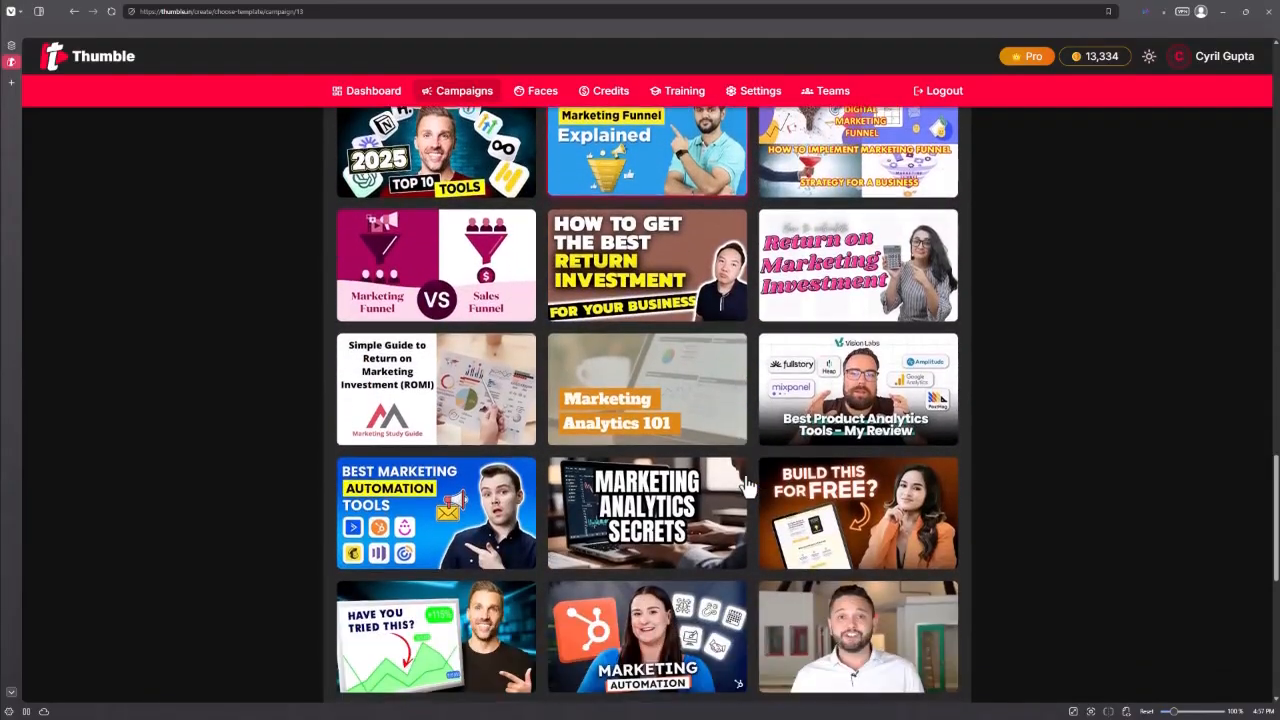
{"action": "scroll", "coordinate": [748, 485], "scroll_direction": "down", "scroll_amount": 2}
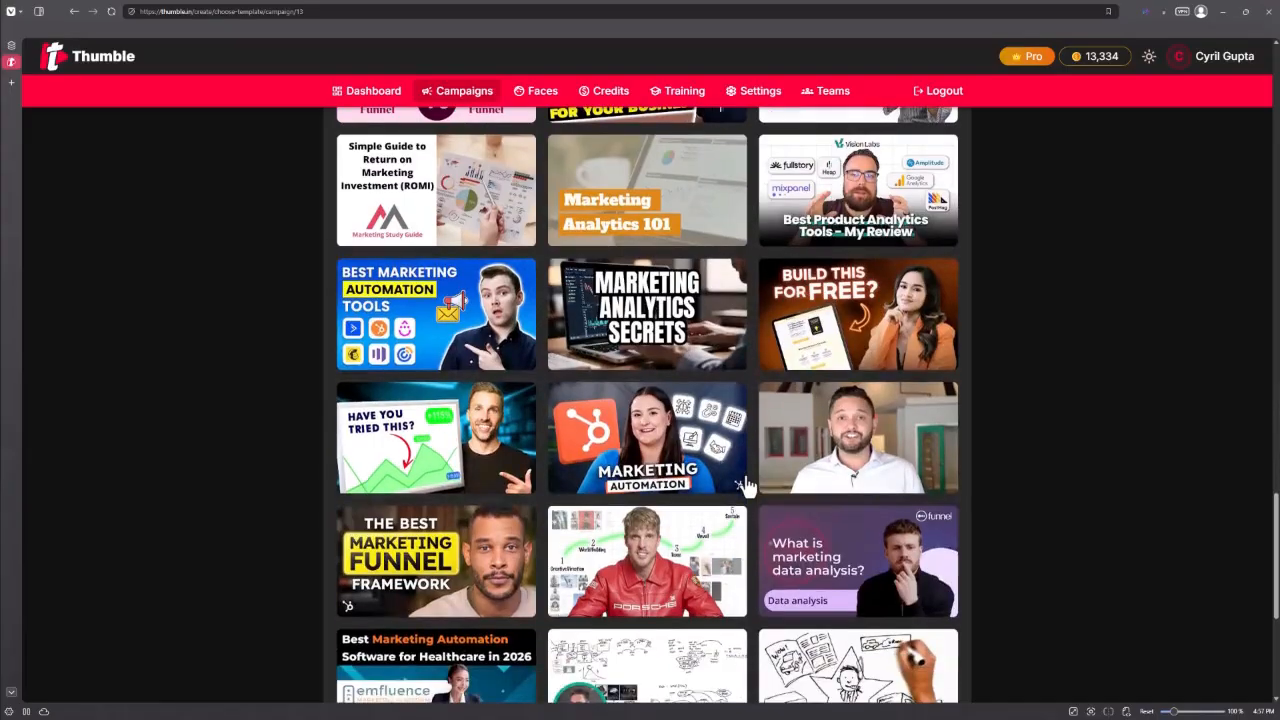
{"action": "scroll", "coordinate": [740, 485], "scroll_direction": "down", "scroll_amount": 1}
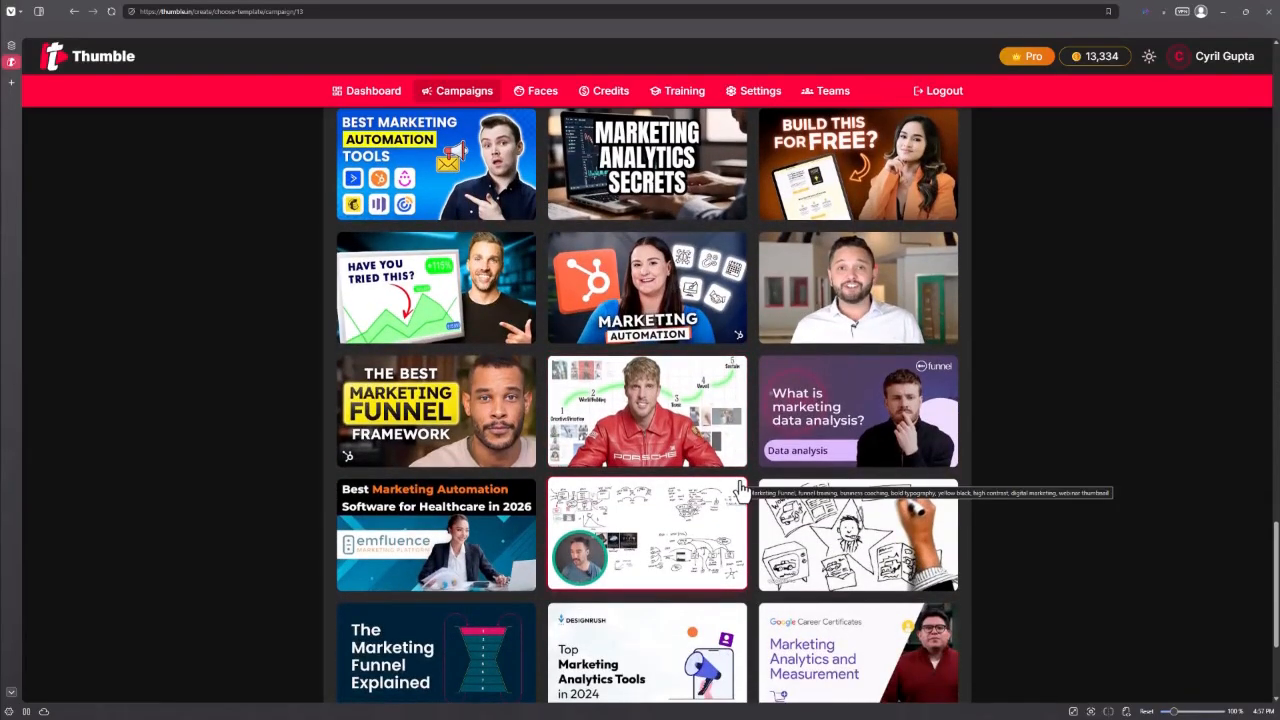
- Search the high-ranking thumbnails for "wildlife" instead and glance through the matching designs
{"action": "scroll", "coordinate": [740, 485], "scroll_direction": "up", "scroll_amount": 15}
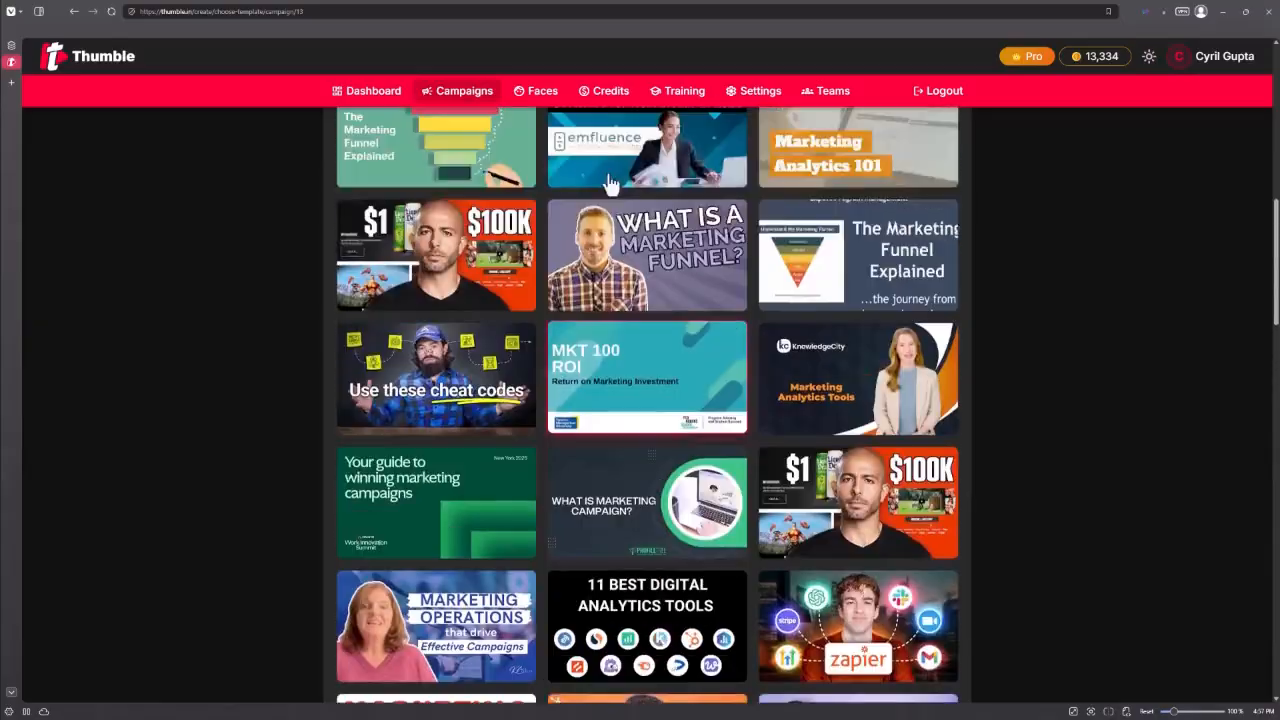
{"action": "scroll", "coordinate": [610, 183], "scroll_direction": "up", "scroll_amount": 12}
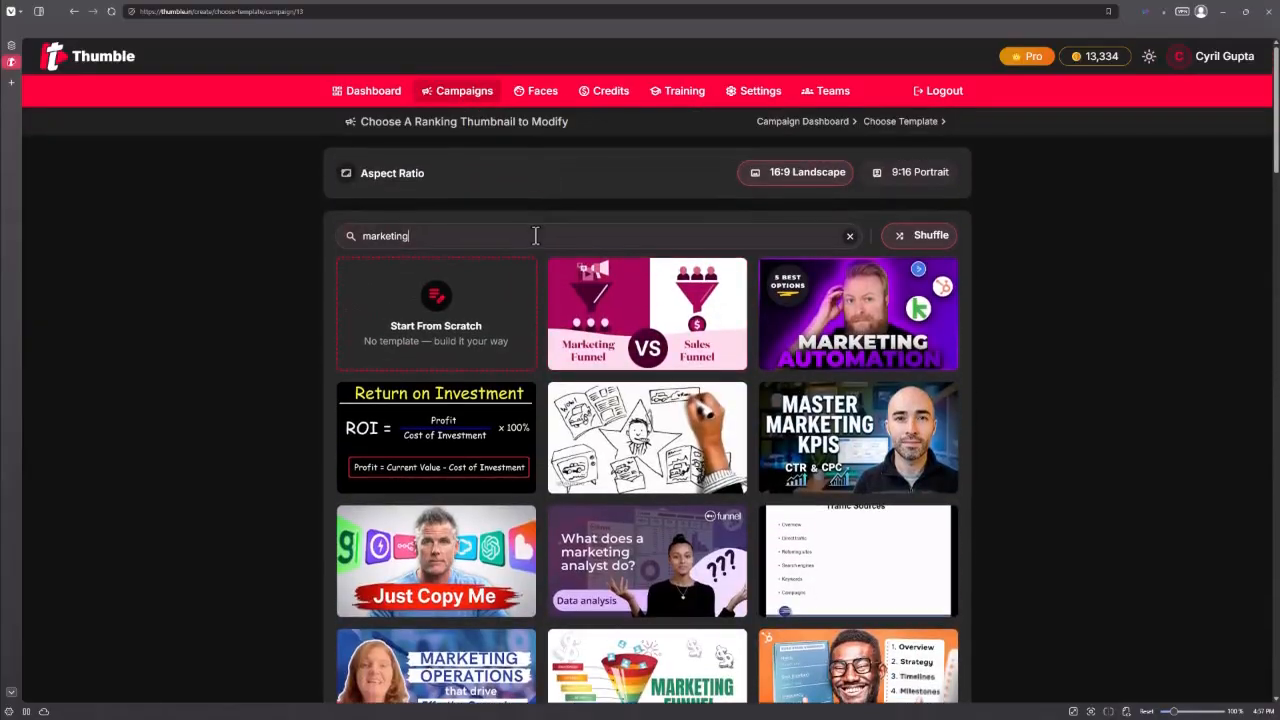
{"action": "type", "text": "ildlife"}
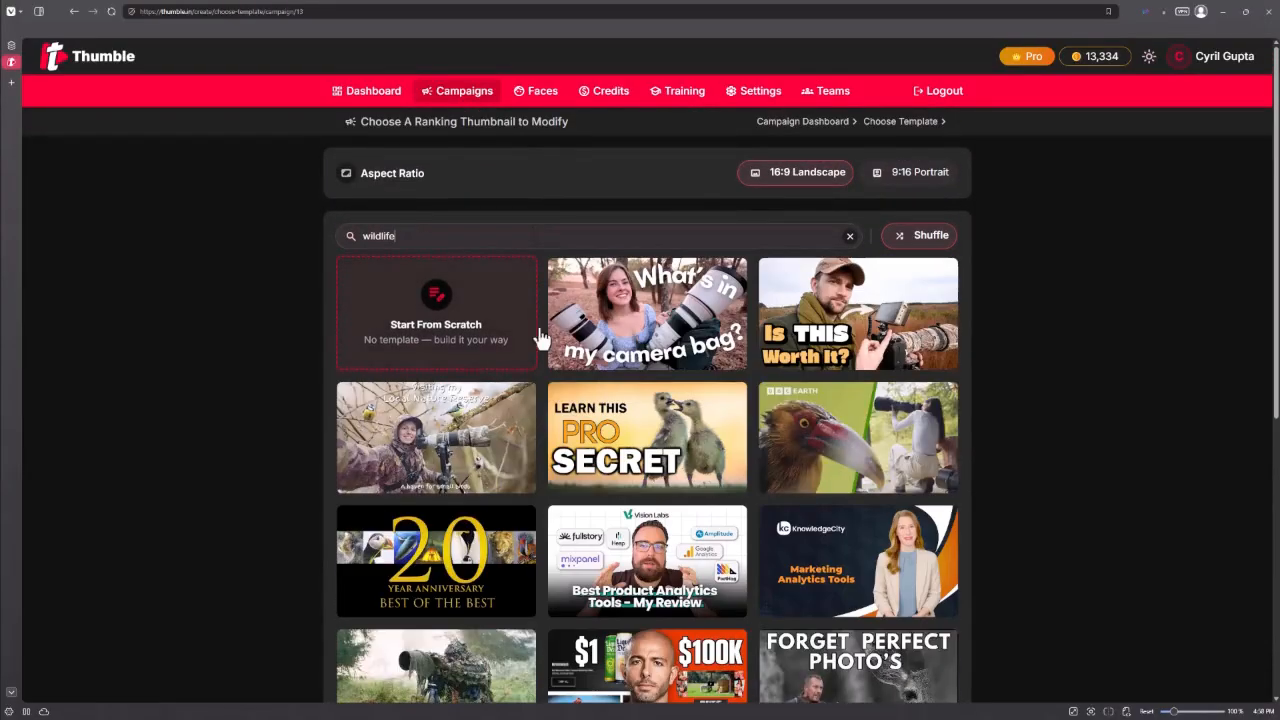
{"action": "scroll", "coordinate": [627, 430], "scroll_direction": "down", "scroll_amount": 5}
{"action": "scroll", "coordinate": [627, 430], "scroll_direction": "up", "scroll_amount": 5}
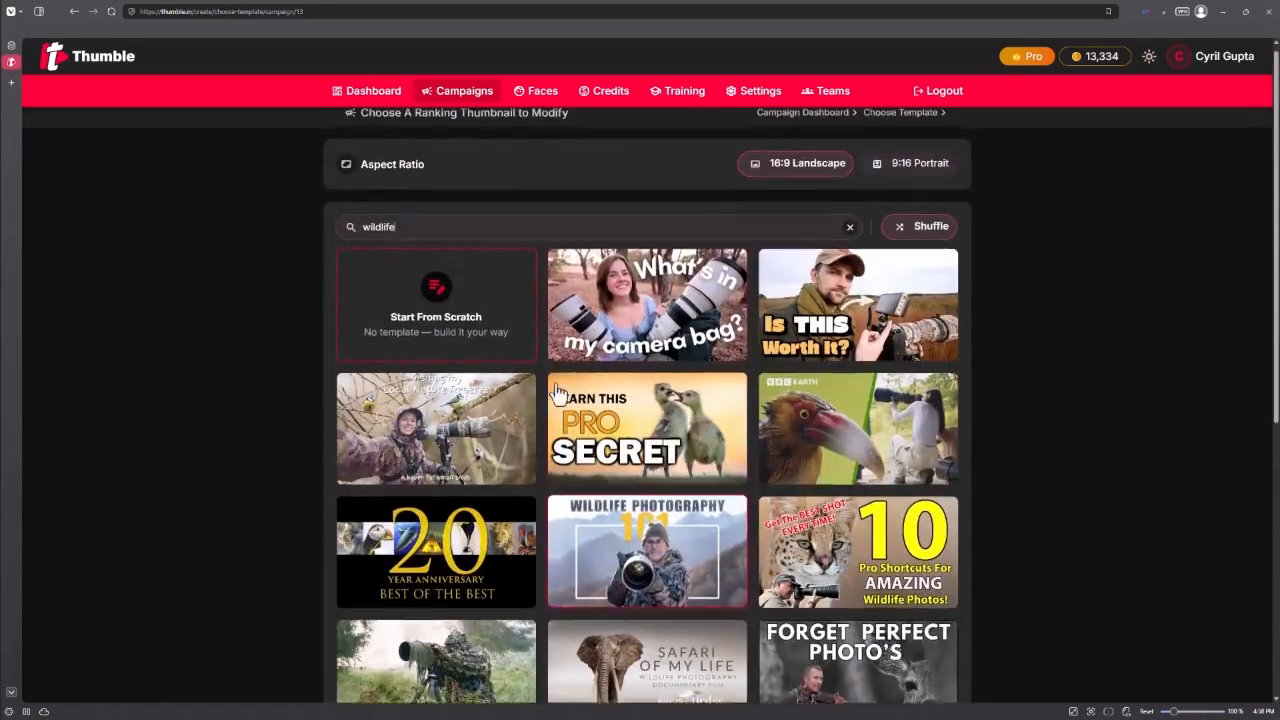
- Replace the template search term with "food" and look through the matching thumbnails
{"action": "key", "text": "BackSpace"}
{"action": "key", "text": "BackSpace"}
{"action": "key", "text": "BackSpace"}
{"action": "key", "text": "BackSpace"}
{"action": "key", "text": "BackSpace"}
{"action": "key", "text": "BackSpace"}
{"action": "key", "text": "BackSpace"}
{"action": "key", "text": "BackSpace"}
{"action": "type", "text": "food"}
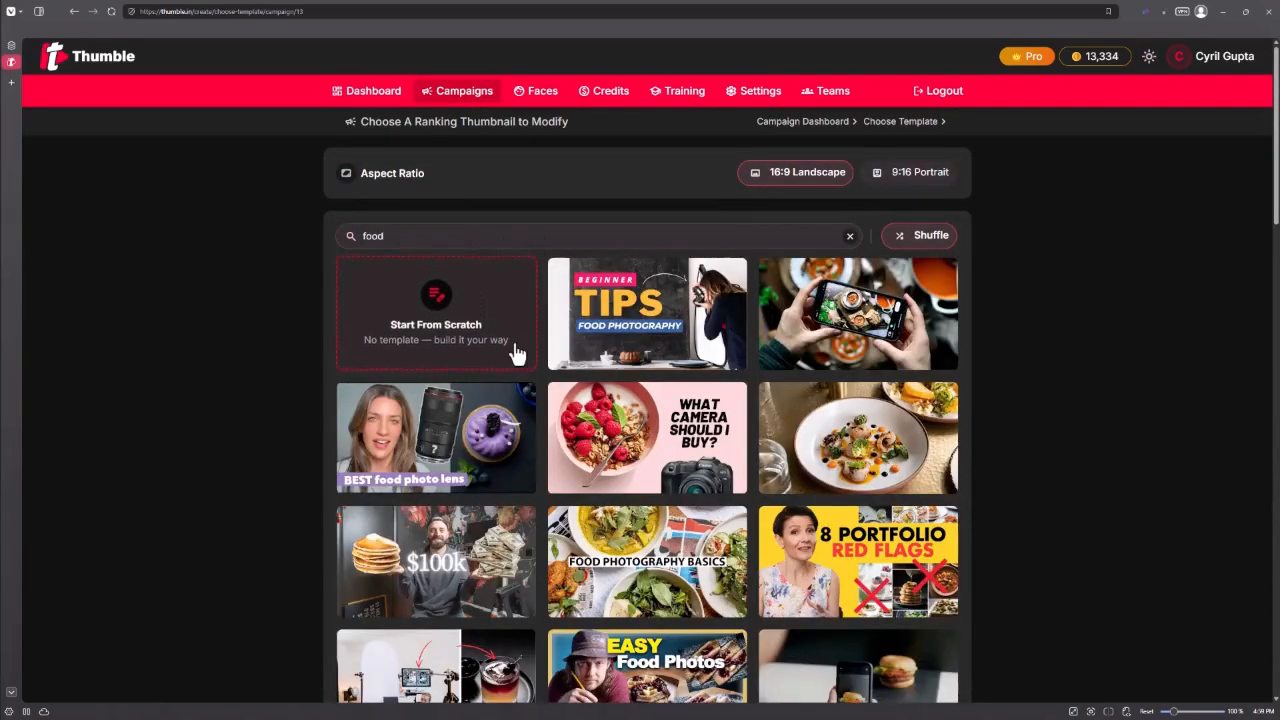
{"action": "scroll", "coordinate": [517, 357], "scroll_direction": "down", "scroll_amount": 4}
{"action": "scroll", "coordinate": [675, 448], "scroll_direction": "down", "scroll_amount": 2}
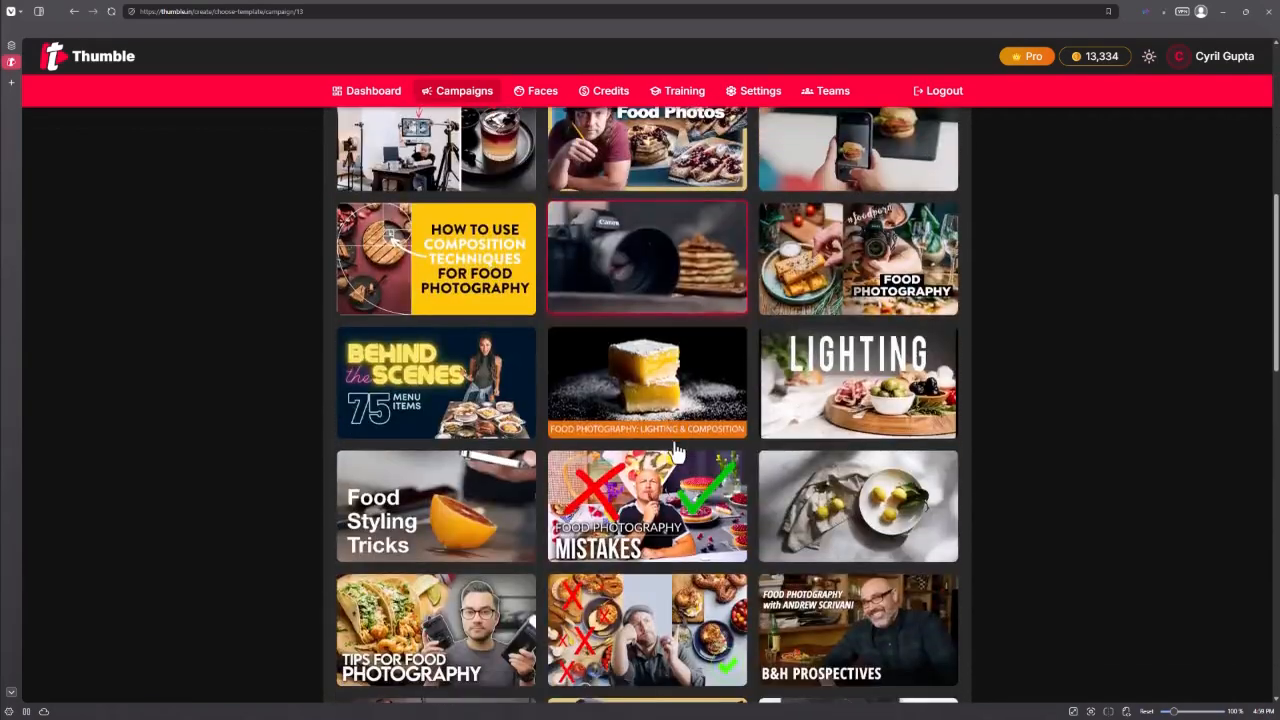
{"action": "scroll", "coordinate": [786, 443], "scroll_direction": "up", "scroll_amount": 4}
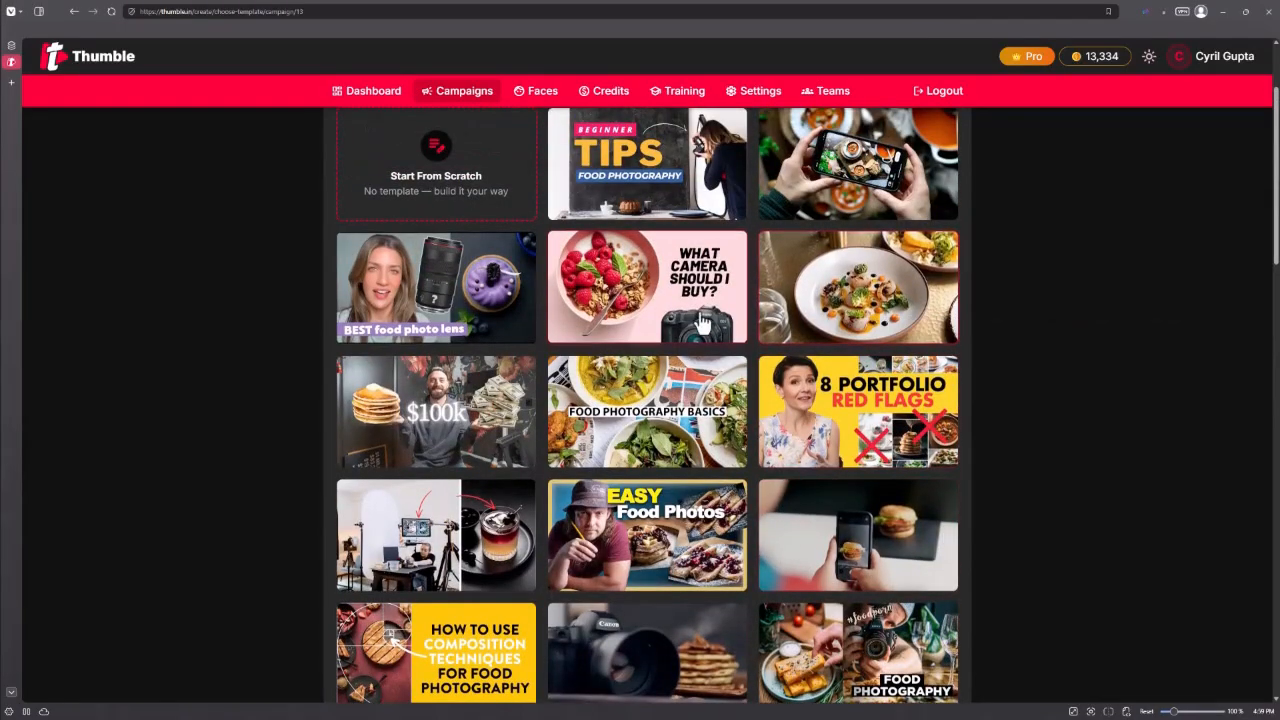
{"action": "scroll", "coordinate": [512, 490], "scroll_direction": "down", "scroll_amount": 1}
{"action": "scroll", "coordinate": [510, 490], "scroll_direction": "up", "scroll_amount": 1}
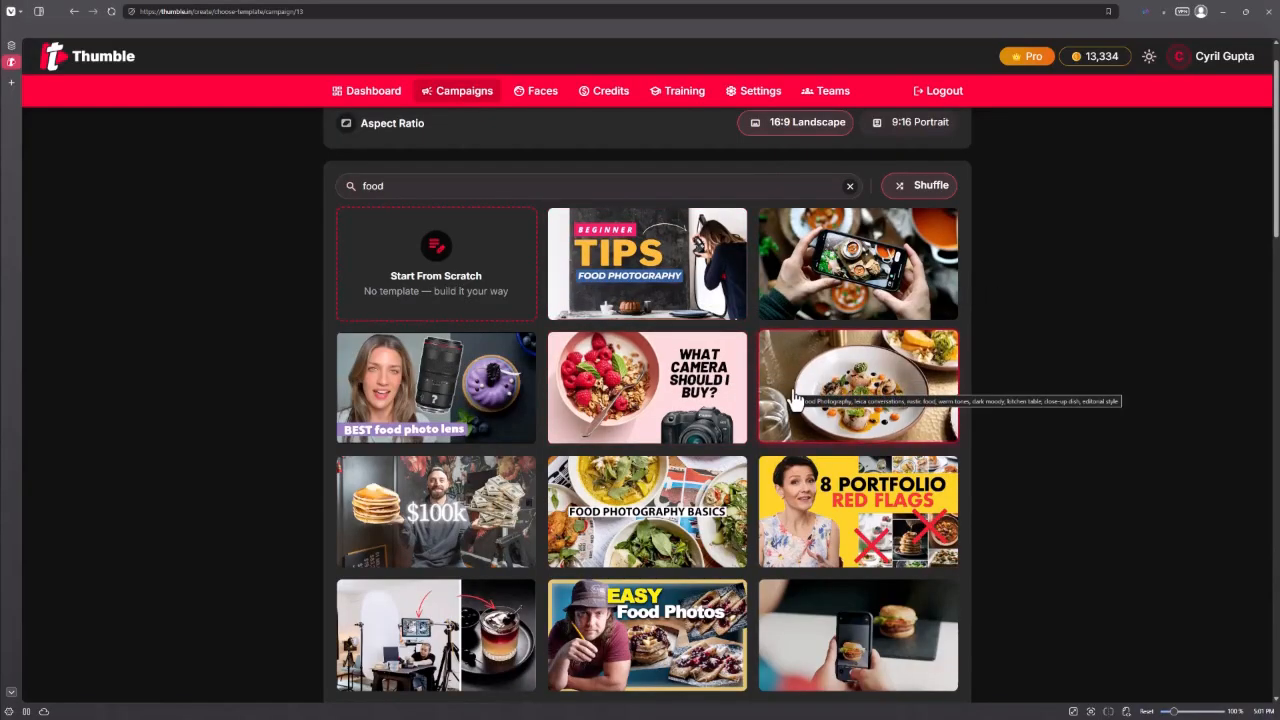
- Replace the template search term with "photography" and look through the matching thumbnails
{"action": "triple_click", "coordinate": [586, 186]}
{"action": "type", "text": "p"}
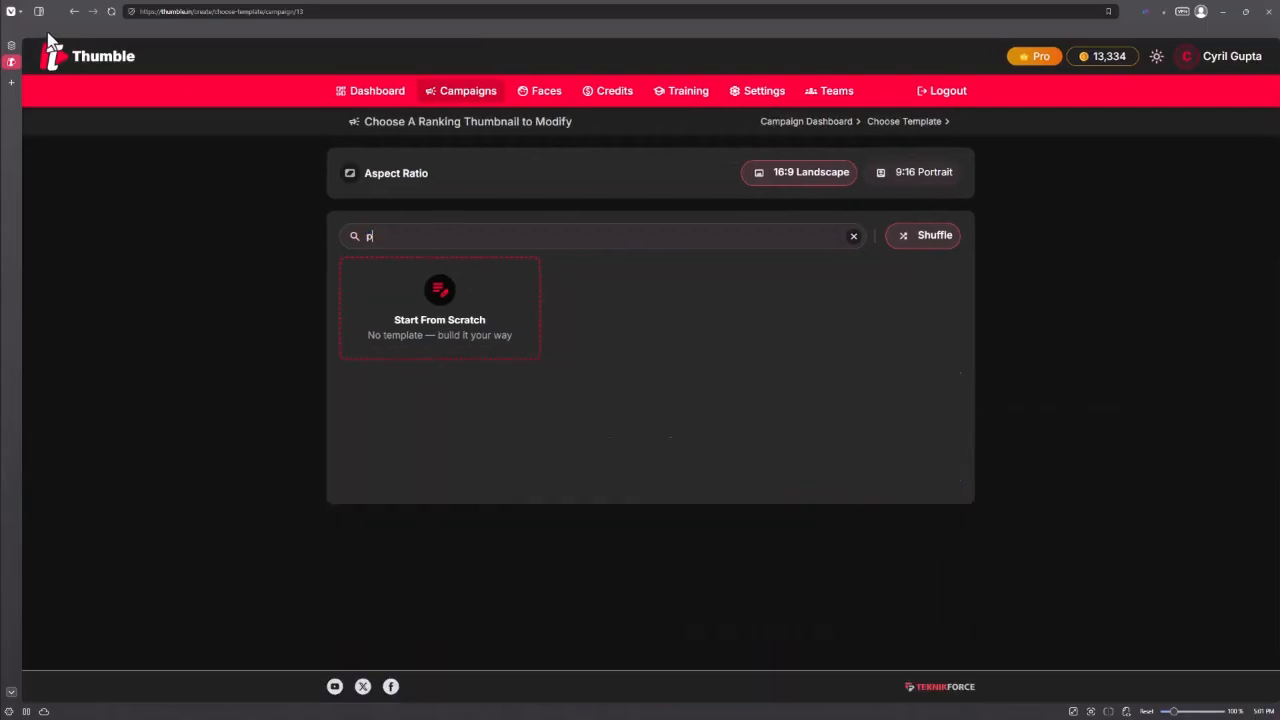
{"action": "type", "text": "hotograp"}
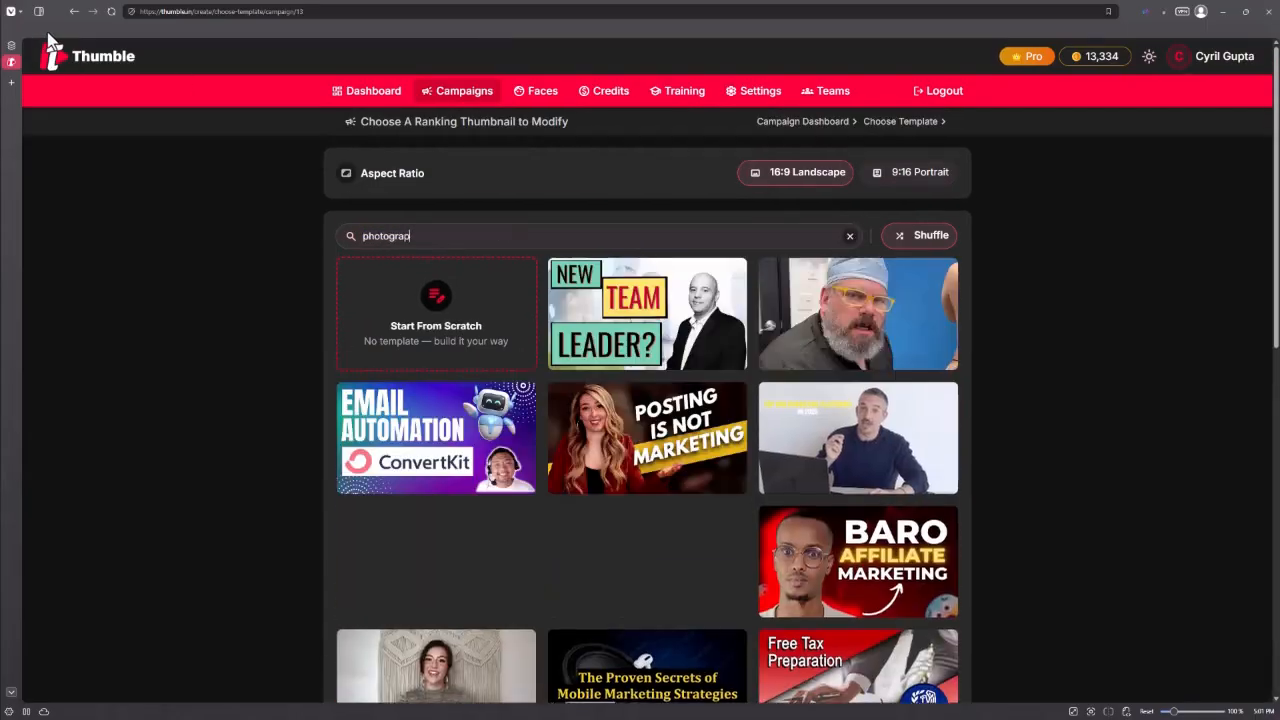
{"action": "type", "text": "hy"}
{"action": "scroll", "coordinate": [800, 370], "scroll_direction": "down", "scroll_amount": 1}
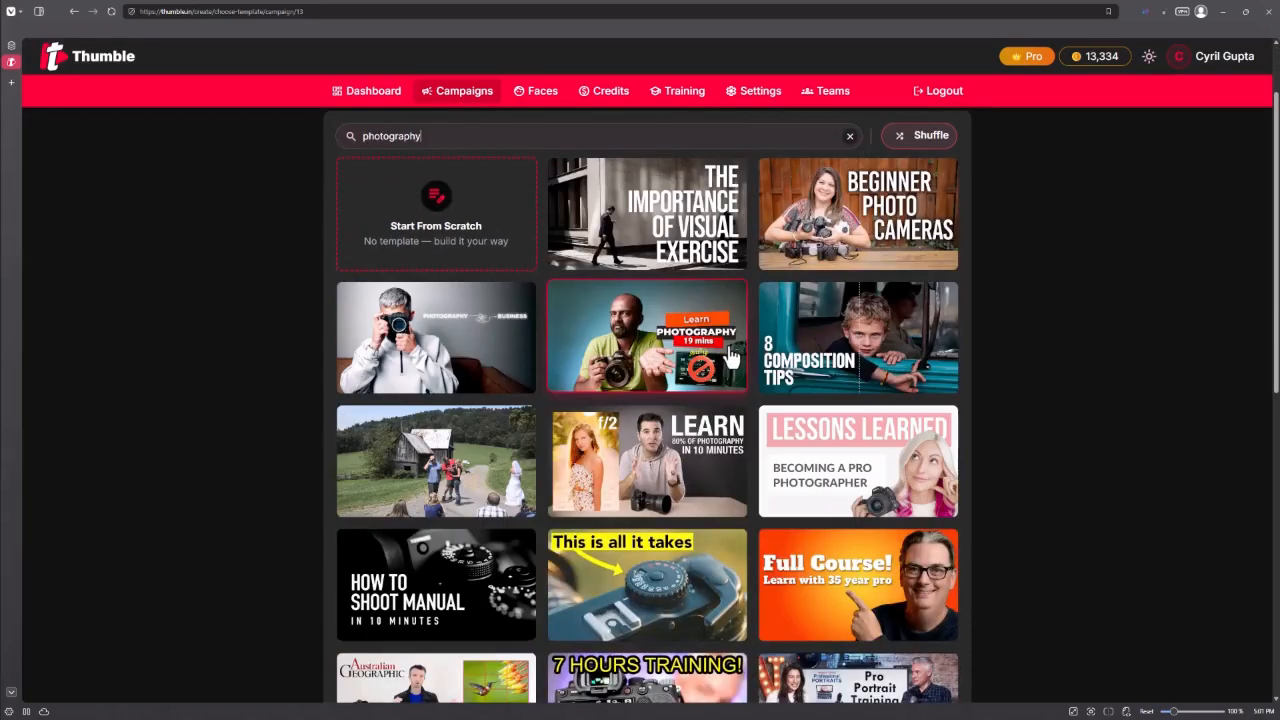
{"action": "scroll", "coordinate": [731, 357], "scroll_direction": "up", "scroll_amount": 1}
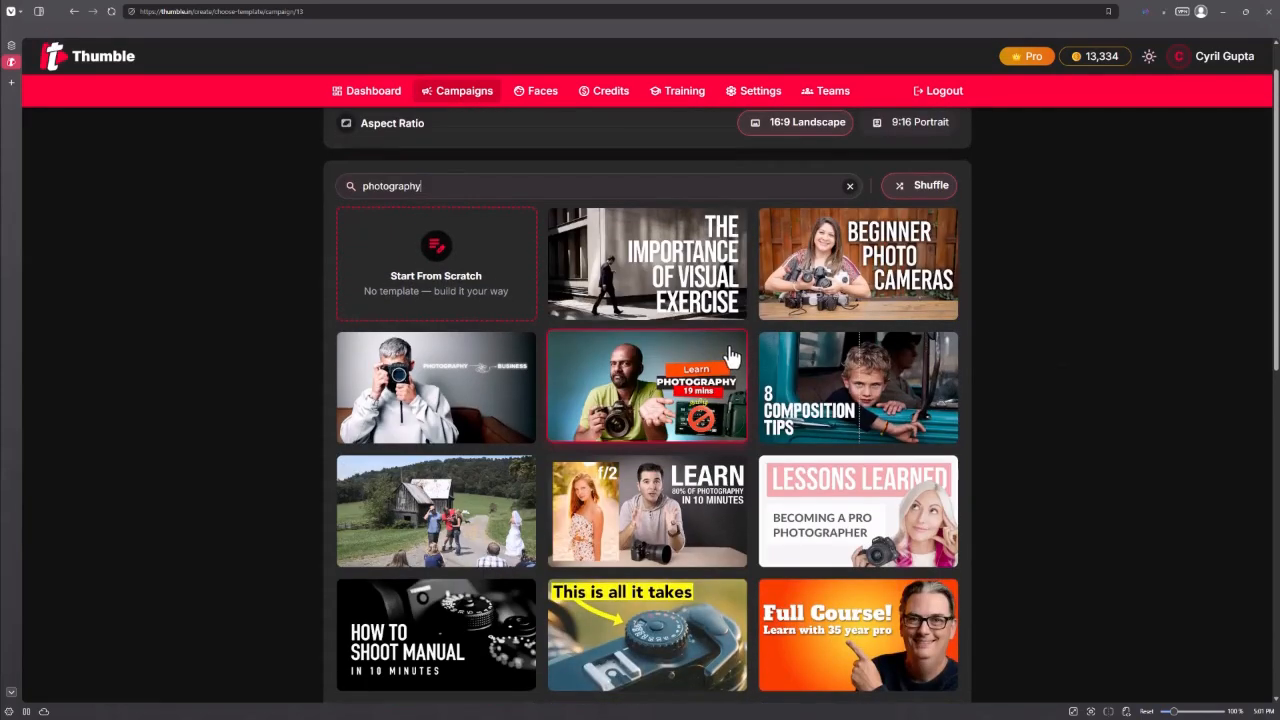
- Shuffle the photography results twice and look over each new set of designs
{"action": "left_click", "coordinate": [905, 183]}
{"action": "scroll", "coordinate": [903, 195], "scroll_direction": "up", "scroll_amount": 1}
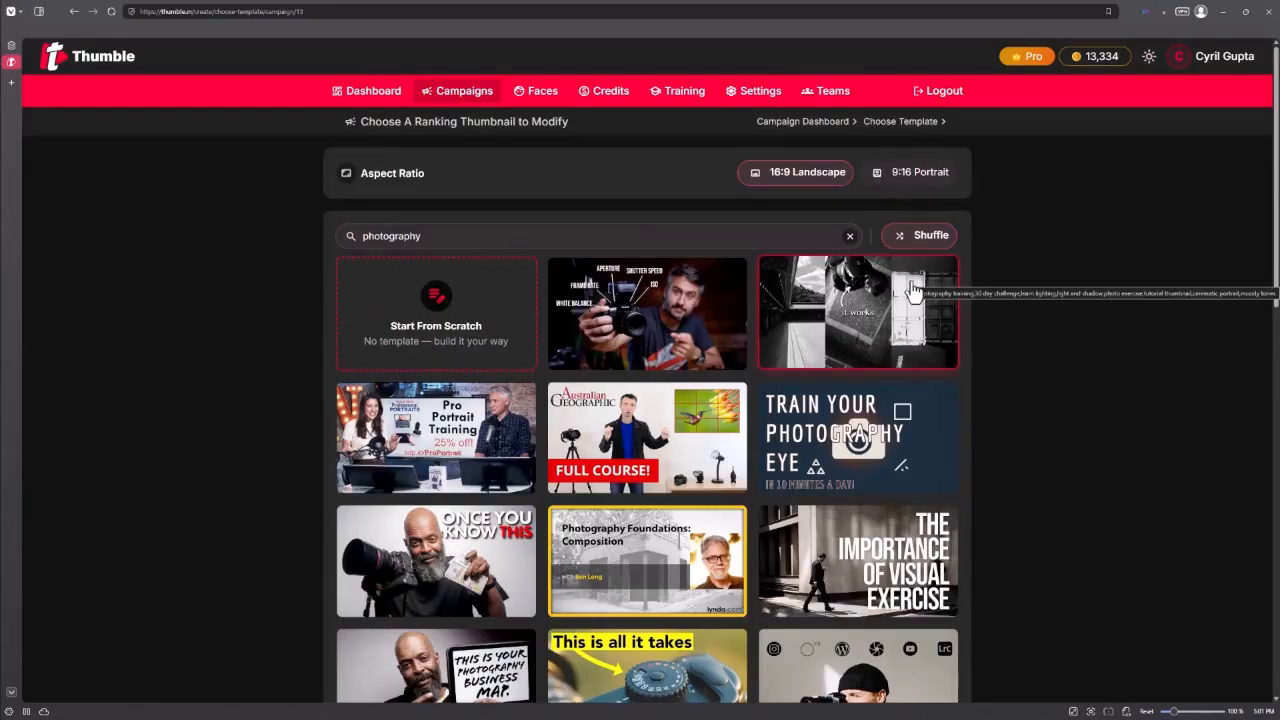
{"action": "scroll", "coordinate": [912, 290], "scroll_direction": "down", "scroll_amount": 1}
{"action": "scroll", "coordinate": [910, 280], "scroll_direction": "down", "scroll_amount": 1}
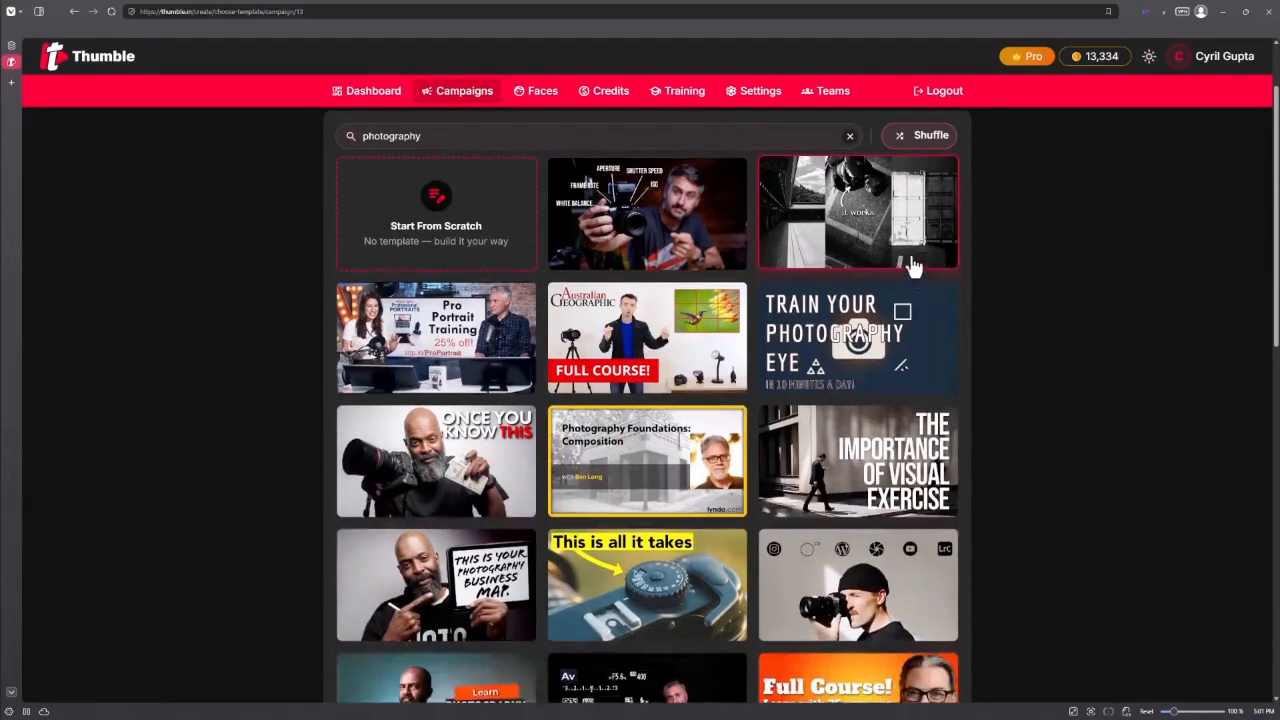
{"action": "scroll", "coordinate": [905, 250], "scroll_direction": "up", "scroll_amount": 2}
{"action": "left_click", "coordinate": [914, 242]}
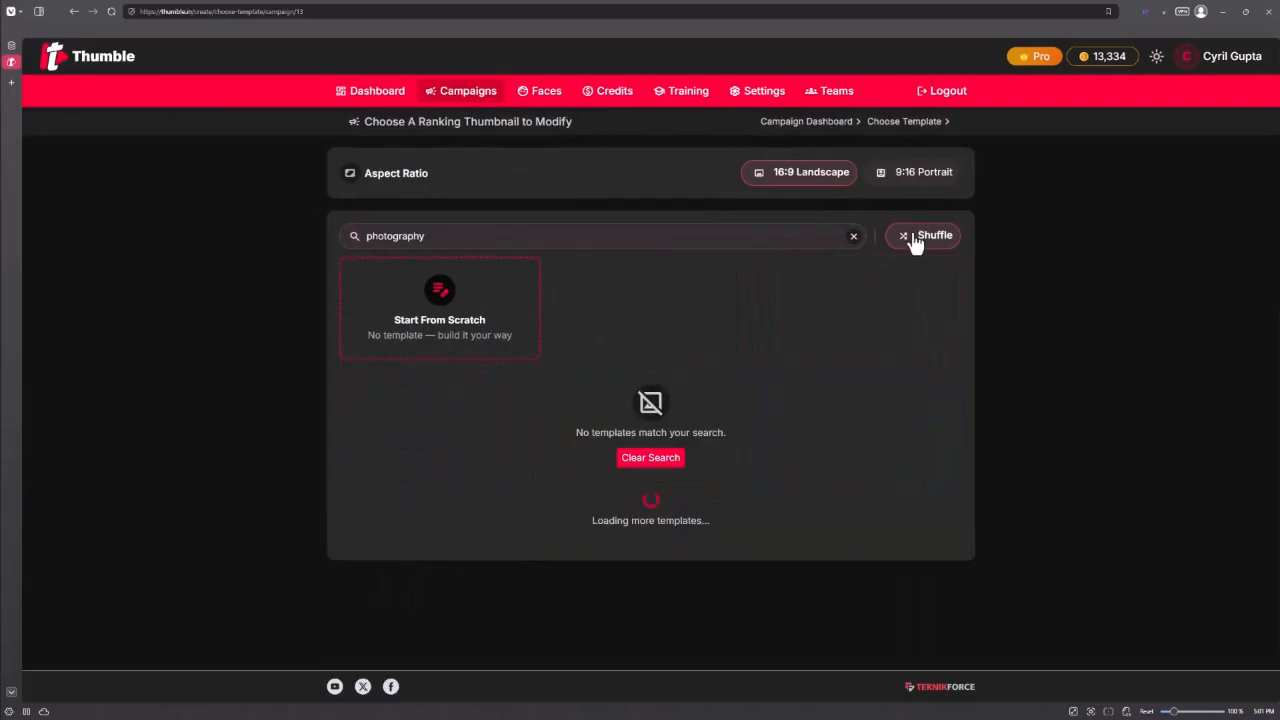
{"action": "scroll", "coordinate": [718, 440], "scroll_direction": "down", "scroll_amount": 5}
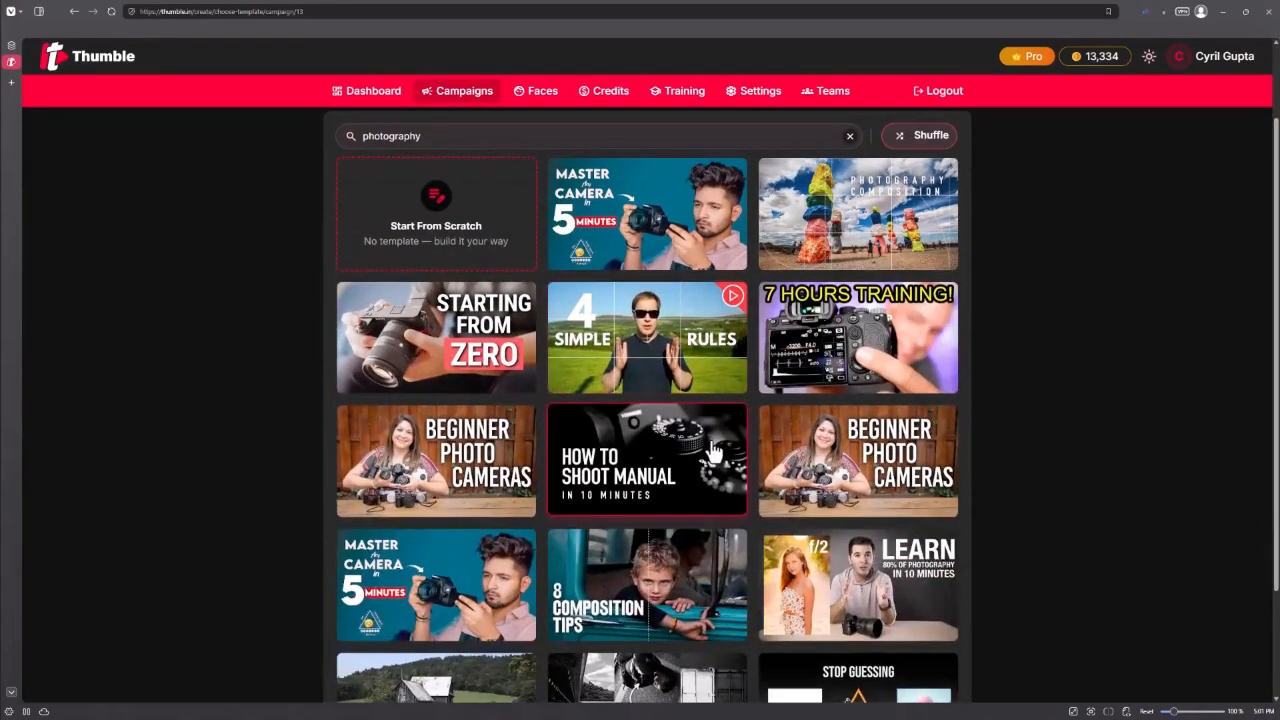
{"action": "scroll", "coordinate": [690, 450], "scroll_direction": "up", "scroll_amount": 5}
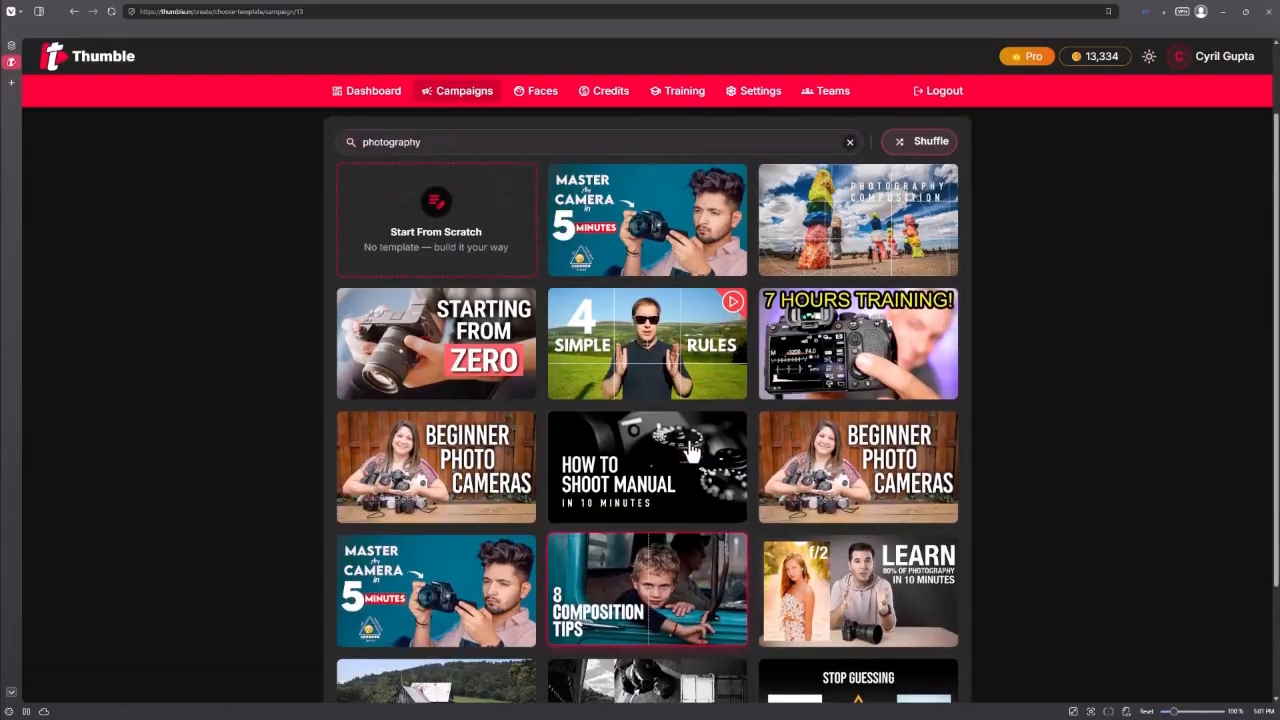
- Clear the "photography" search term, shuffle the full template collection and browse its designs
{"action": "left_click_drag", "start_coordinate": [450, 236], "coordinate": [330, 236]}
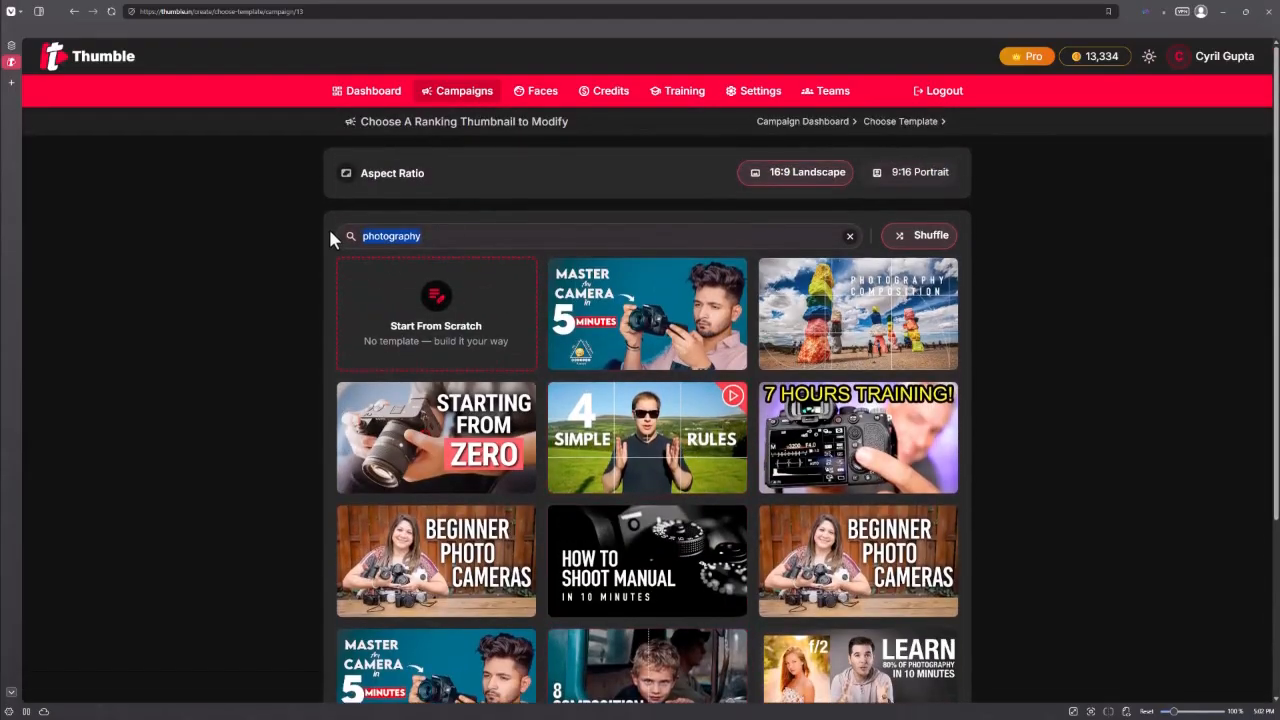
{"action": "key", "text": "BackSpace"}
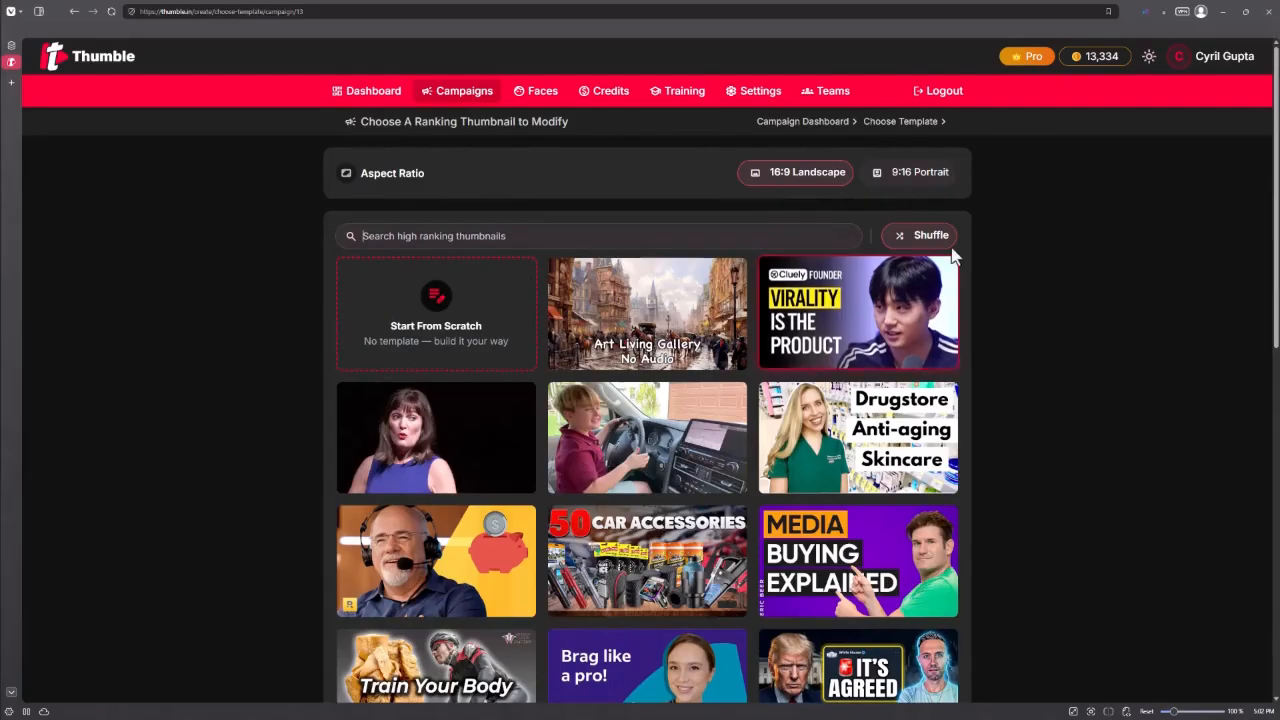
{"action": "left_click", "coordinate": [922, 236]}
{"action": "scroll", "coordinate": [945, 280], "scroll_direction": "down", "scroll_amount": 4}
{"action": "scroll", "coordinate": [945, 288], "scroll_direction": "down", "scroll_amount": 5}
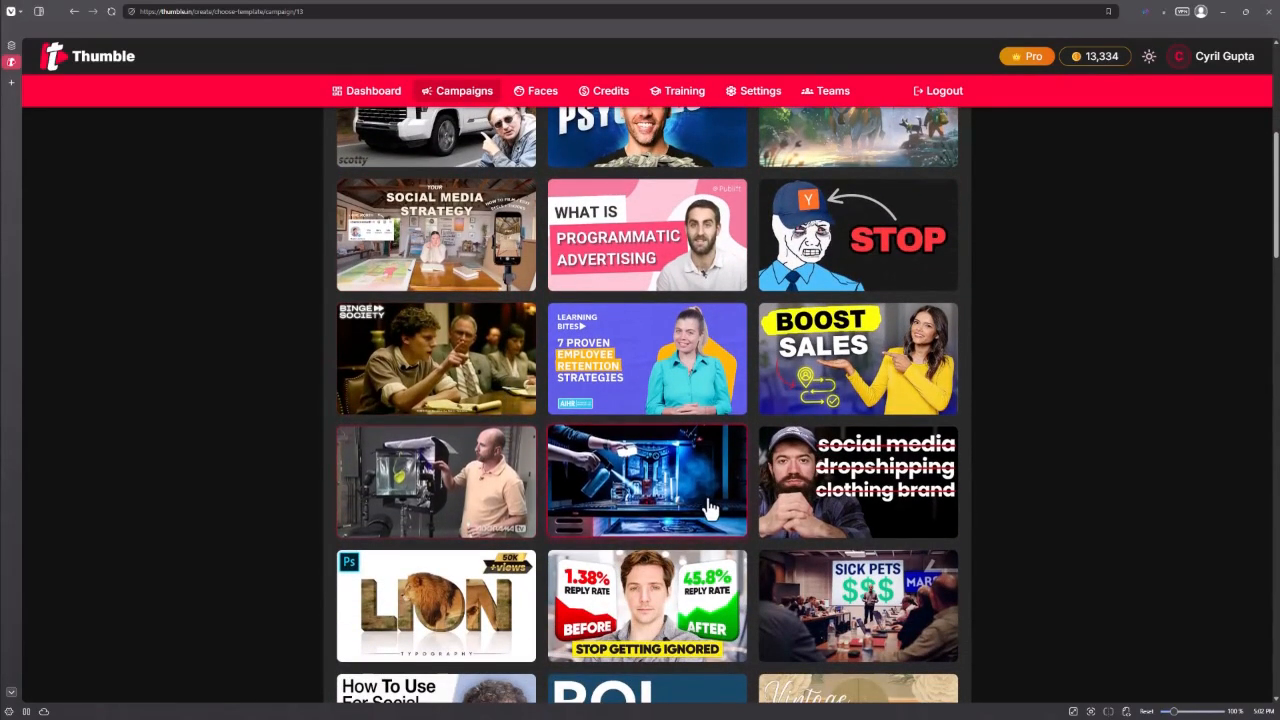
{"action": "scroll", "coordinate": [708, 505], "scroll_direction": "up", "scroll_amount": 4}
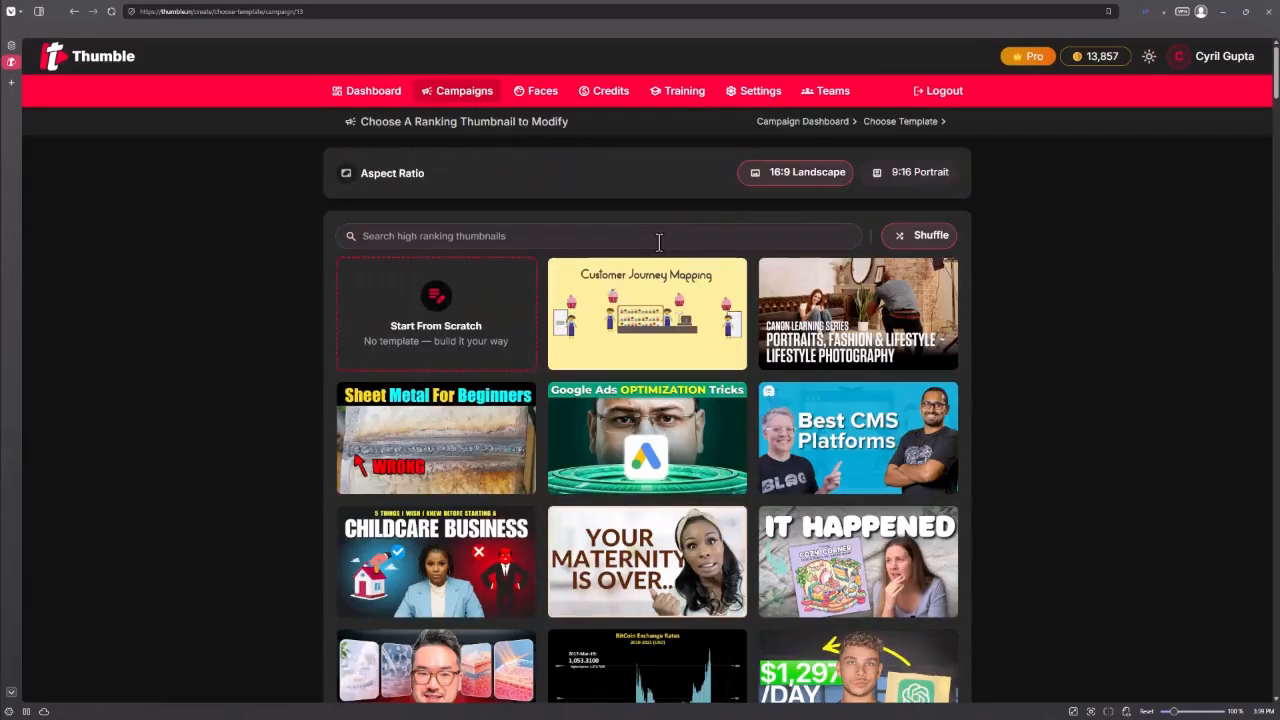
- Search the high-ranking thumbnails for "seo" and choose the "Full SEO Audit" design with the yellow hard hat as the template
{"action": "left_click", "coordinate": [658, 229]}
{"action": "type", "text": "seo"}
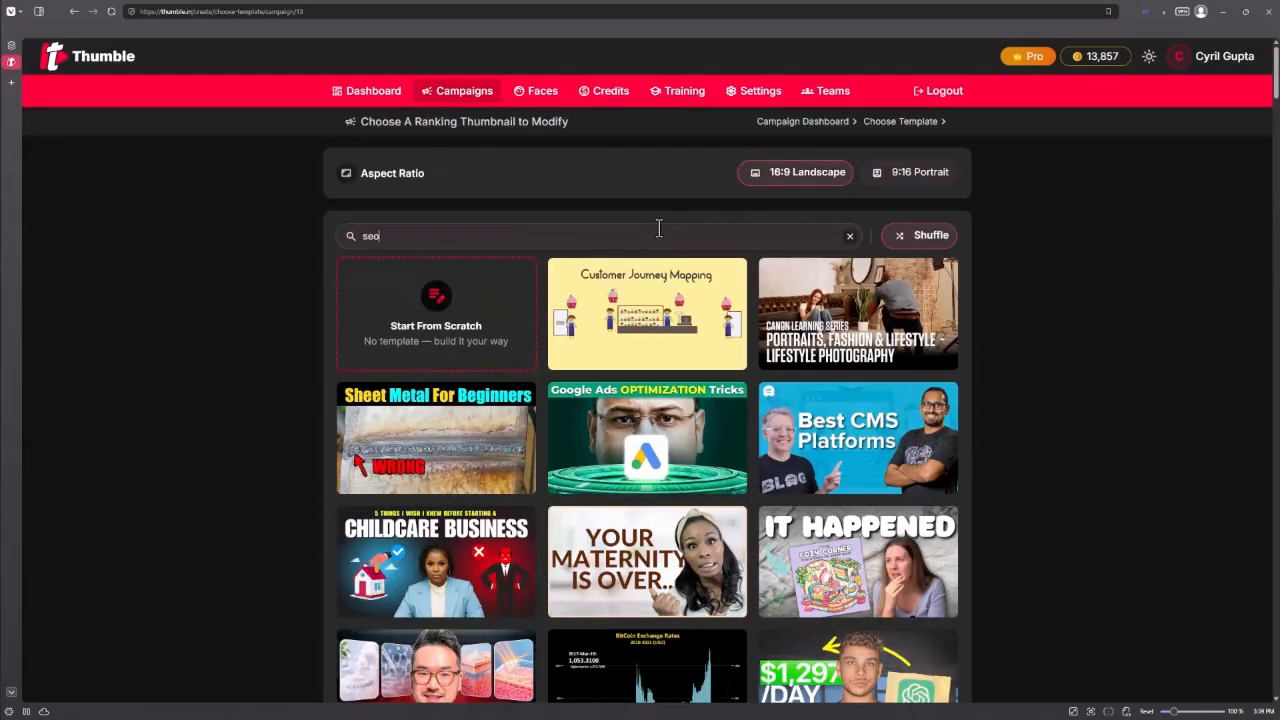
{"action": "scroll", "coordinate": [740, 368], "scroll_direction": "down", "scroll_amount": 2}
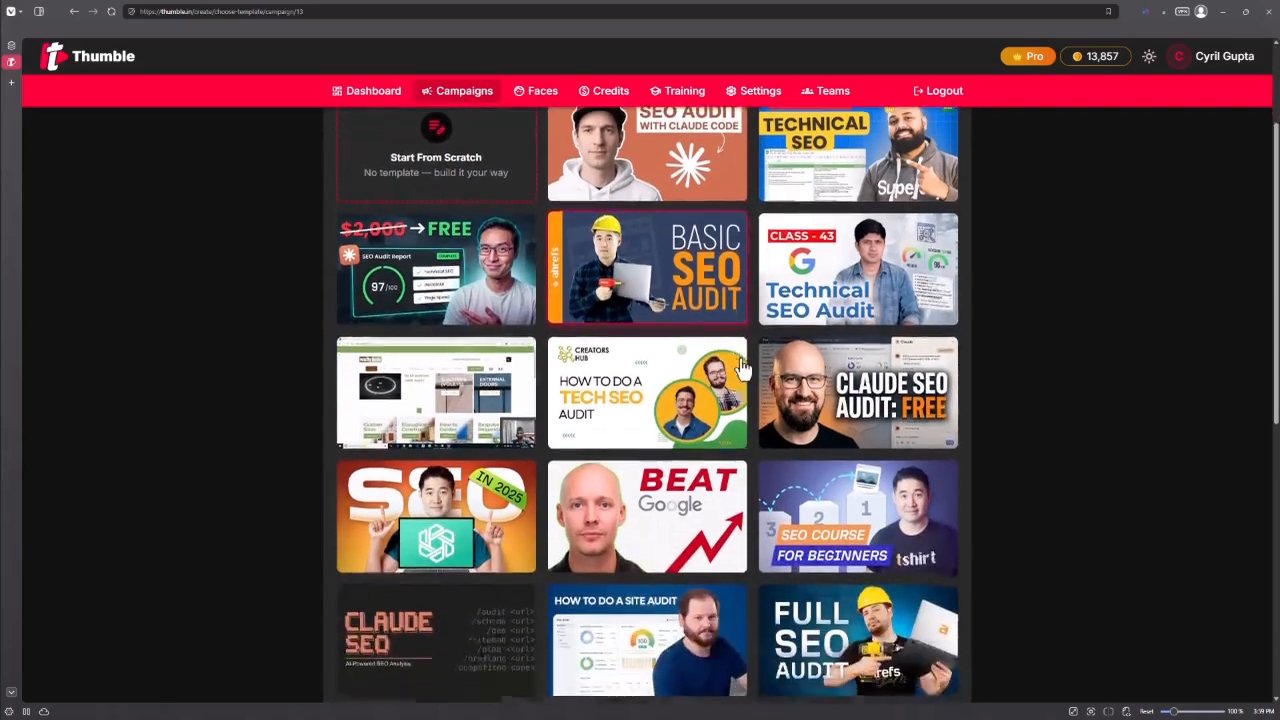
{"action": "scroll", "coordinate": [740, 368], "scroll_direction": "down", "scroll_amount": 4}
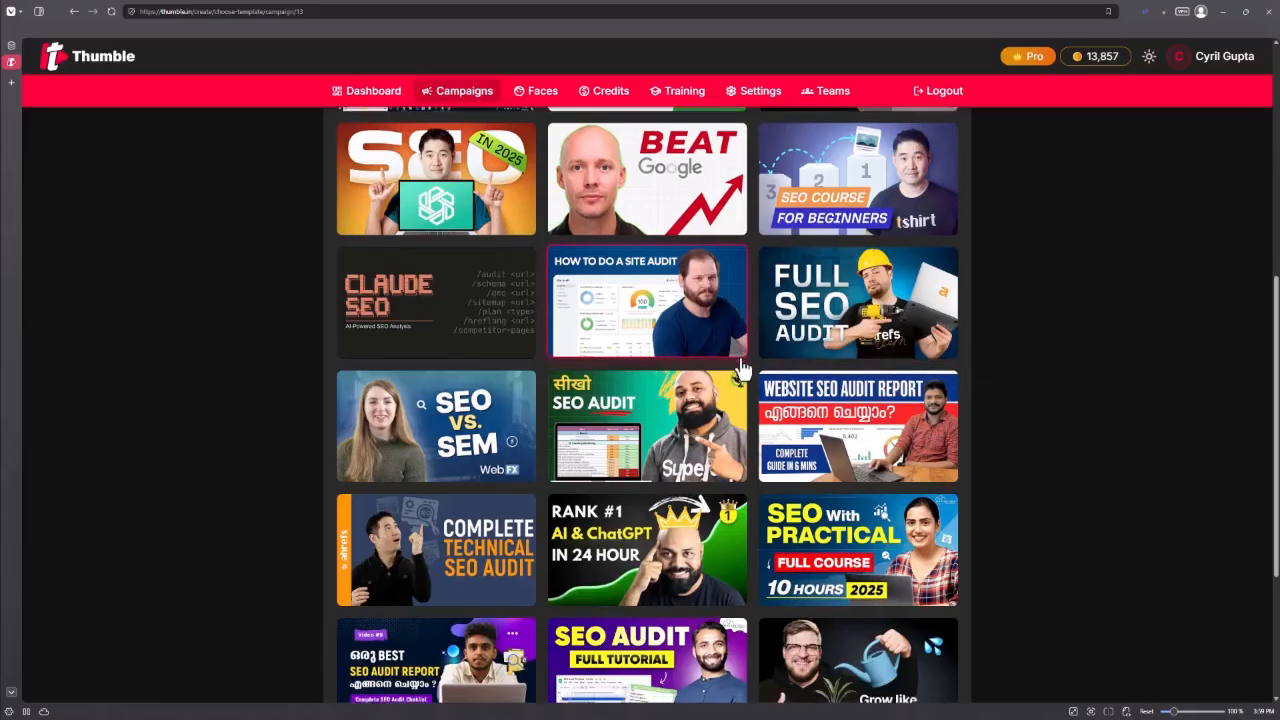
{"action": "scroll", "coordinate": [742, 368], "scroll_direction": "up", "scroll_amount": 2}
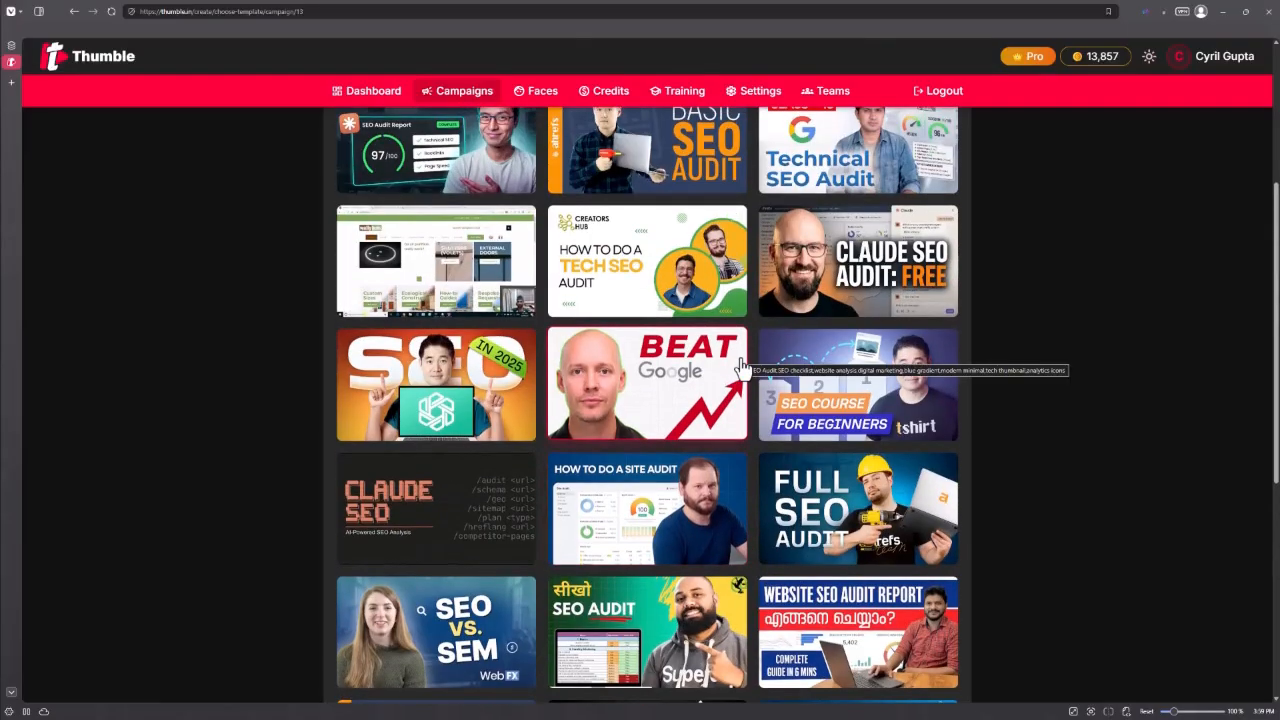
{"action": "scroll", "coordinate": [742, 368], "scroll_direction": "up", "scroll_amount": 3}
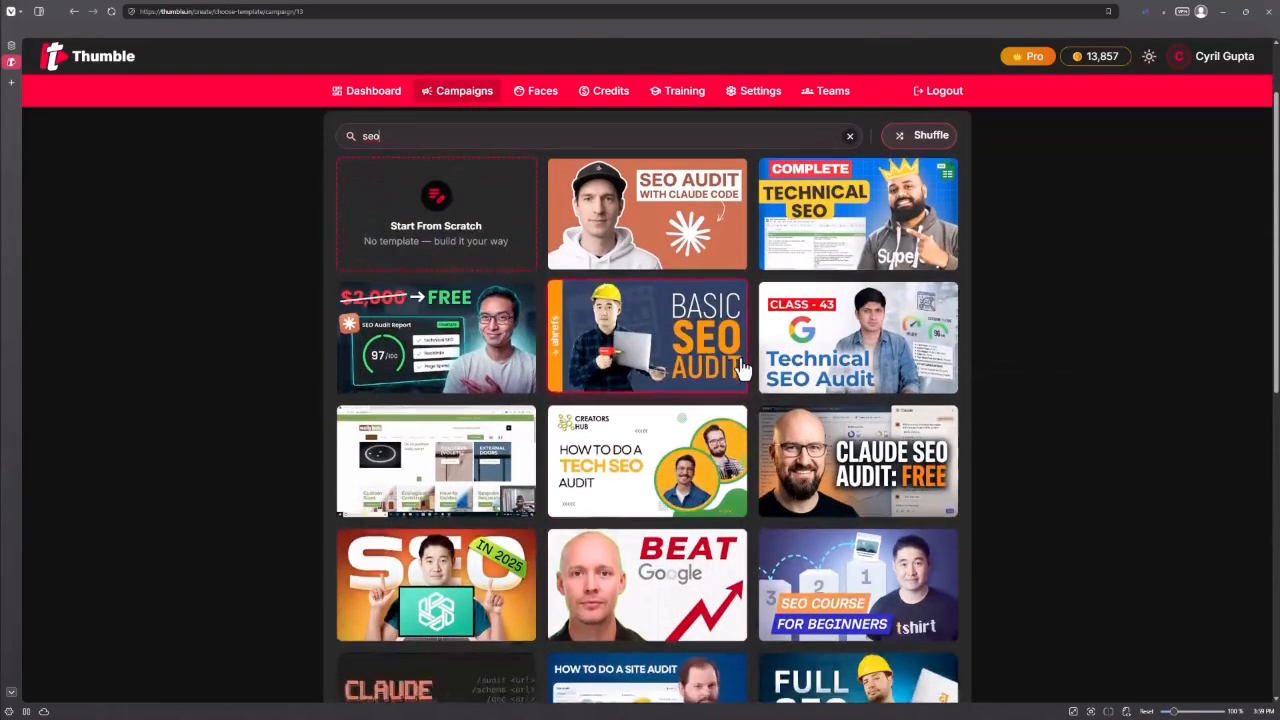
{"action": "scroll", "coordinate": [742, 368], "scroll_direction": "down", "scroll_amount": 4}
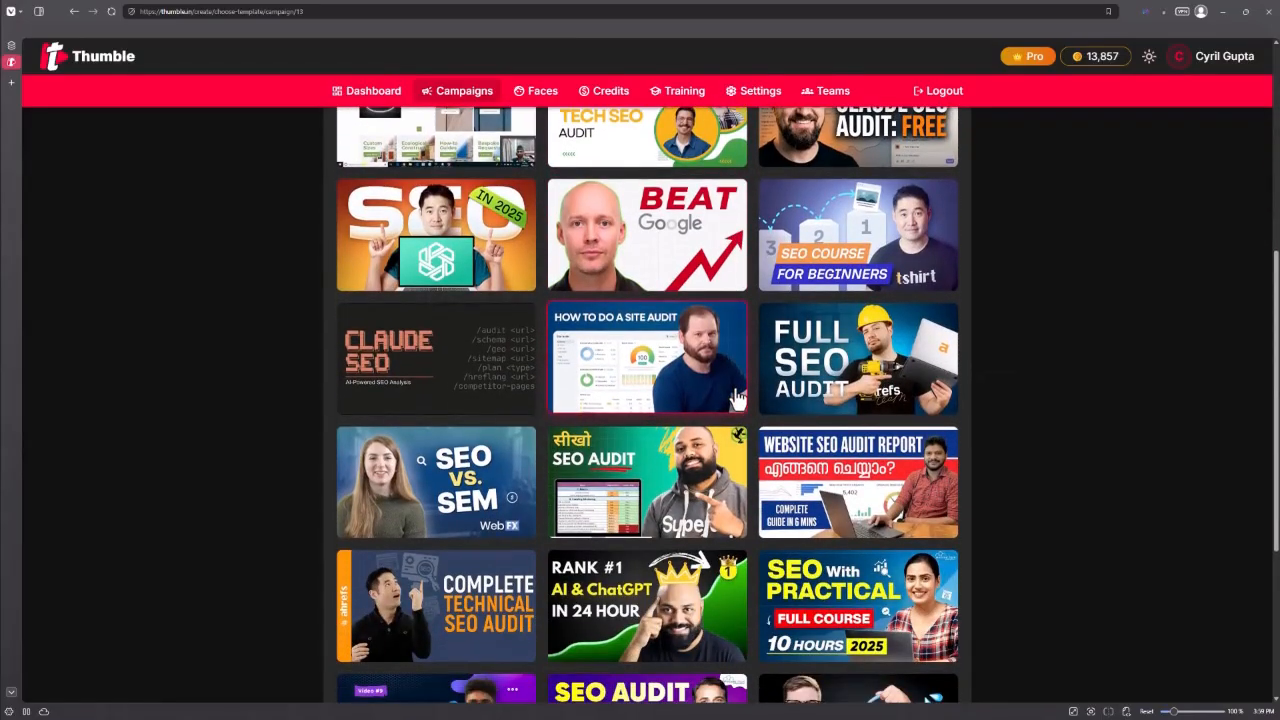
{"action": "scroll", "coordinate": [736, 398], "scroll_direction": "down", "scroll_amount": 1}
{"action": "scroll", "coordinate": [737, 398], "scroll_direction": "up", "scroll_amount": 1}
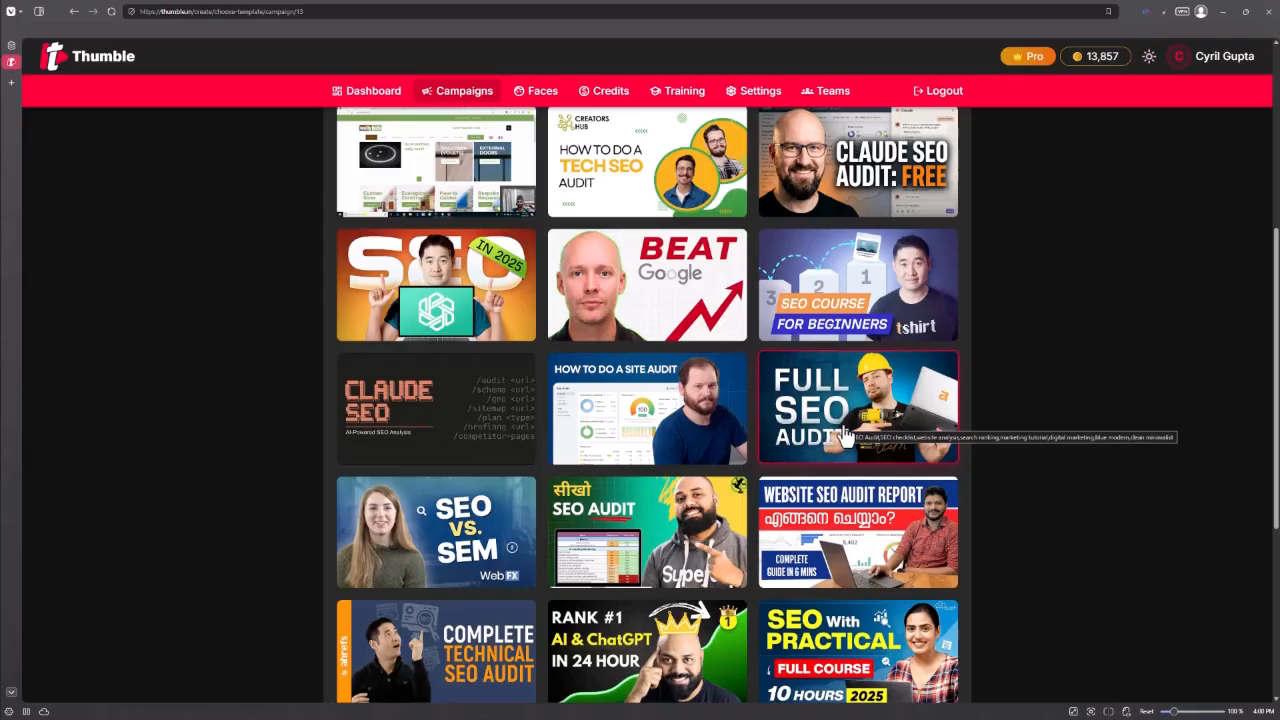
{"action": "left_click", "coordinate": [843, 436]}
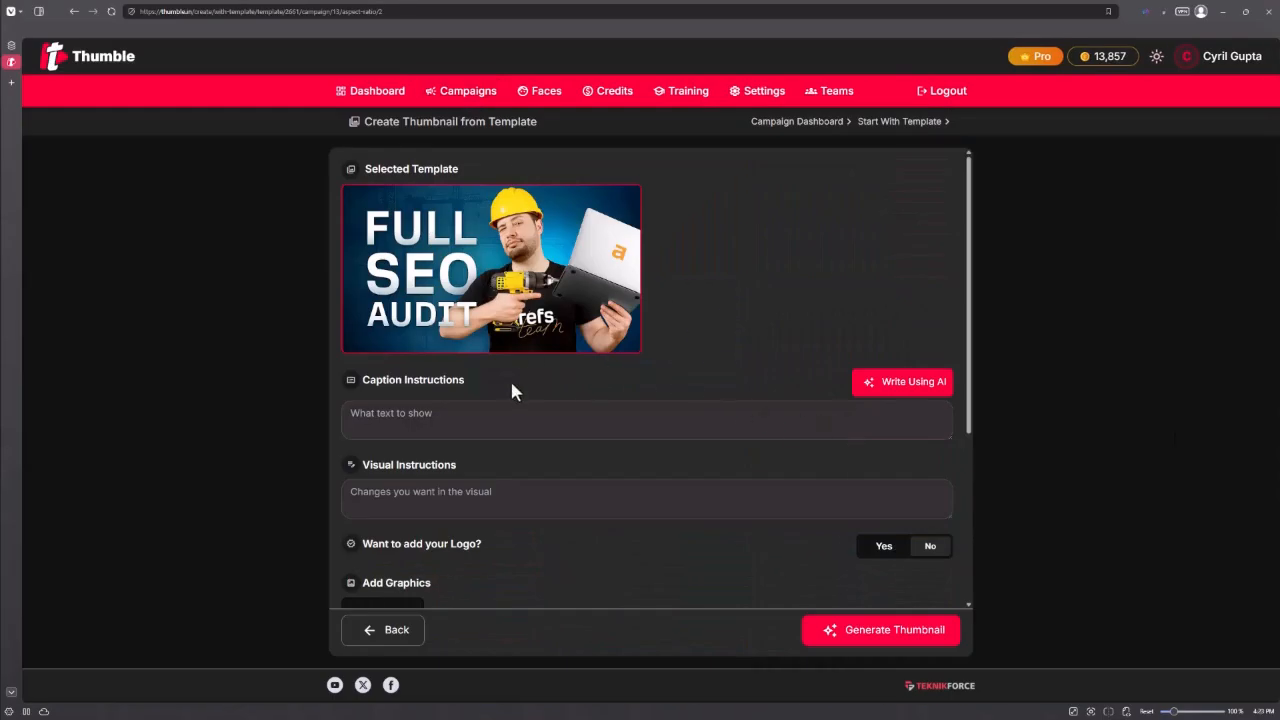
- Enter "Change the caption to Fix Your SEO" as the caption instructions
{"action": "left_click", "coordinate": [511, 414]}
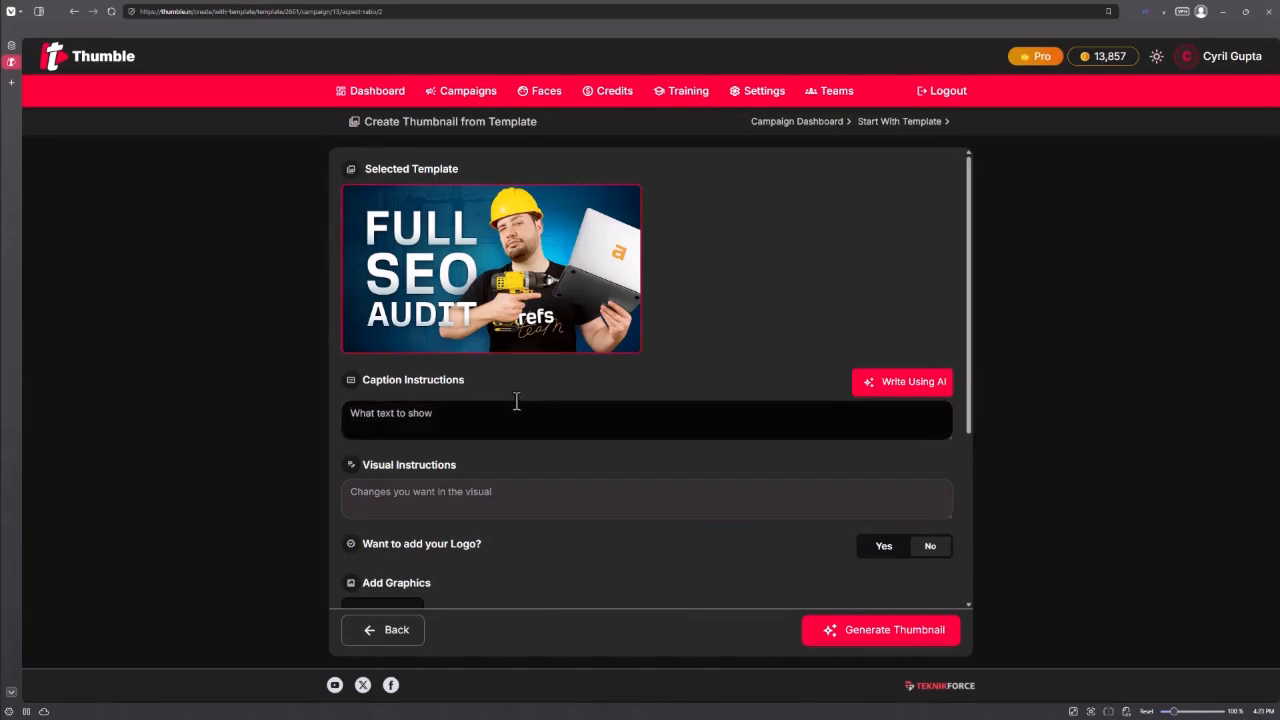
{"action": "type", "text": "Fix Your SEO"}
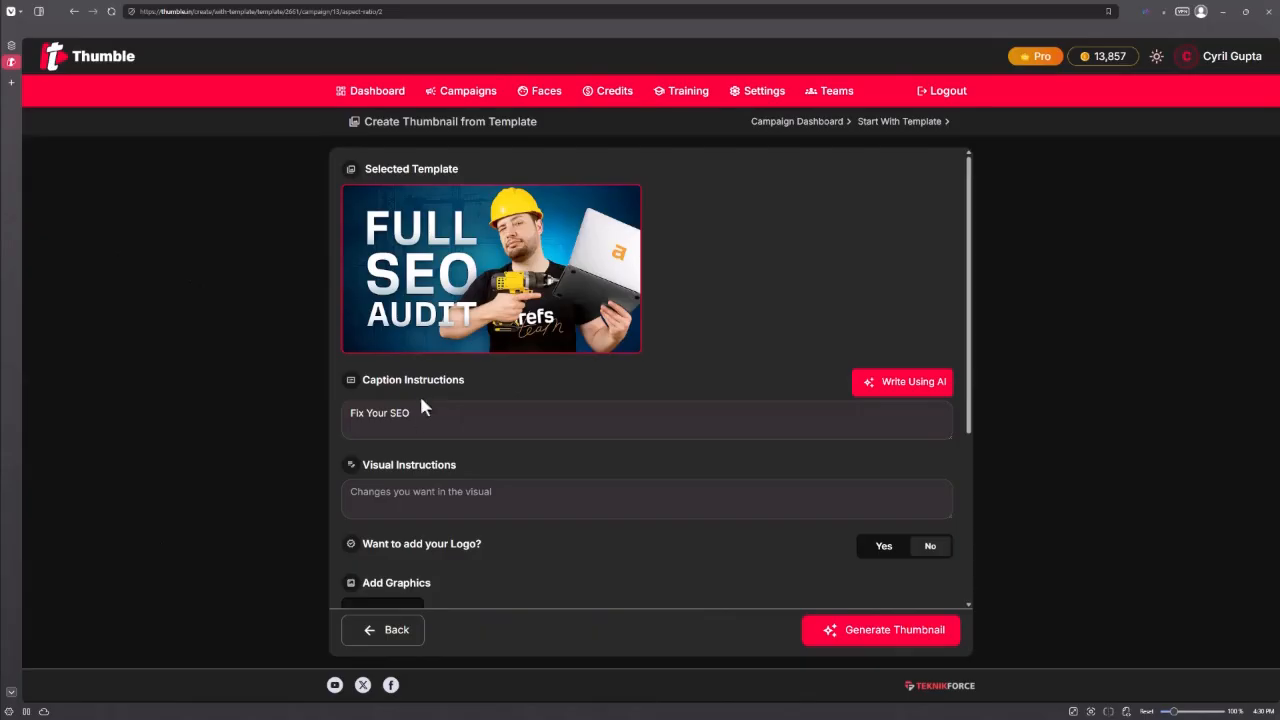
{"action": "left_click_drag", "start_coordinate": [424, 414], "coordinate": [204, 385]}
{"action": "left_click", "coordinate": [433, 428]}
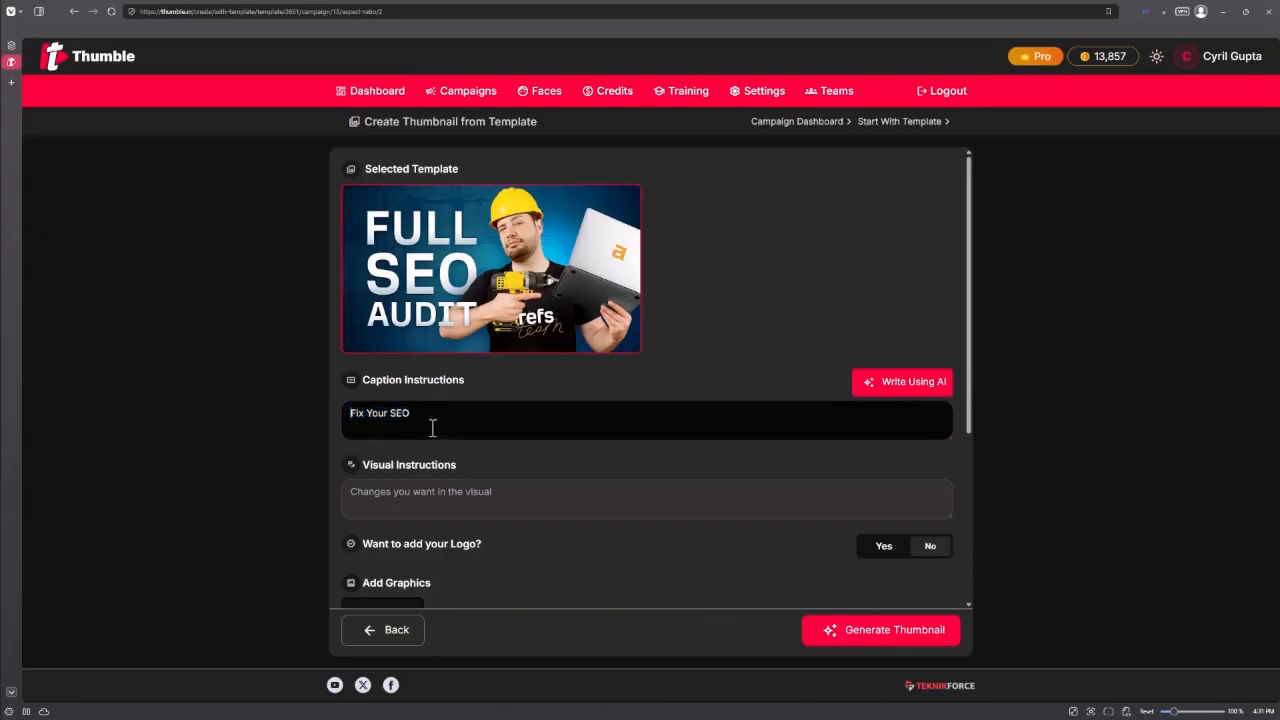
{"action": "type", "text": "Change the caption to"}
- Enter the visual instructions "Change the face of the man. No beard and make him look different. He's wearing a suit. He's got a screwdriver in his hands."
{"action": "left_click", "coordinate": [435, 484]}
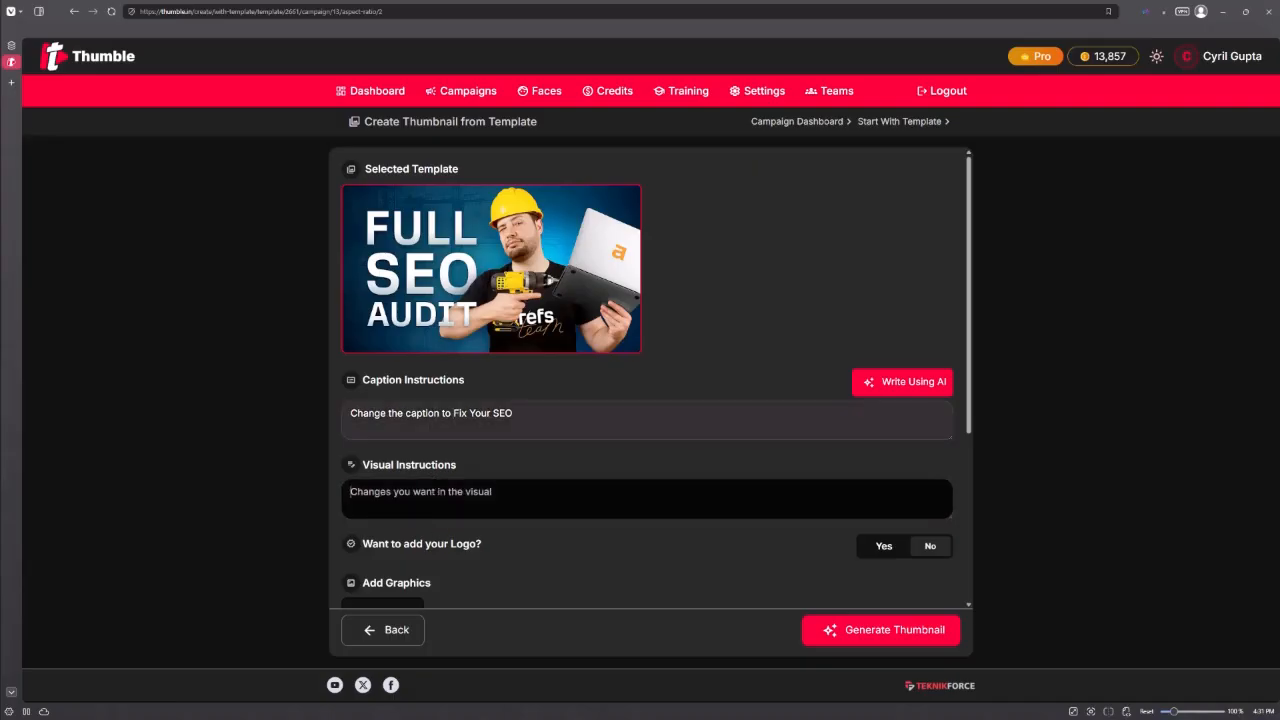
{"action": "type", "text": "Change the face of the man. No beard and make him look different. He's wearing a suit. He's got a screwdriver in his hands."}
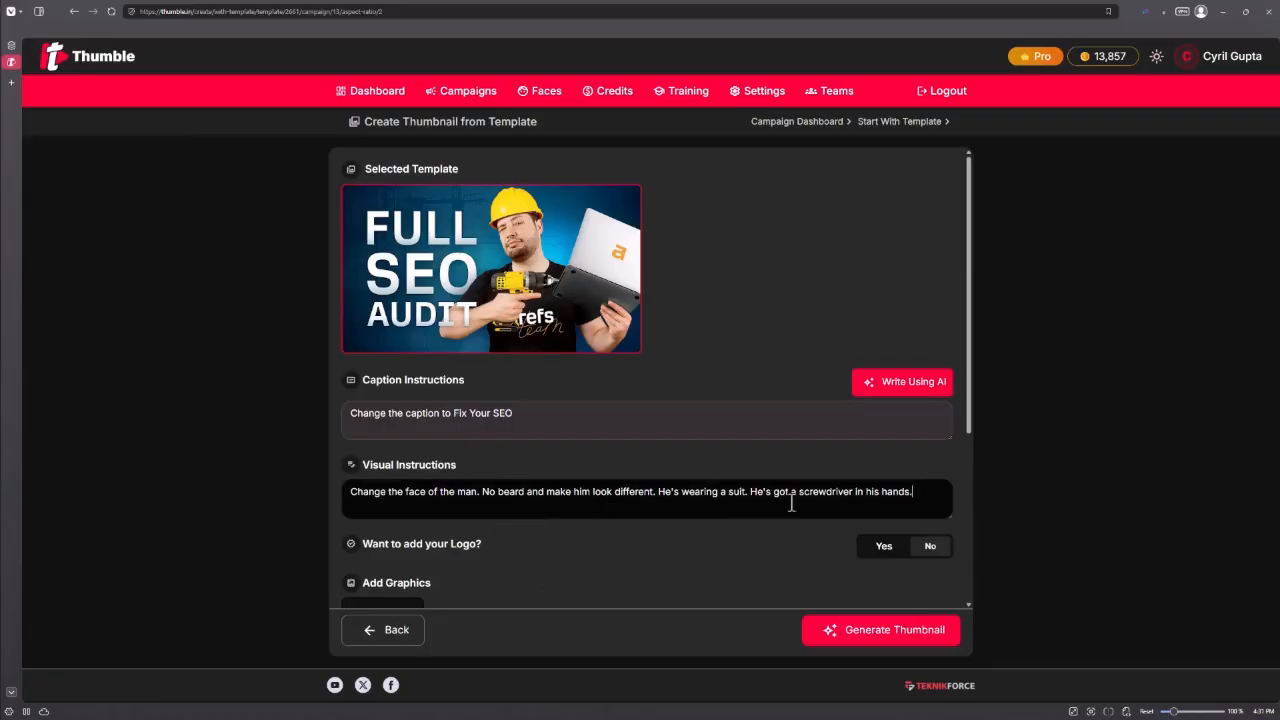
- Try the option for adding a logo and set it back to No
{"action": "scroll", "coordinate": [555, 450], "scroll_direction": "down", "scroll_amount": 3}
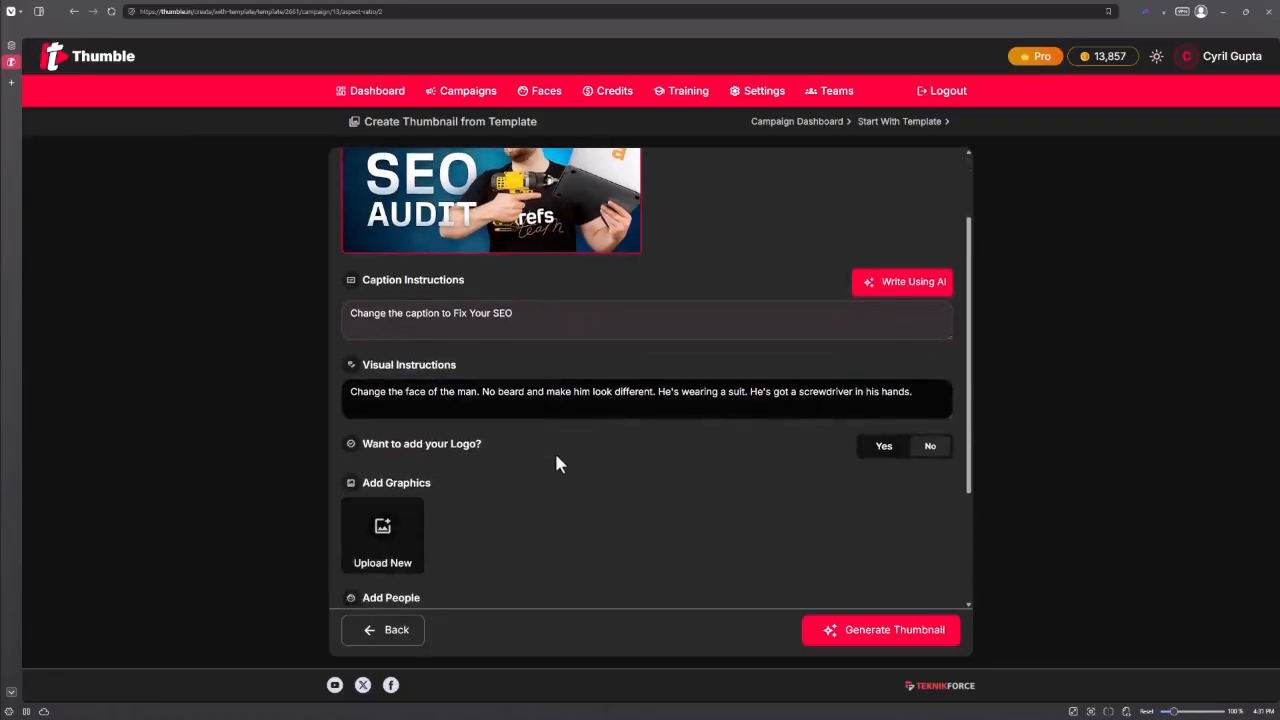
{"action": "left_click", "coordinate": [884, 396]}
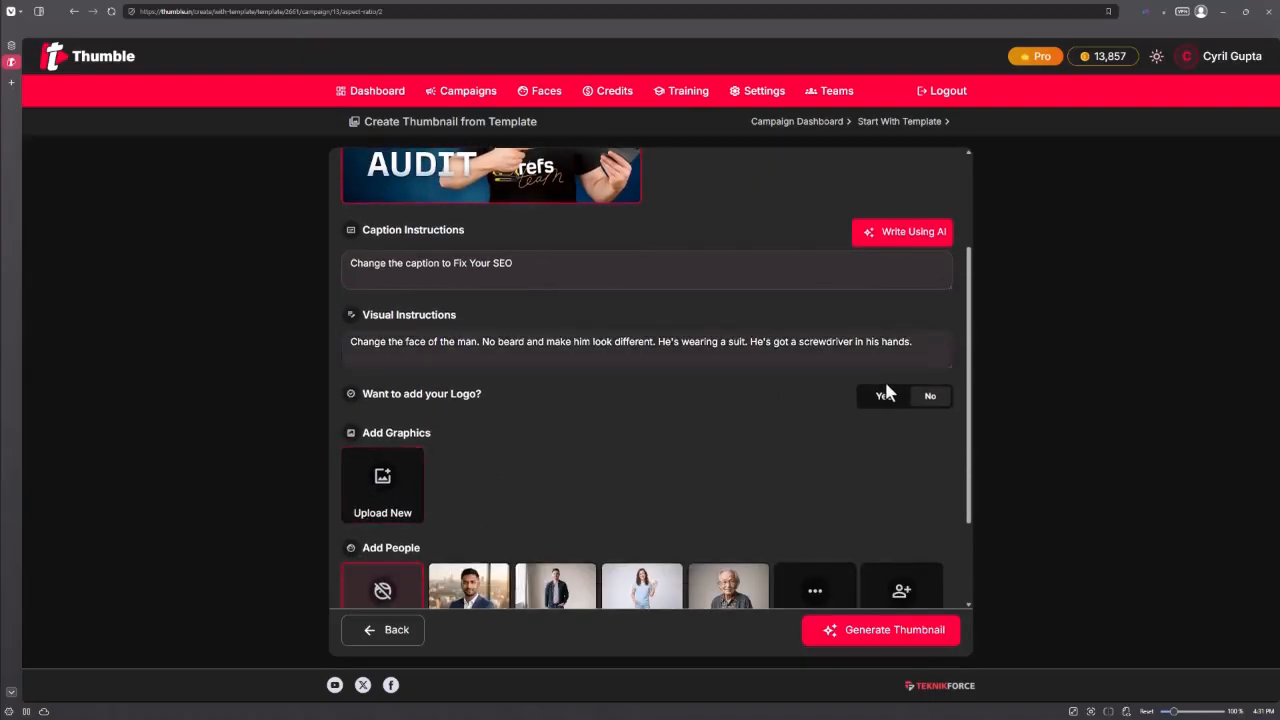
{"action": "left_click", "coordinate": [928, 396]}
{"action": "scroll", "coordinate": [408, 470], "scroll_direction": "down", "scroll_amount": 1}
{"action": "scroll", "coordinate": [470, 390], "scroll_direction": "up", "scroll_amount": 3}
{"action": "scroll", "coordinate": [446, 360], "scroll_direction": "down", "scroll_amount": 2}
- Upload the metal chain-link image as a new graphic titled "seolink"
{"action": "left_click", "coordinate": [405, 488]}
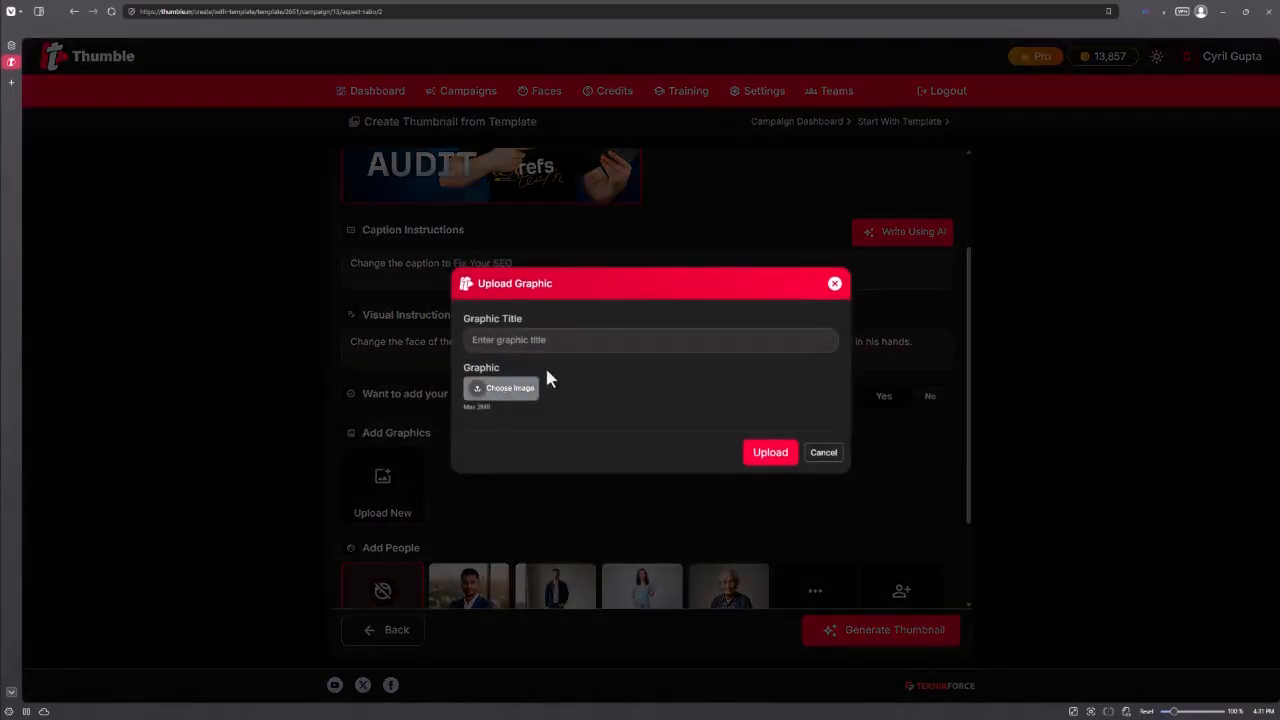
{"action": "left_click", "coordinate": [565, 339]}
{"action": "type", "text": "se"}
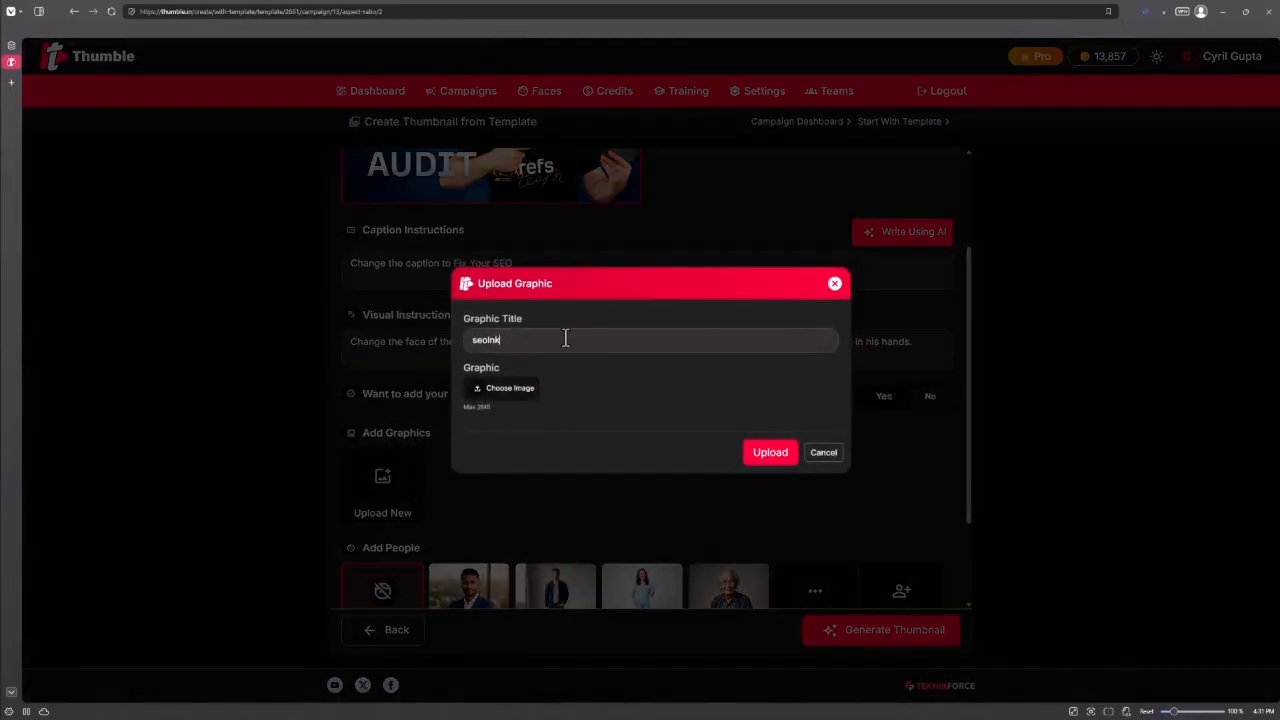
{"action": "type", "text": "olink"}
{"action": "left_click", "coordinate": [510, 396]}
{"action": "double_click", "coordinate": [105, 95]}
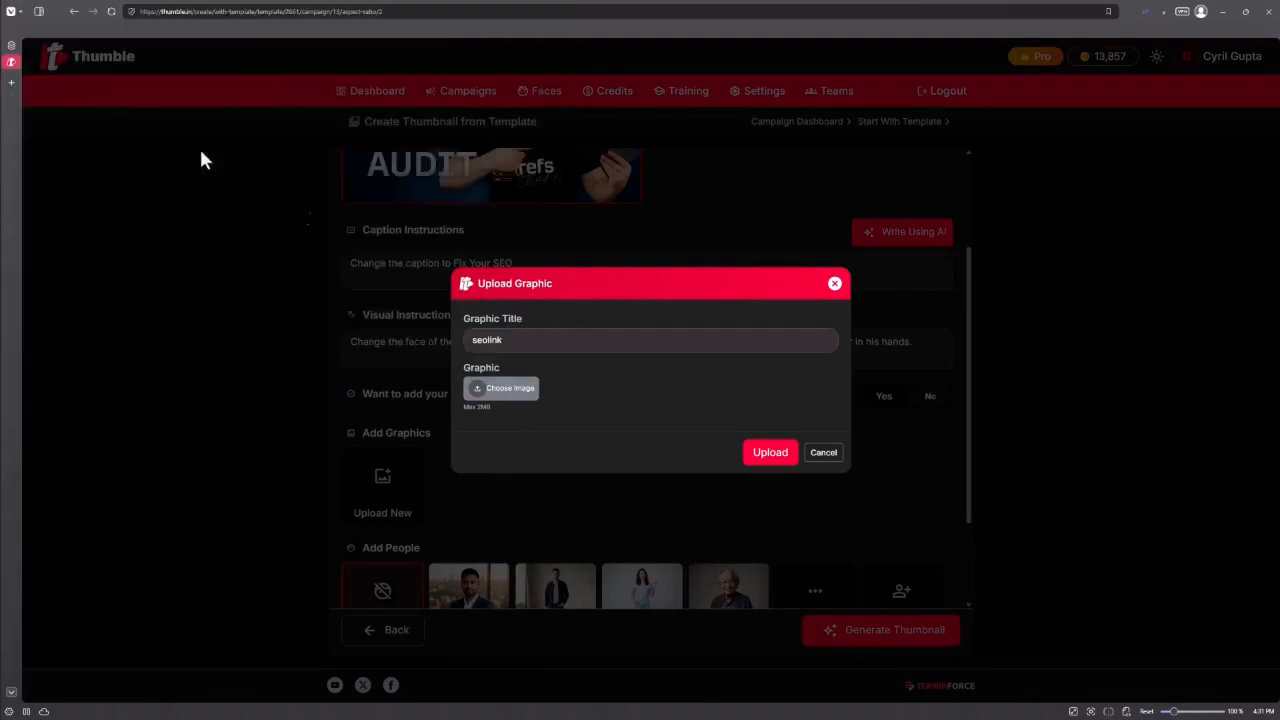
{"action": "left_click", "coordinate": [787, 485]}
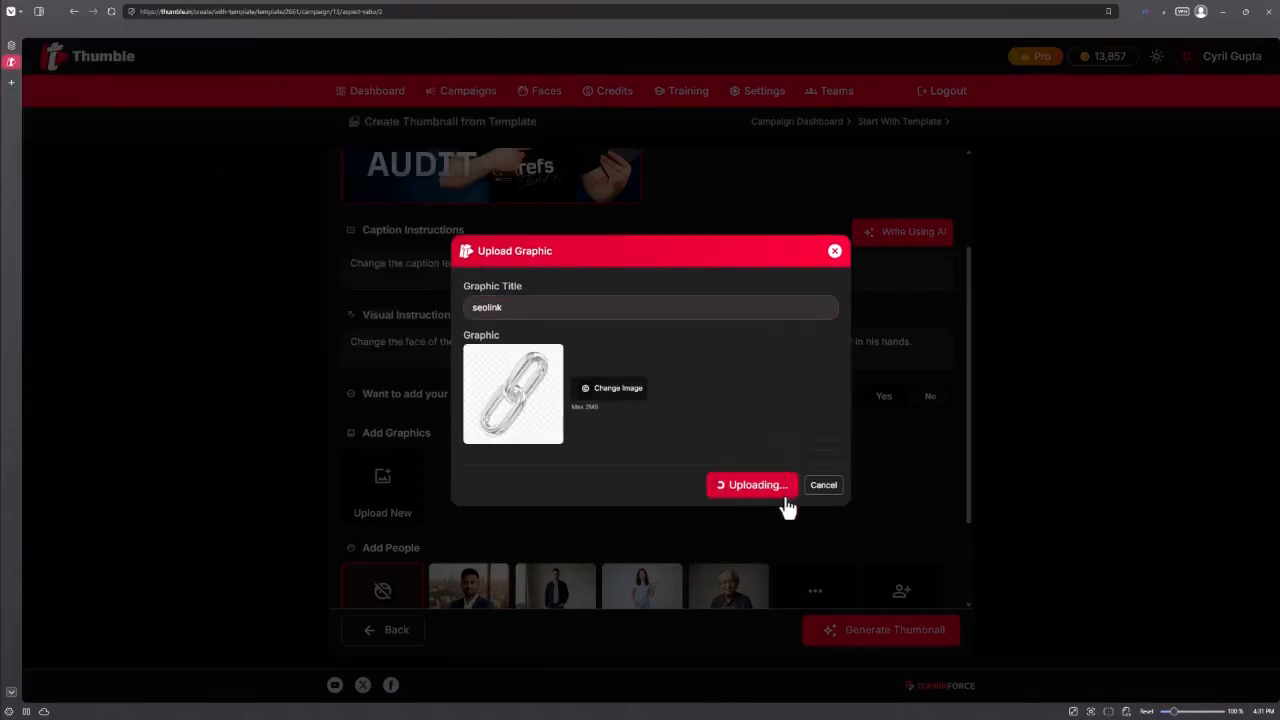
- Add "Replace the laptop with the linkchain. Make it metallic and heavy." to the end of the visual instructions
{"action": "left_click", "coordinate": [933, 347]}
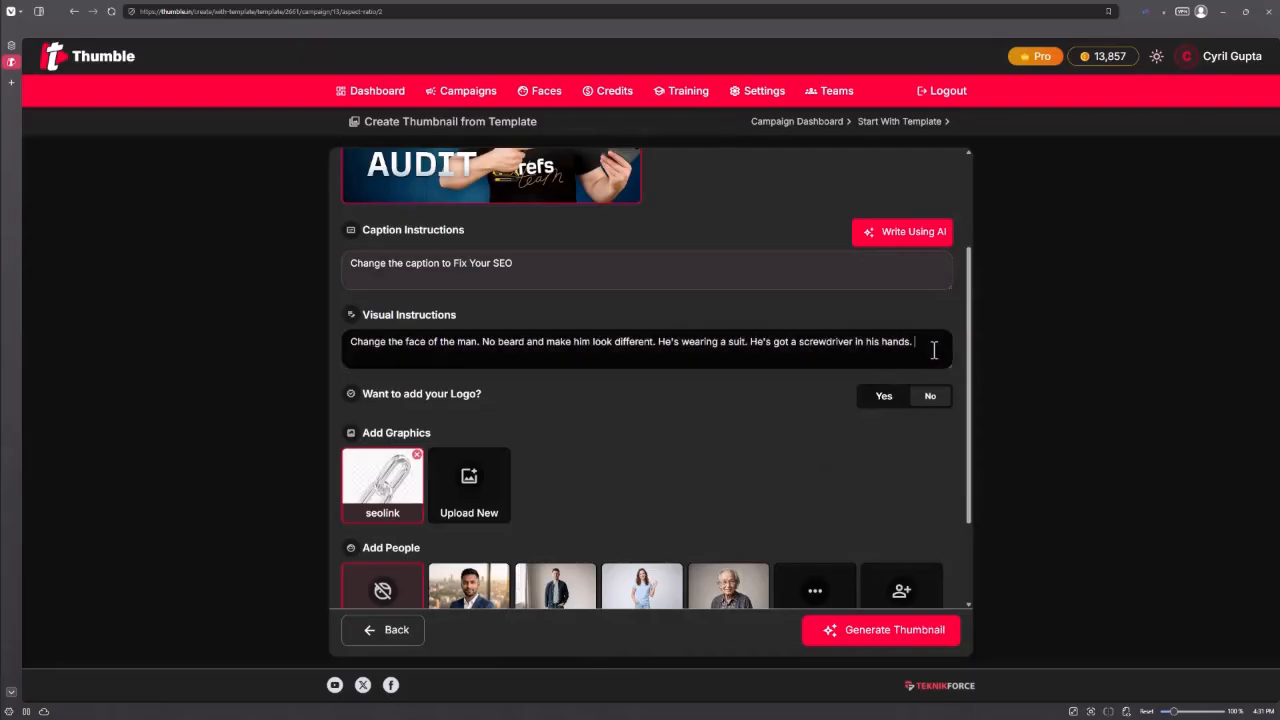
{"action": "type", "text": "It's point"}
{"action": "type", "text": "Replace"}
{"action": "type", "text": " the laptop witht"}
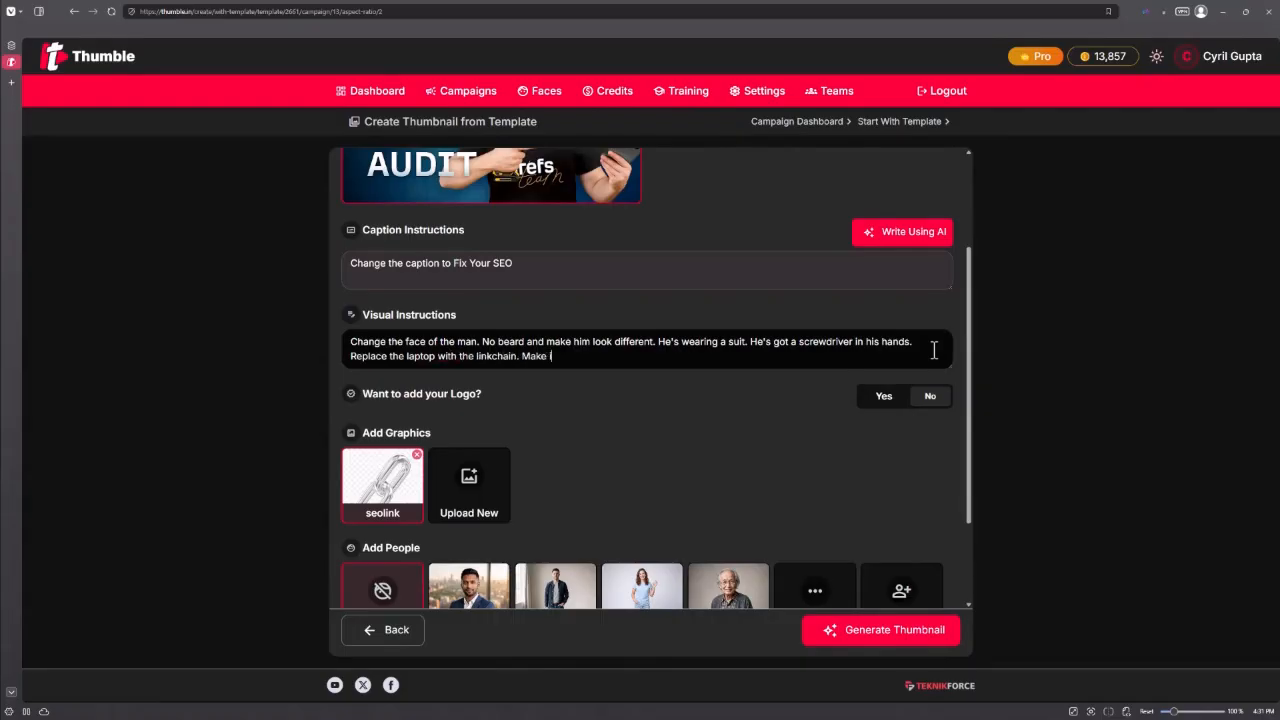
{"action": "type", "text": "t metallic and heavy."}
{"action": "scroll", "coordinate": [810, 385], "scroll_direction": "down", "scroll_amount": 3}
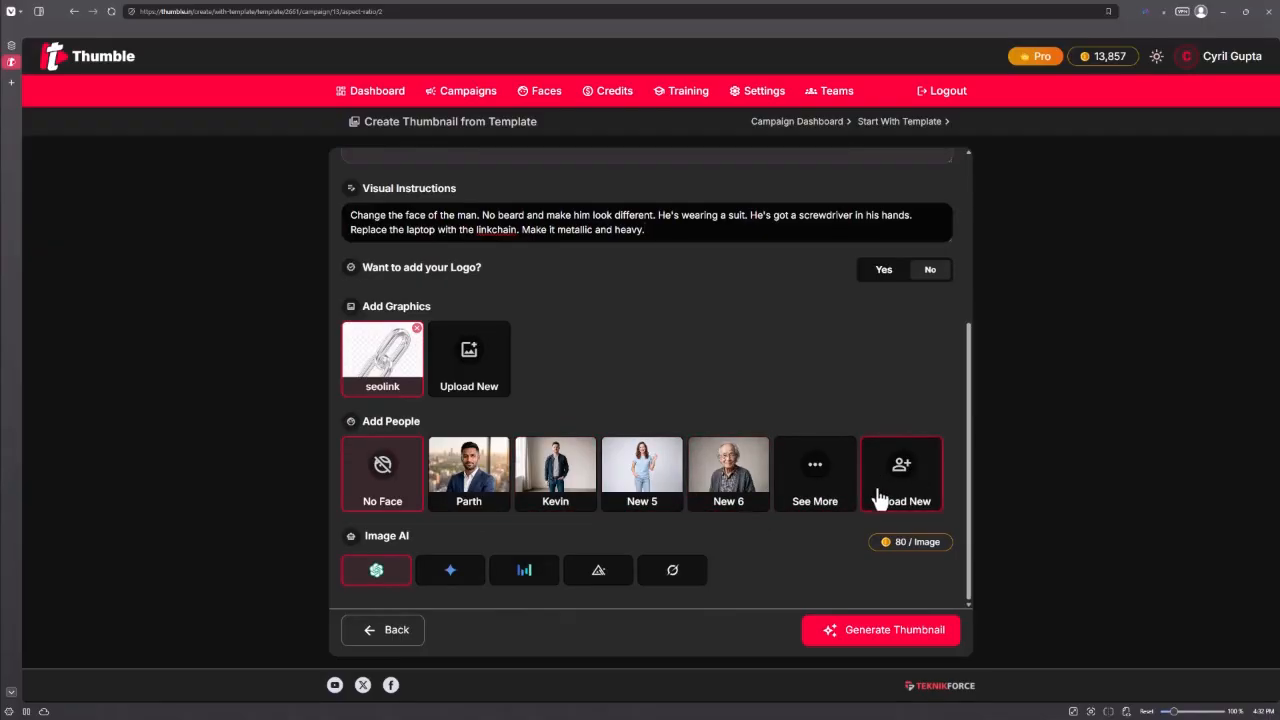
- Select the face of the man in the navy suit and reword the opening visual instruction to replace the man with that named person
{"action": "left_click", "coordinate": [465, 490]}
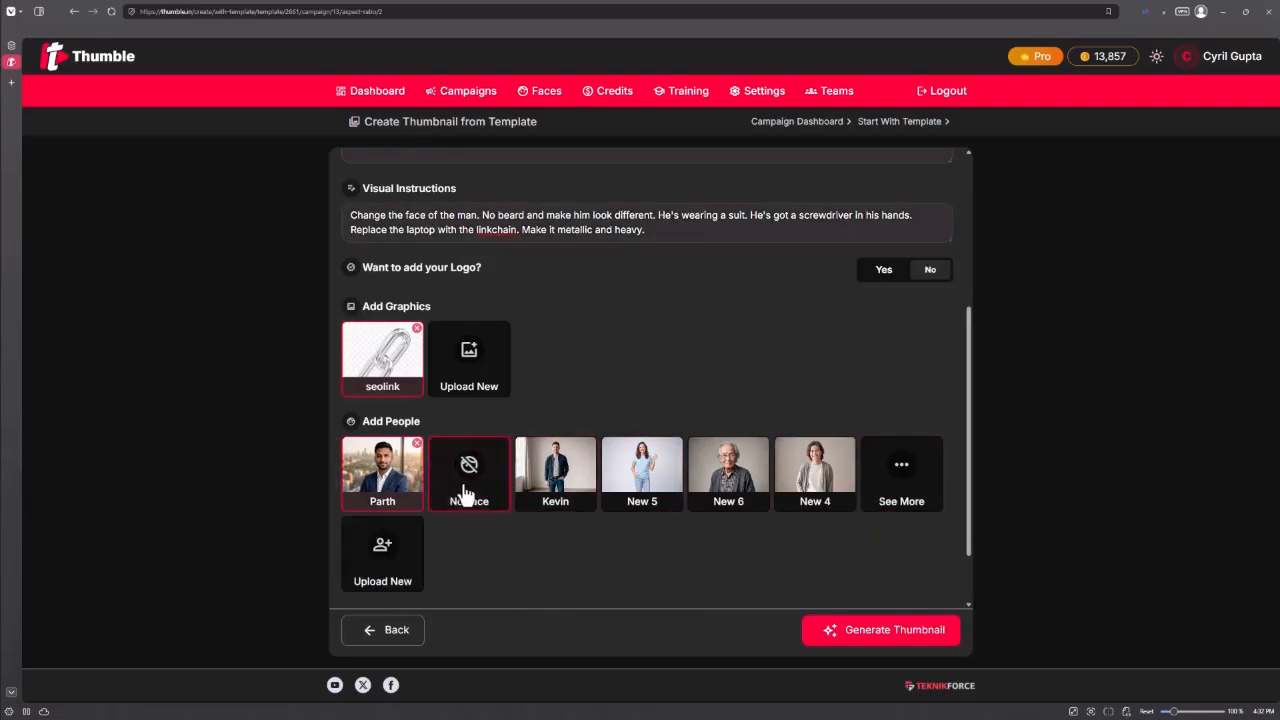
{"action": "scroll", "coordinate": [614, 418], "scroll_direction": "up", "scroll_amount": 2}
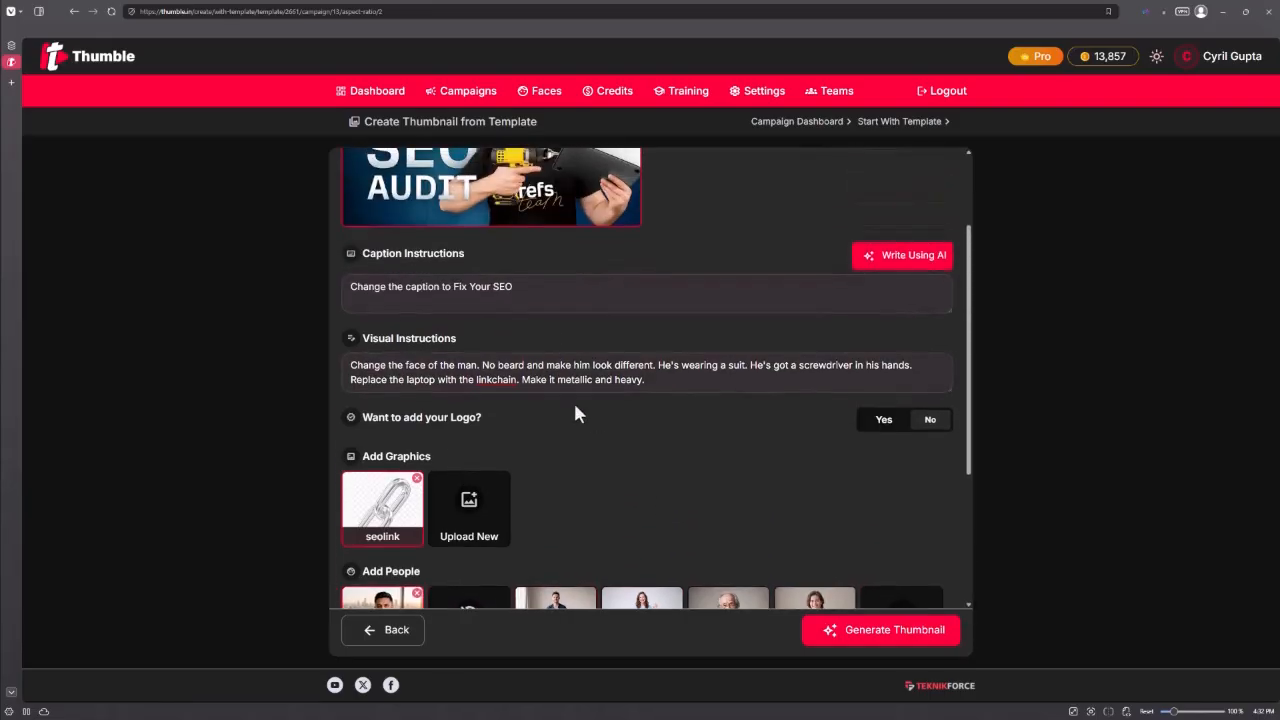
{"action": "scroll", "coordinate": [420, 470], "scroll_direction": "up", "scroll_amount": 2}
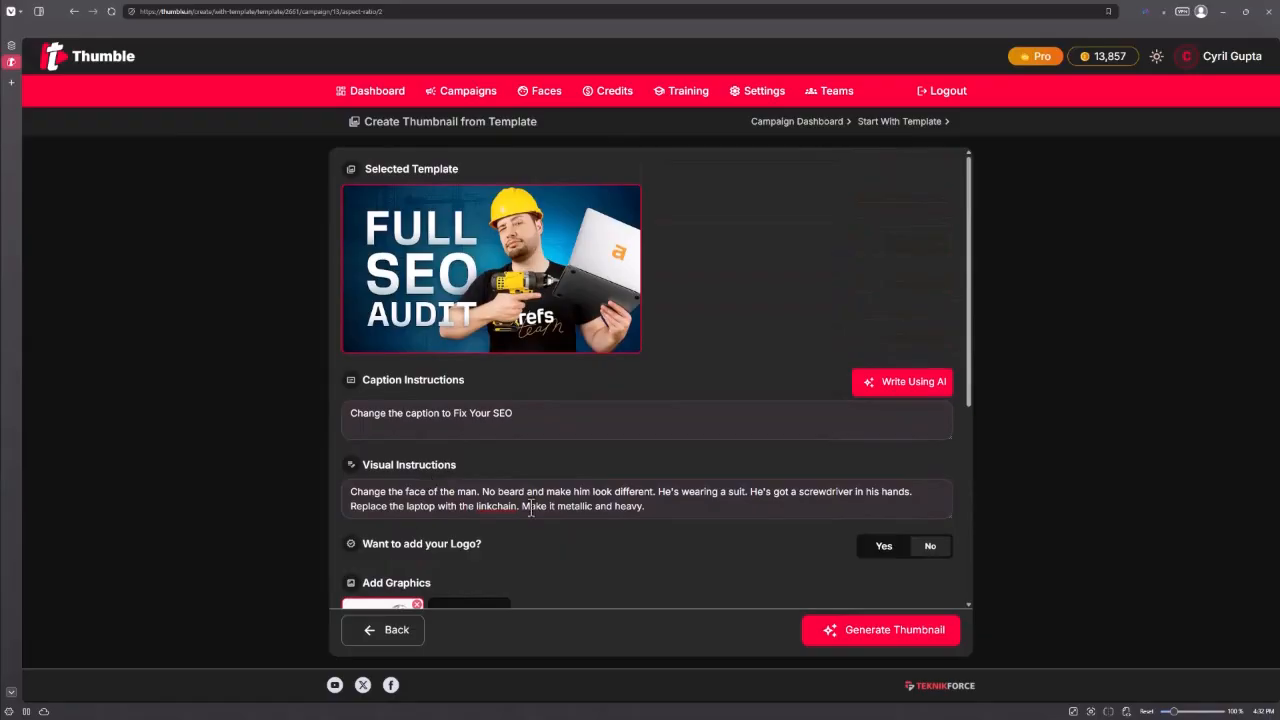
{"action": "left_click", "coordinate": [478, 491]}
{"action": "left_click_drag", "start_coordinate": [478, 491], "coordinate": [223, 489]}
{"action": "type", "text": "Replace "}
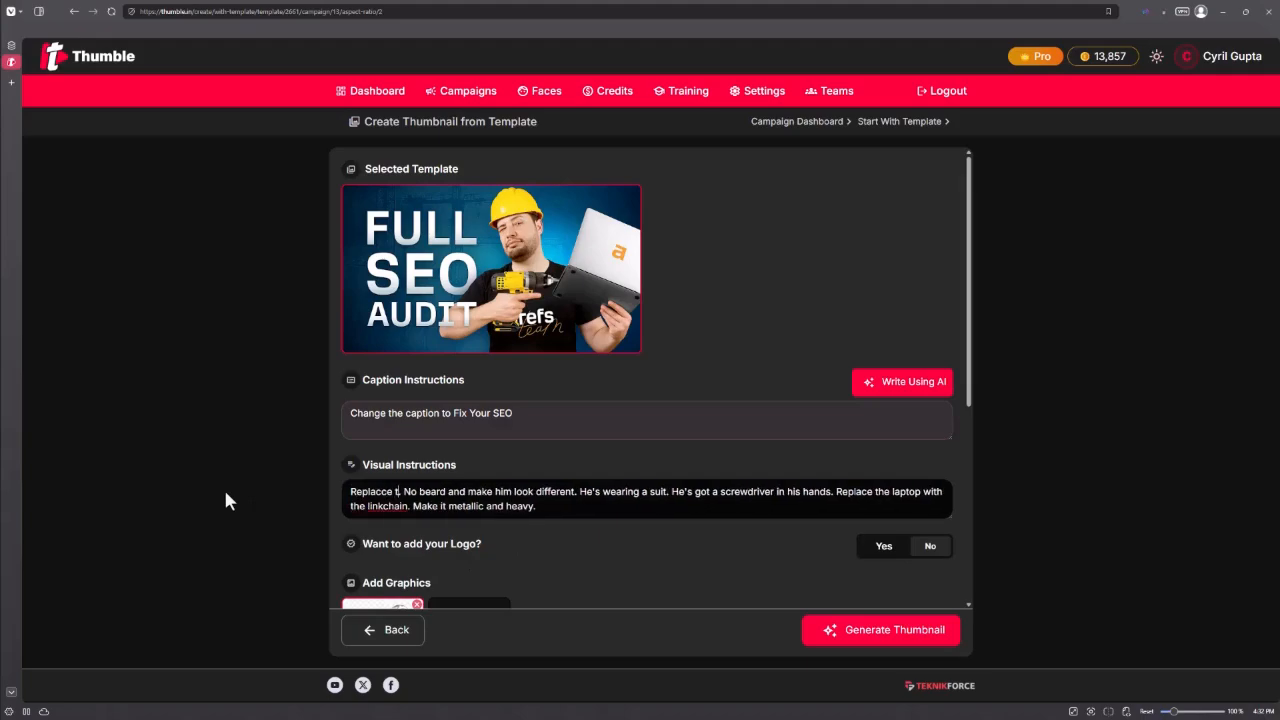
{"action": "type", "text": "the m"}
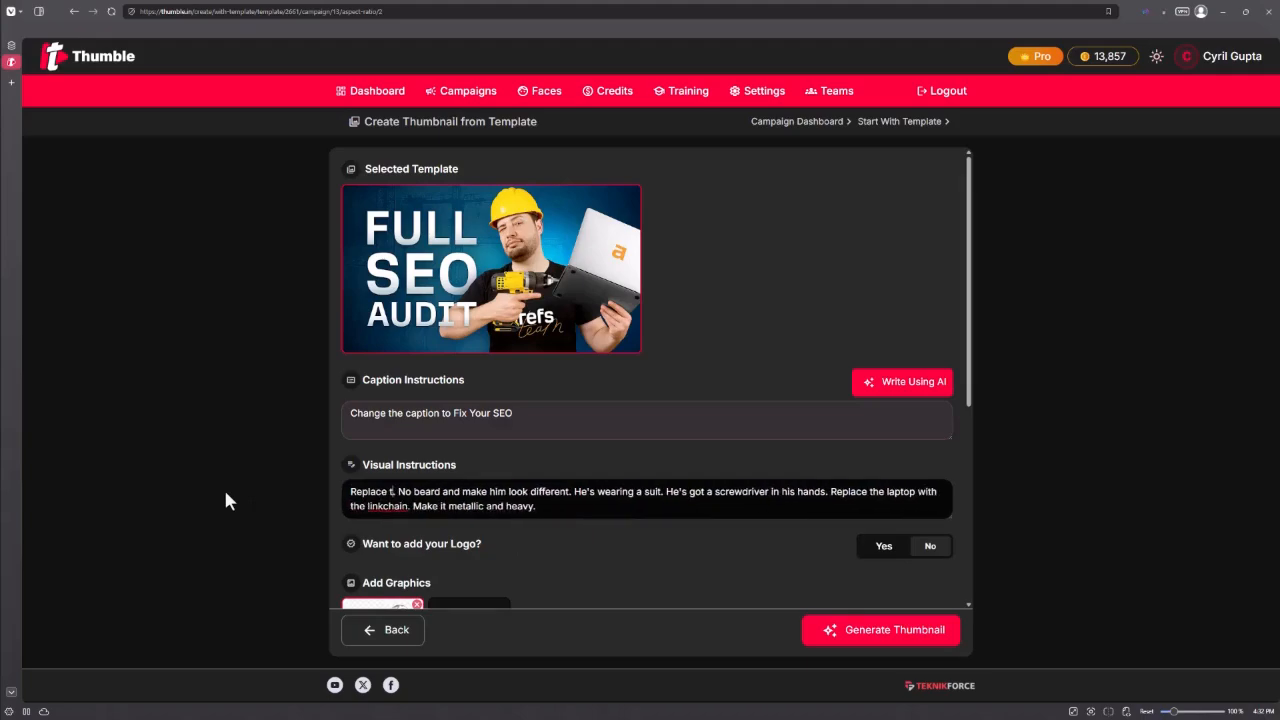
{"action": "type", "text": "an with Parth"}
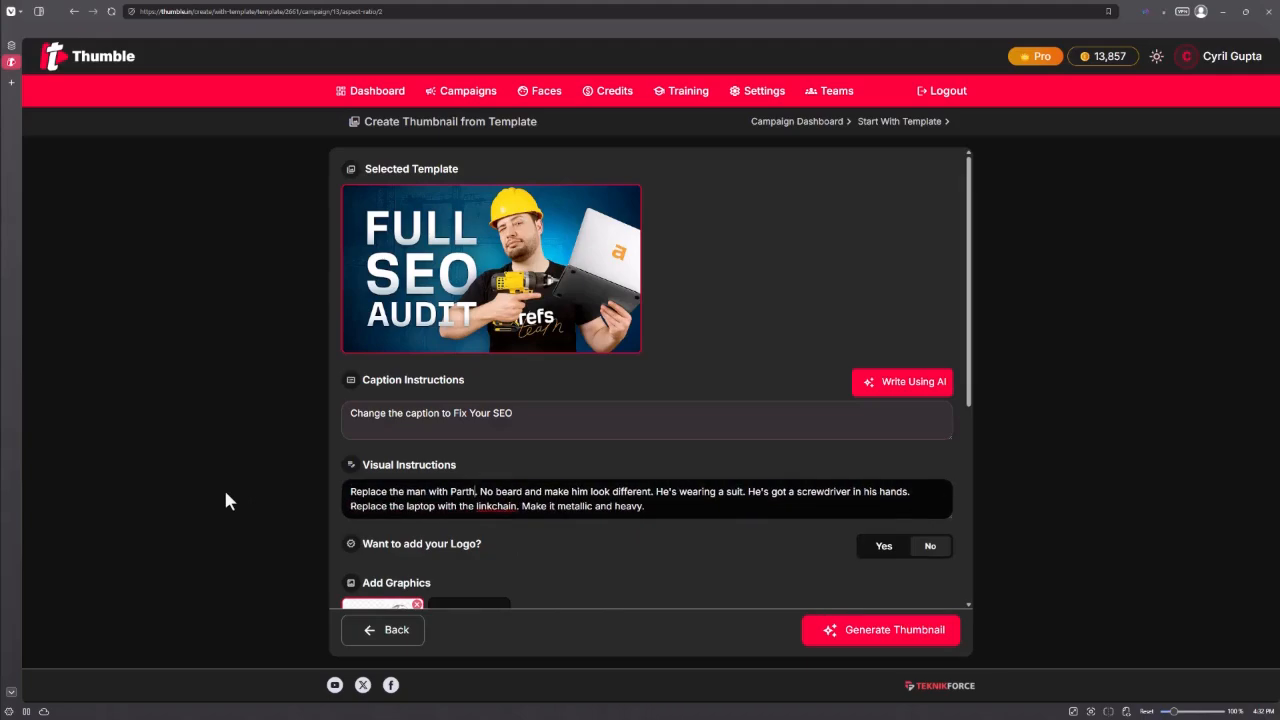
- Change "linkchain" to "seolink" in the visual instructions to match the graphic's title
{"action": "scroll", "coordinate": [326, 400], "scroll_direction": "down", "scroll_amount": 1}
{"action": "scroll", "coordinate": [326, 402], "scroll_direction": "down", "scroll_amount": 3}
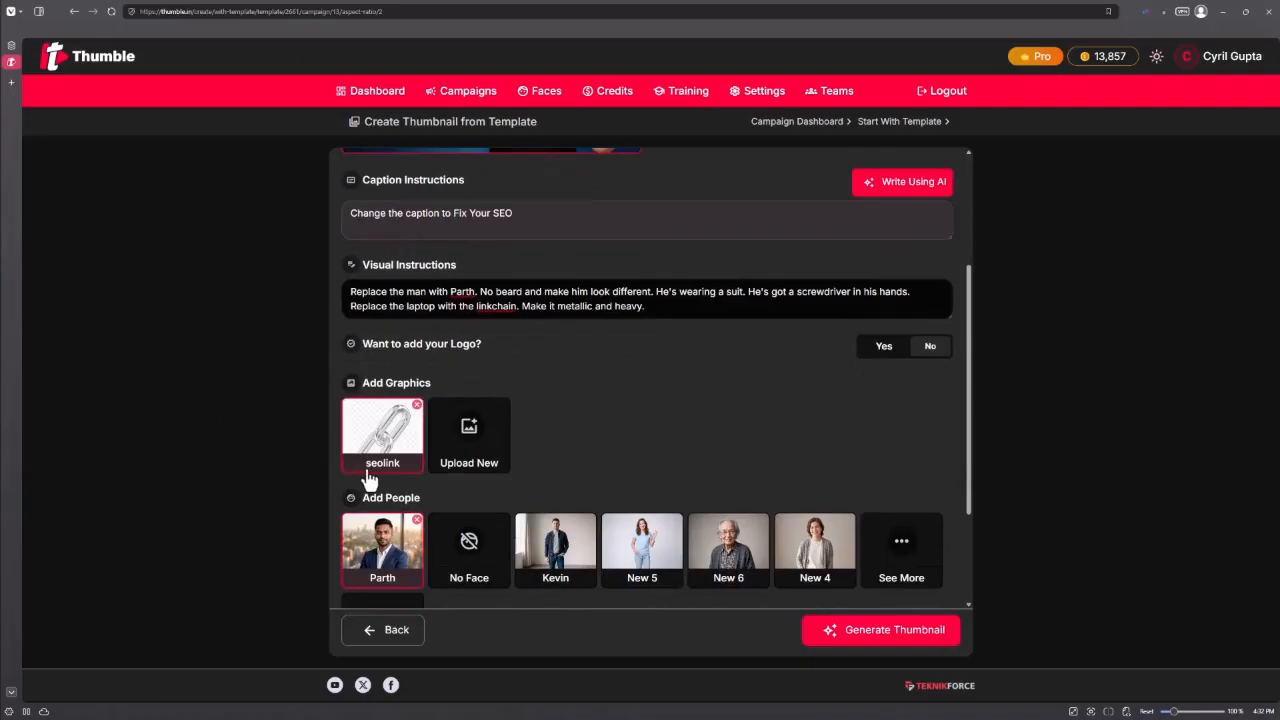
{"action": "scroll", "coordinate": [783, 405], "scroll_direction": "up", "scroll_amount": 1}
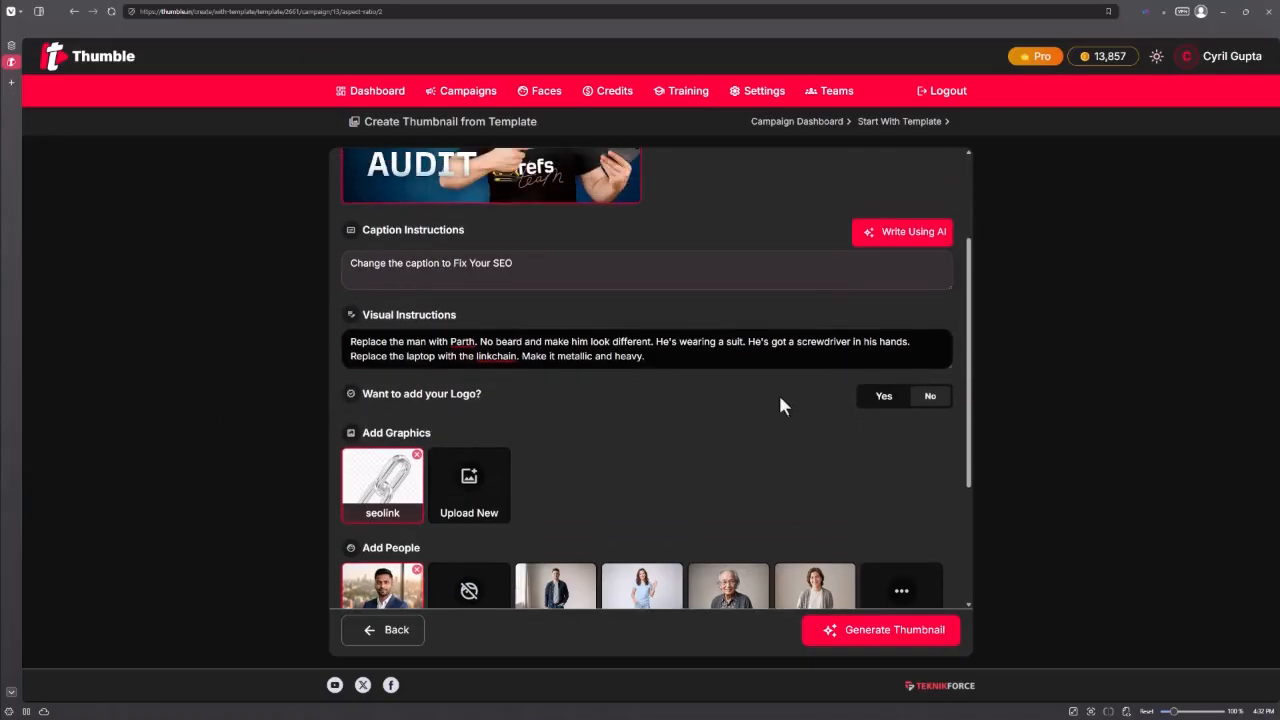
{"action": "double_click", "coordinate": [497, 357]}
{"action": "key", "text": "BackSpace"}
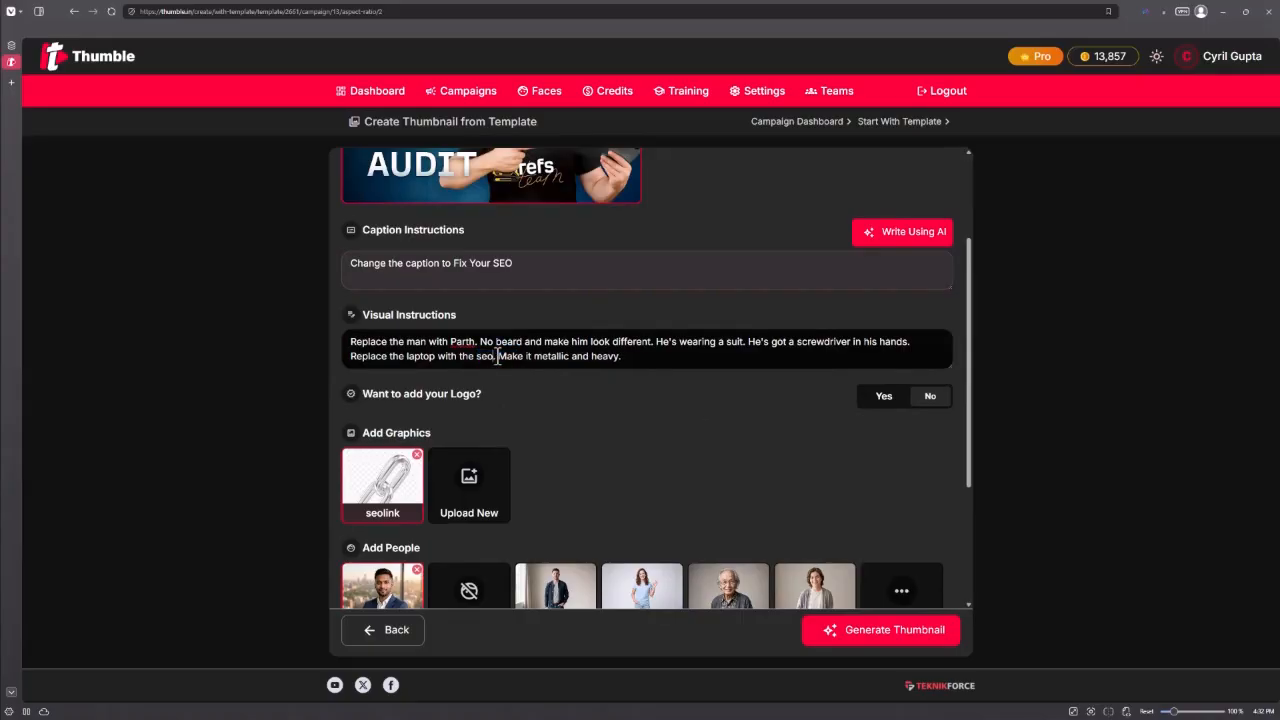
{"action": "type", "text": "seolink"}
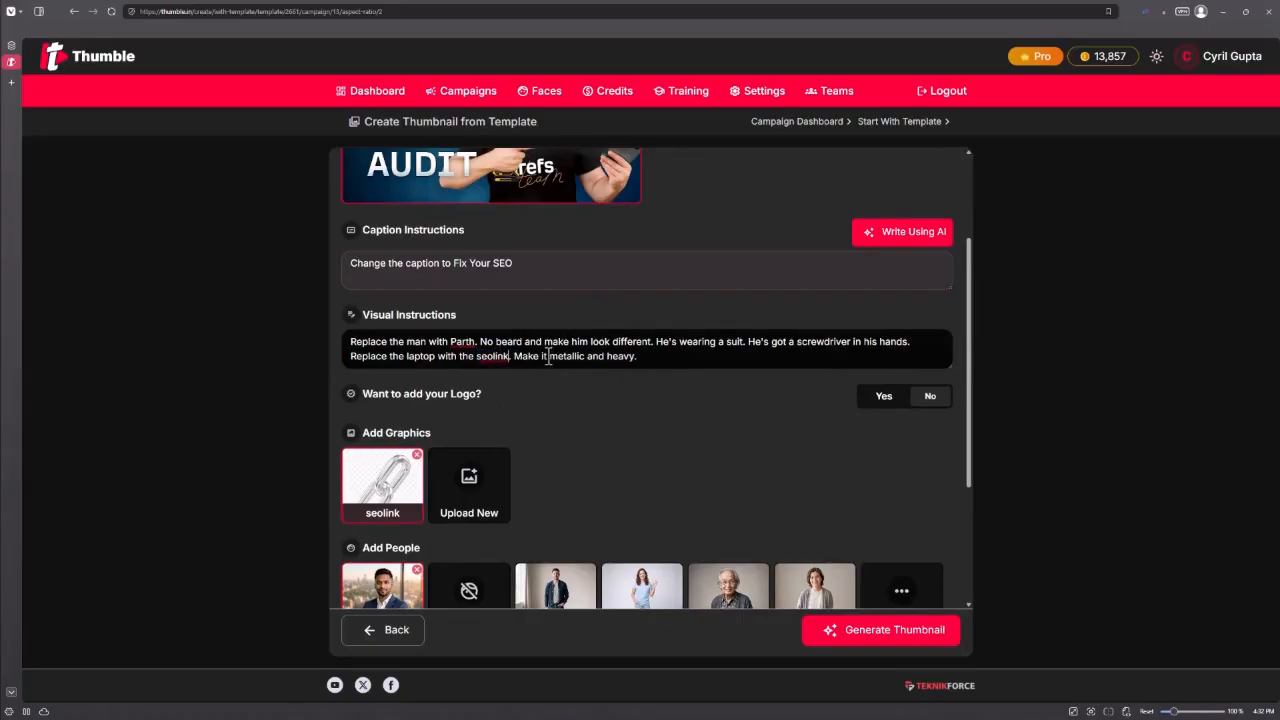
- Delete "No beard and make him look different." from the visual instructions and generate the thumbnail
{"action": "left_click_drag", "start_coordinate": [655, 343], "coordinate": [481, 334]}
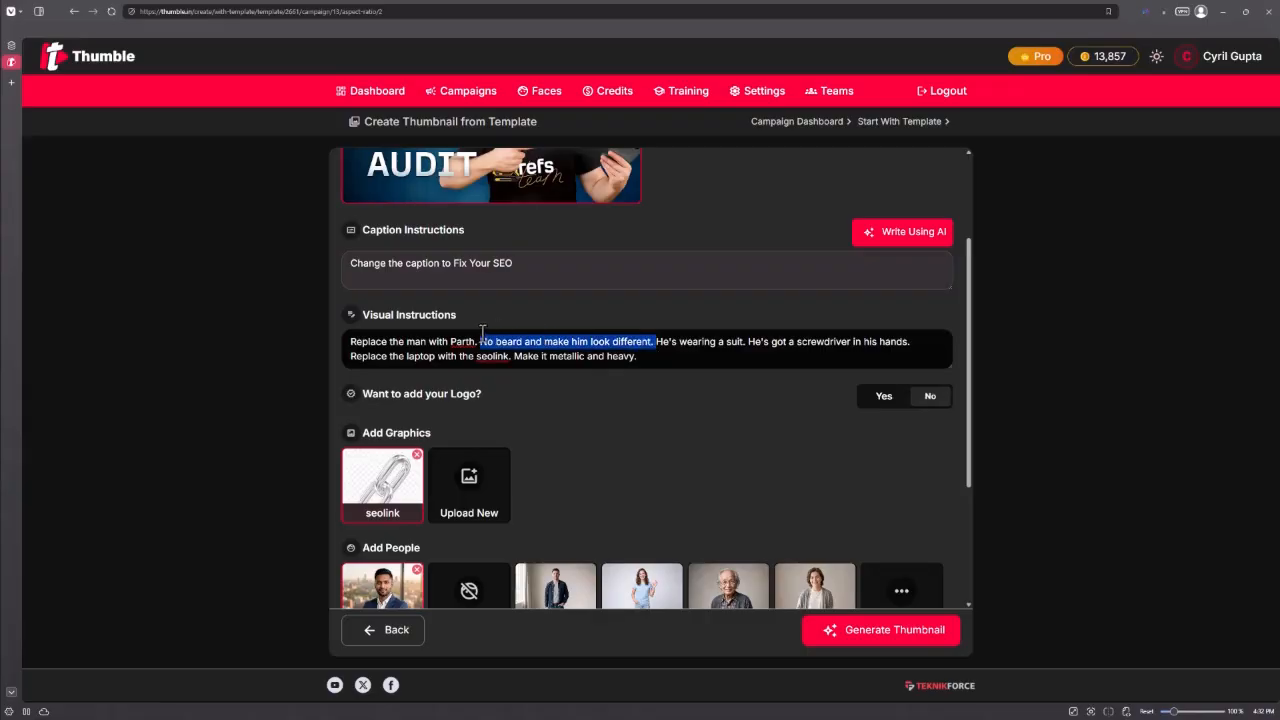
{"action": "key", "text": "BackSpace"}
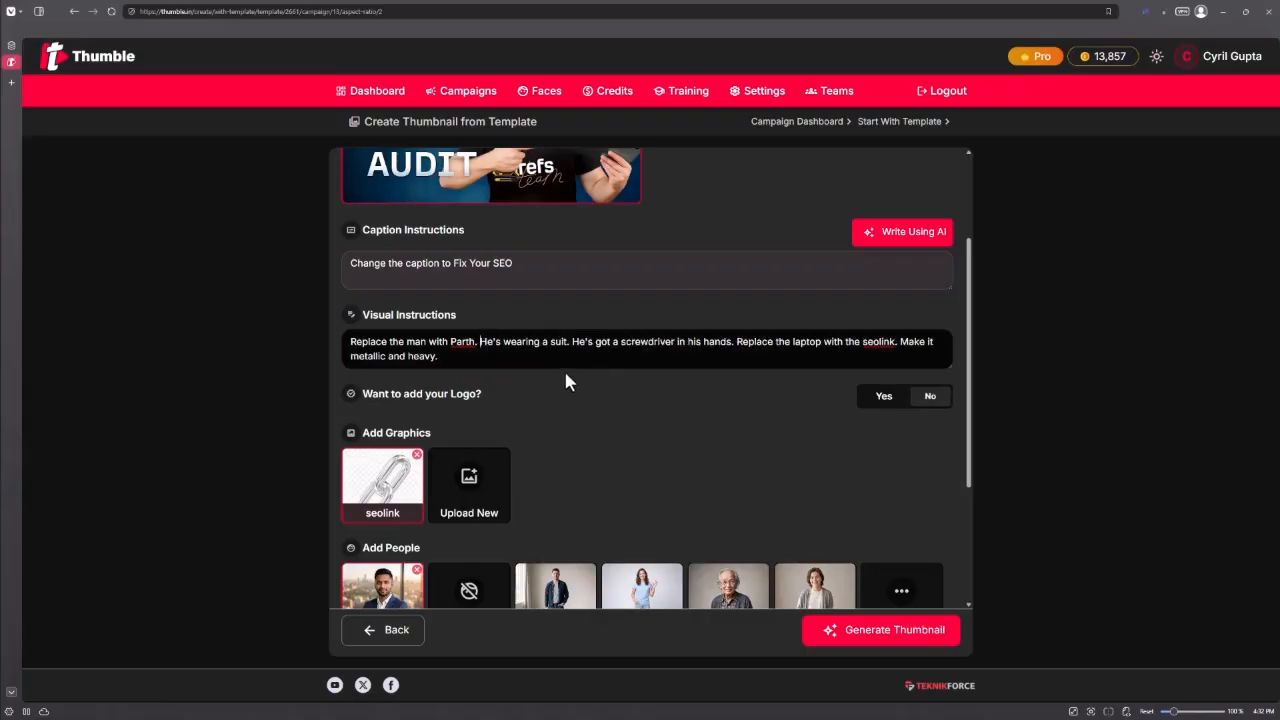
{"action": "scroll", "coordinate": [746, 368], "scroll_direction": "down", "scroll_amount": 3}
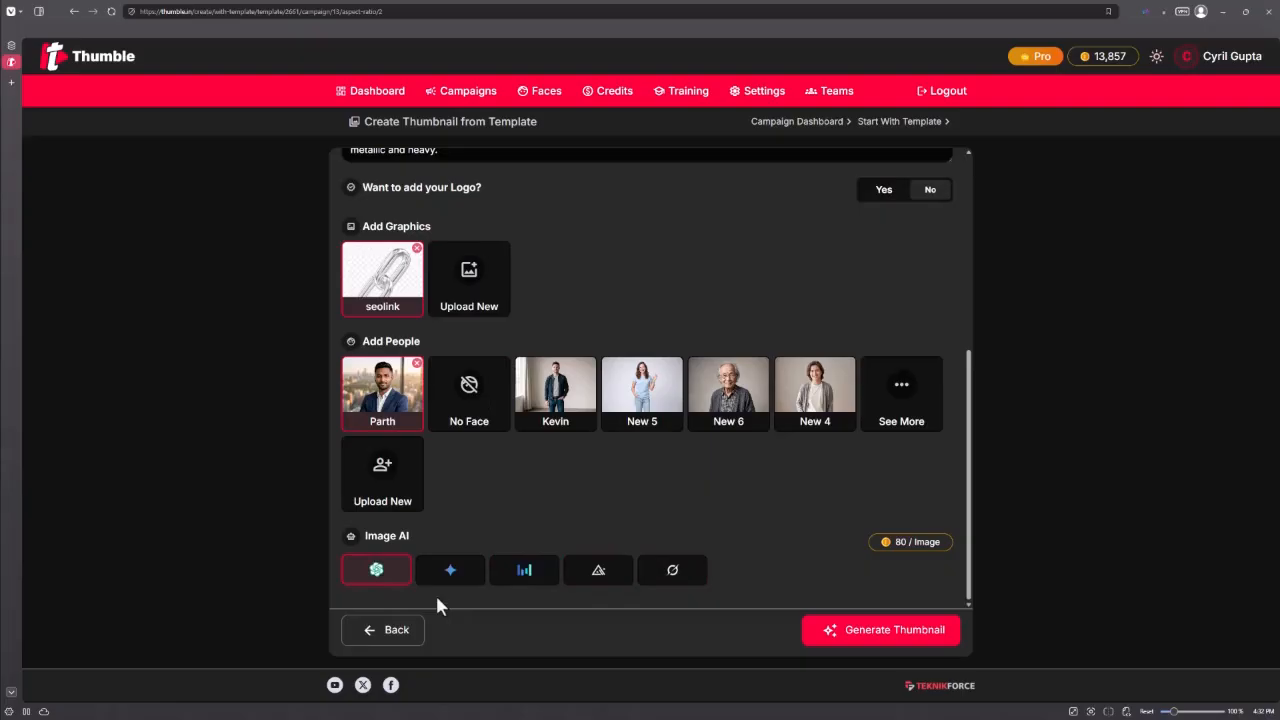
{"action": "left_click", "coordinate": [916, 633]}
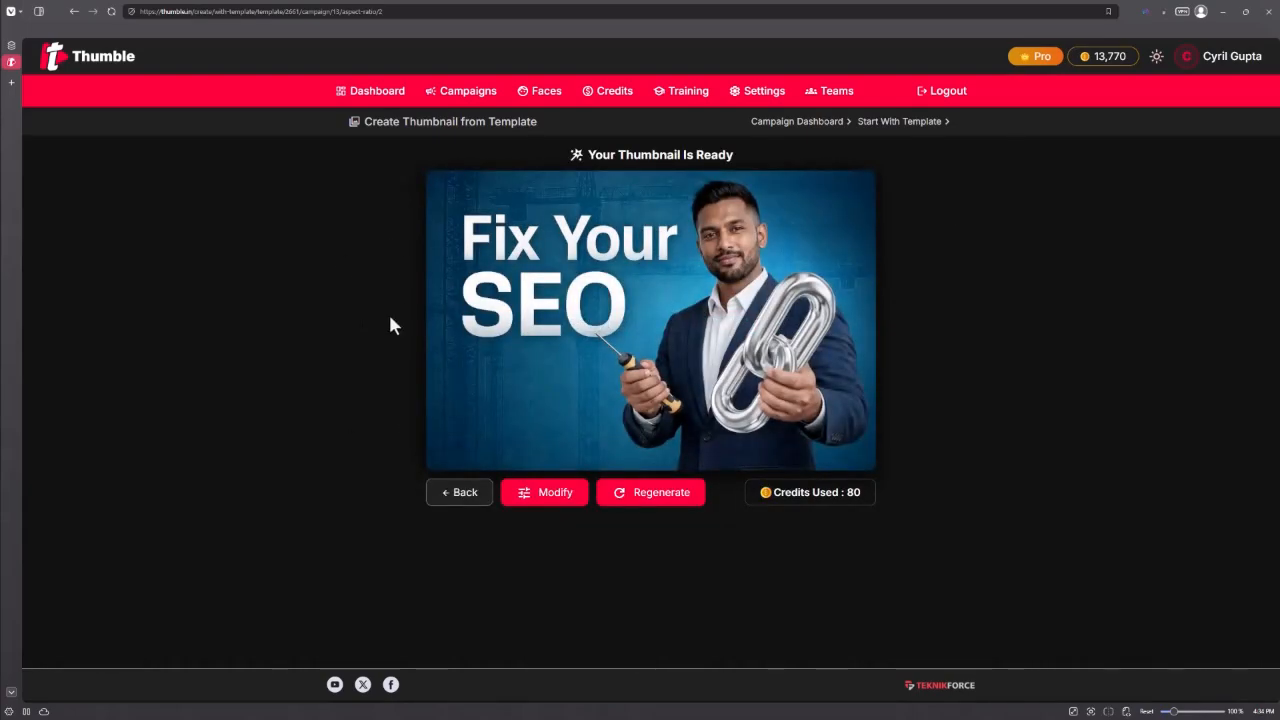
- Modify the generated thumbnail with instructions to change the background color to earthy tones and put a hat on the man
{"action": "mouse_move", "coordinate": [688, 406]}
{"action": "left_click", "coordinate": [566, 492]}
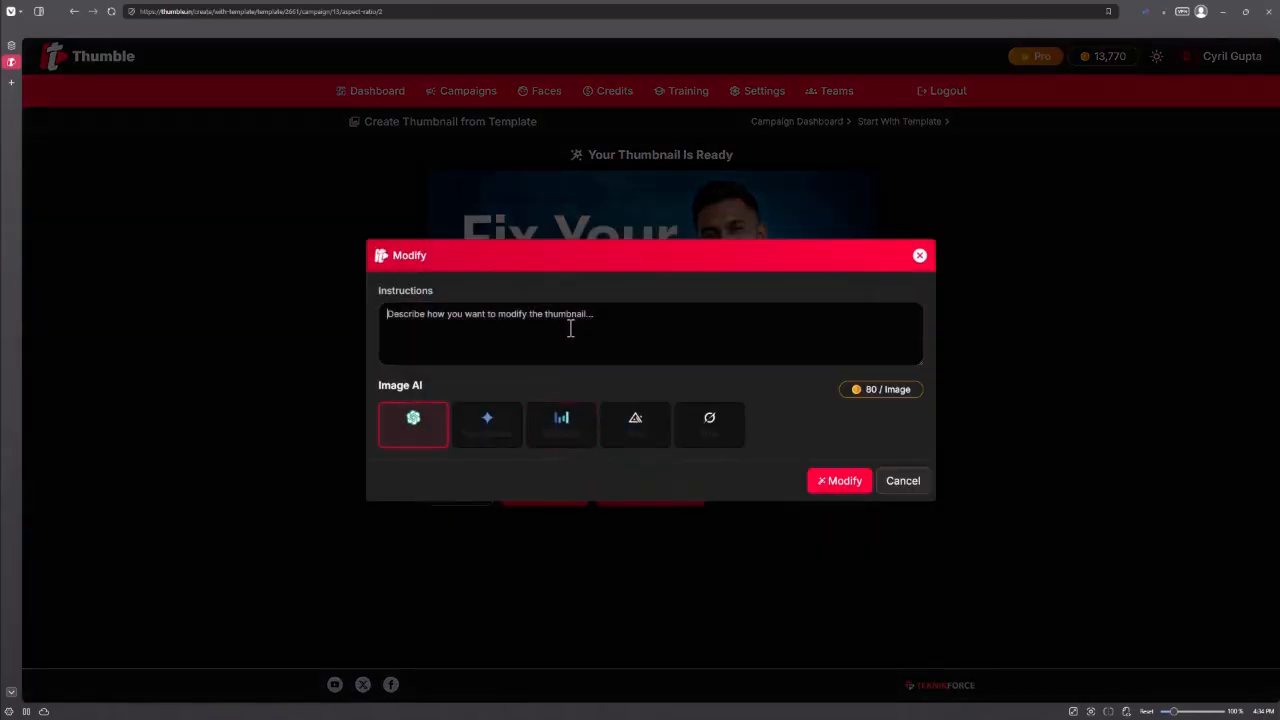
{"action": "type", "text": "c"}
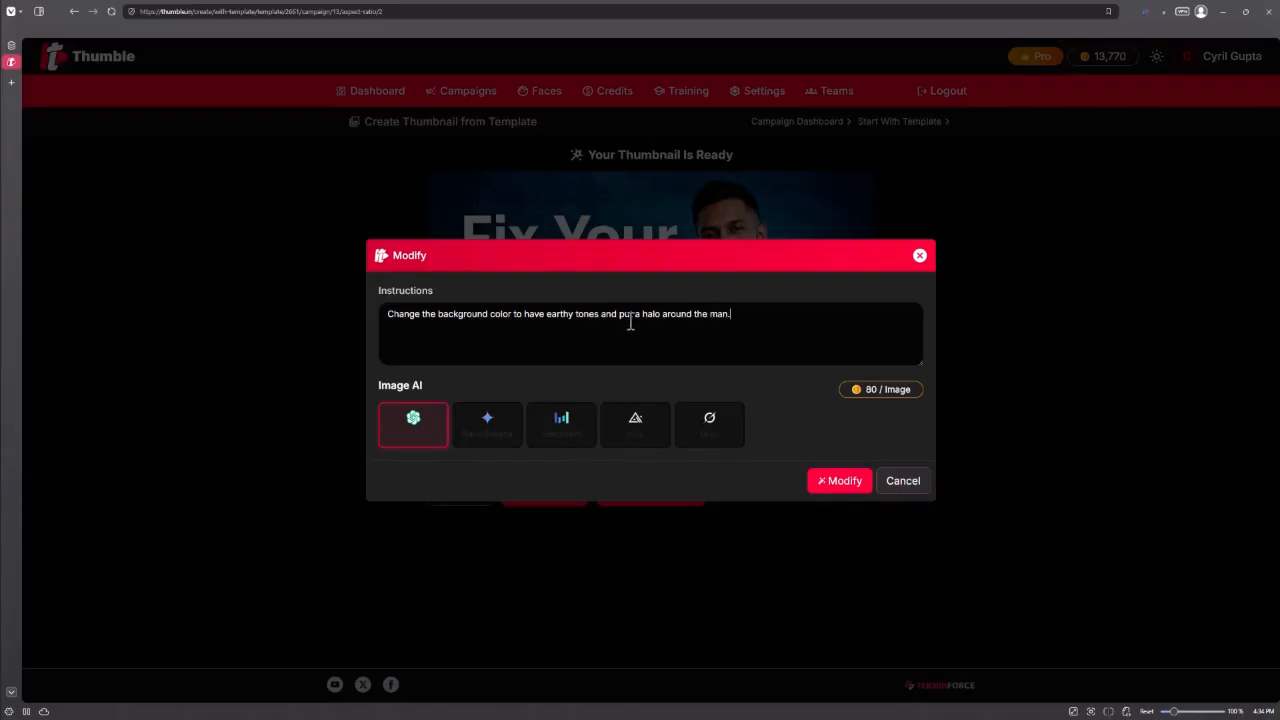
{"action": "left_click_drag", "start_coordinate": [643, 320], "coordinate": [734, 318]}
{"action": "type", "text": "hat"}
{"action": "left_click", "coordinate": [858, 486]}
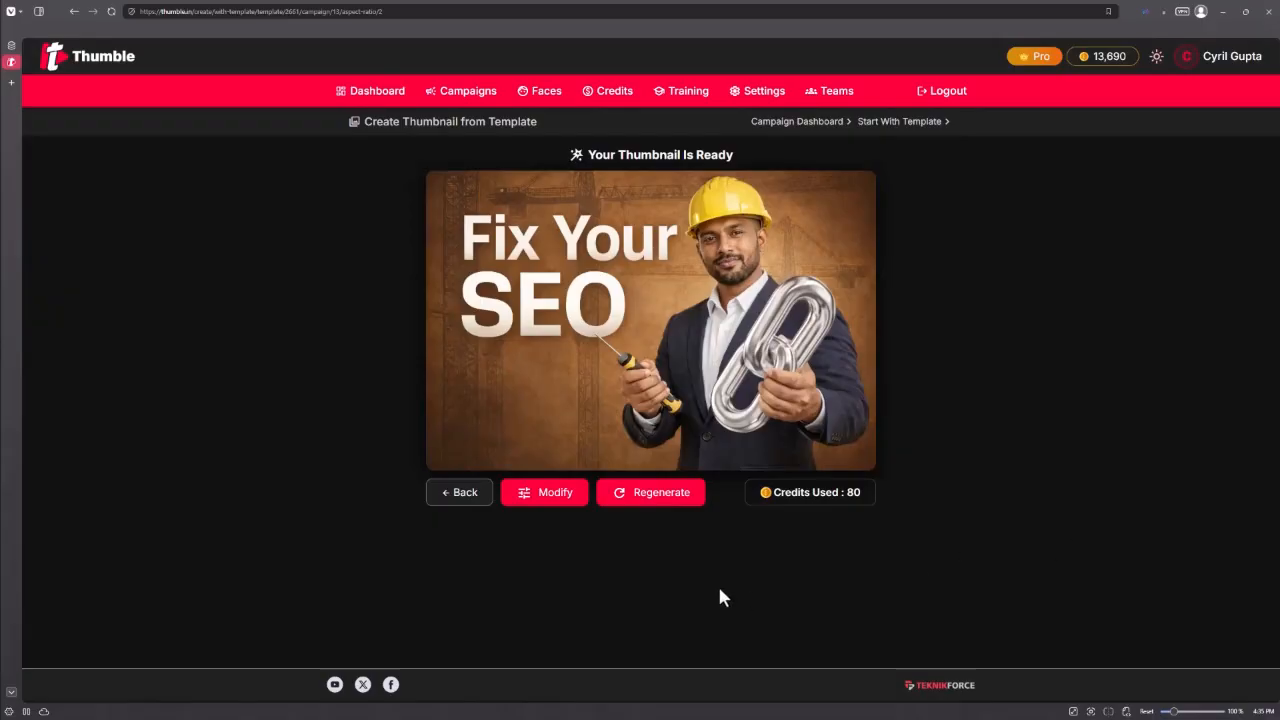
- Download the modified thumbnail image and close the downloads list
{"action": "mouse_move", "coordinate": [691, 337]}
{"action": "left_click", "coordinate": [724, 322]}
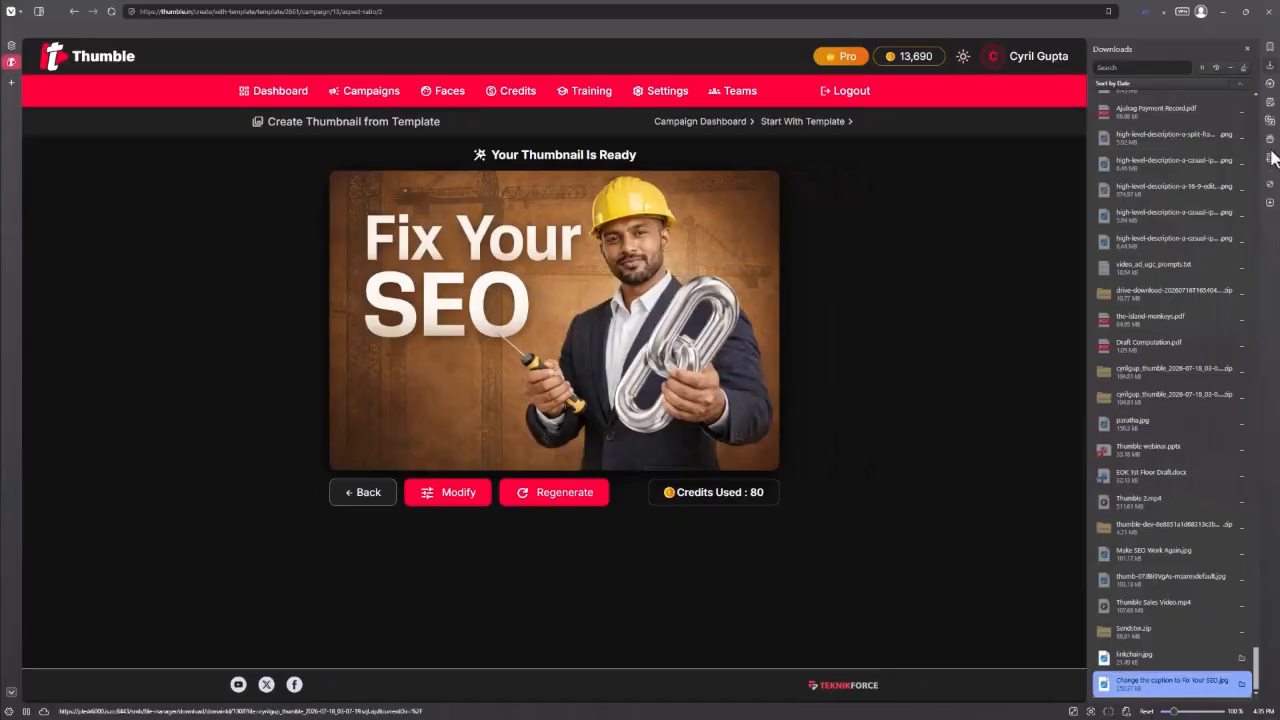
{"action": "left_click", "coordinate": [1247, 48]}
- Regenerate the thumbnail with the preselected image AI and go back to the template gallery
{"action": "mouse_move", "coordinate": [925, 288]}
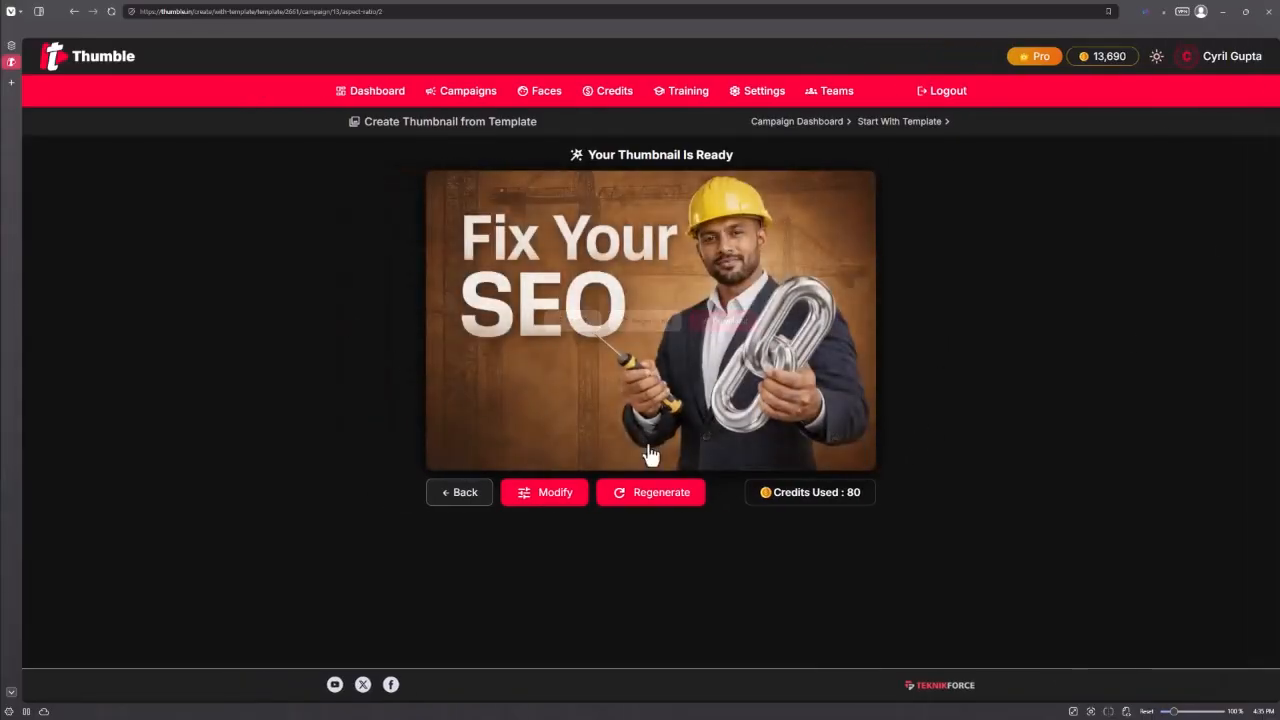
{"action": "left_click", "coordinate": [657, 498]}
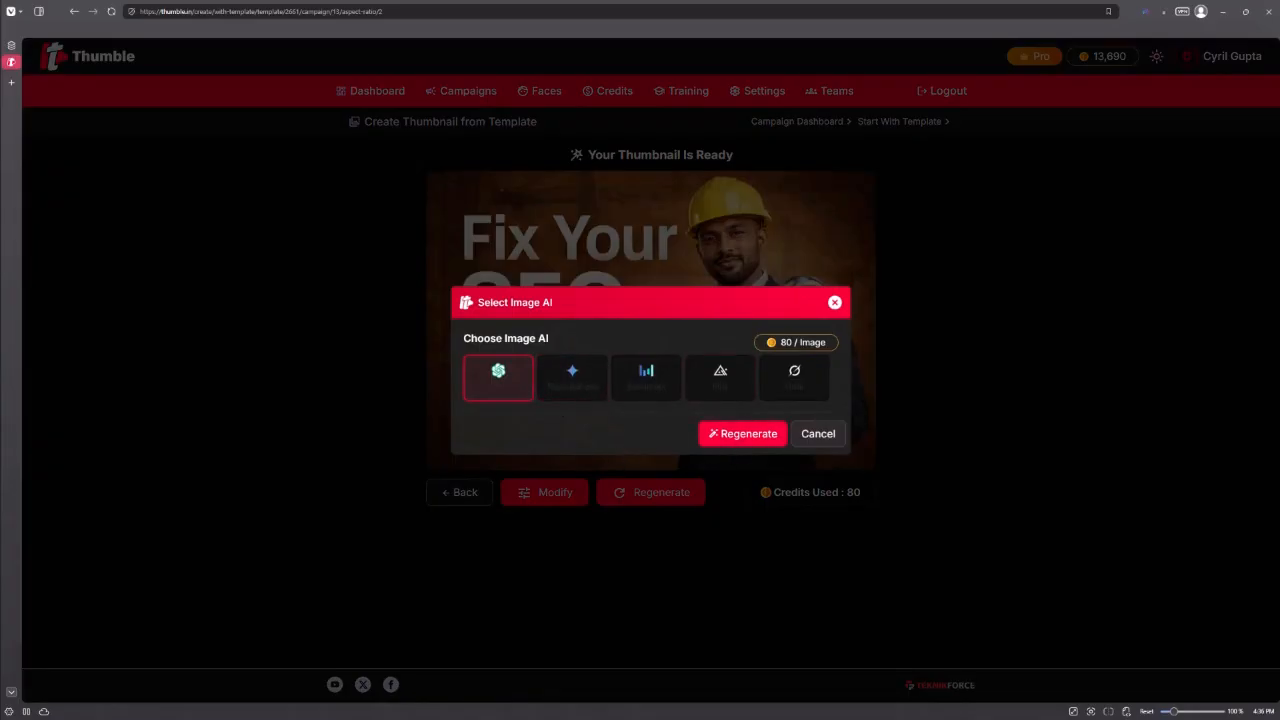
{"action": "left_click", "coordinate": [742, 433]}
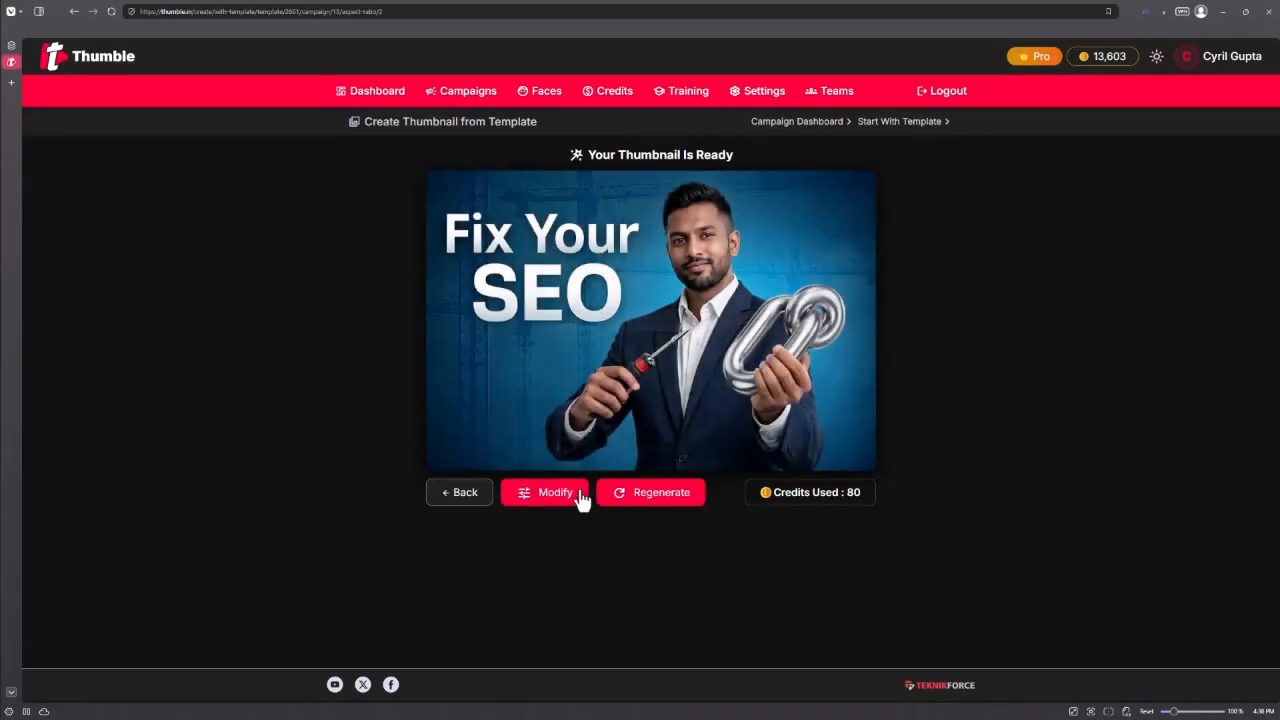
{"action": "left_click", "coordinate": [472, 496]}
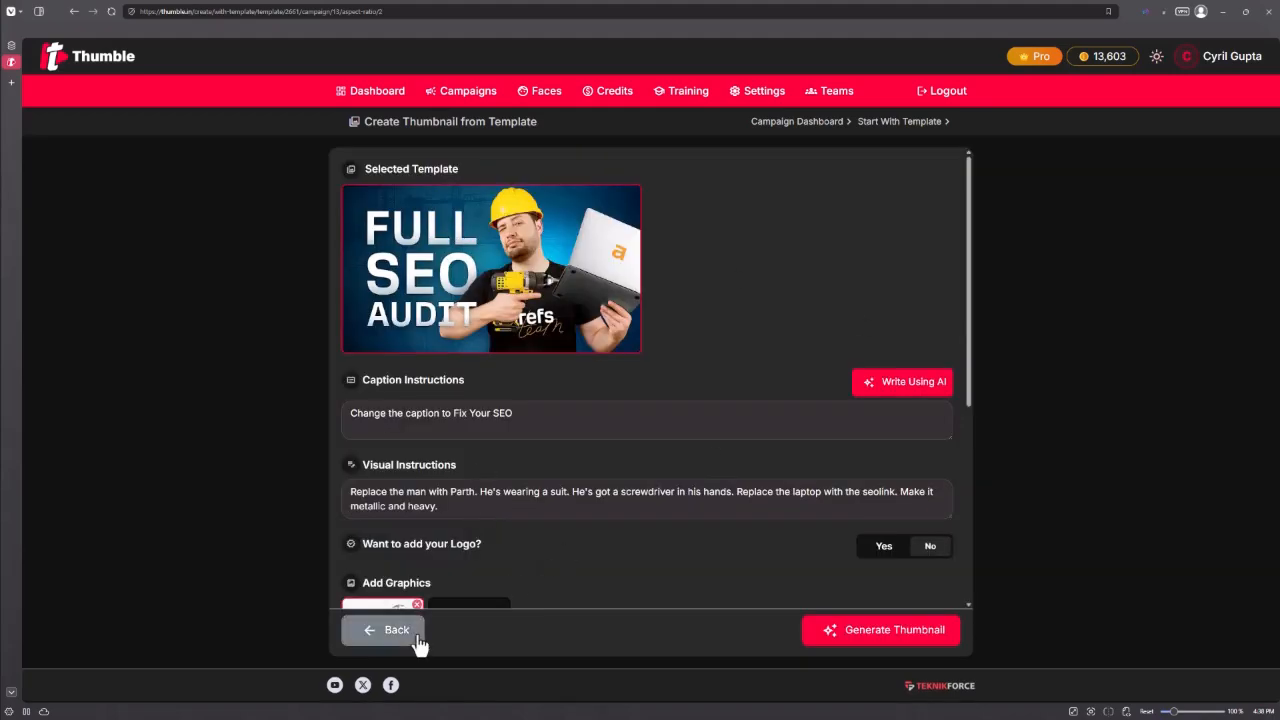
{"action": "left_click", "coordinate": [416, 638]}
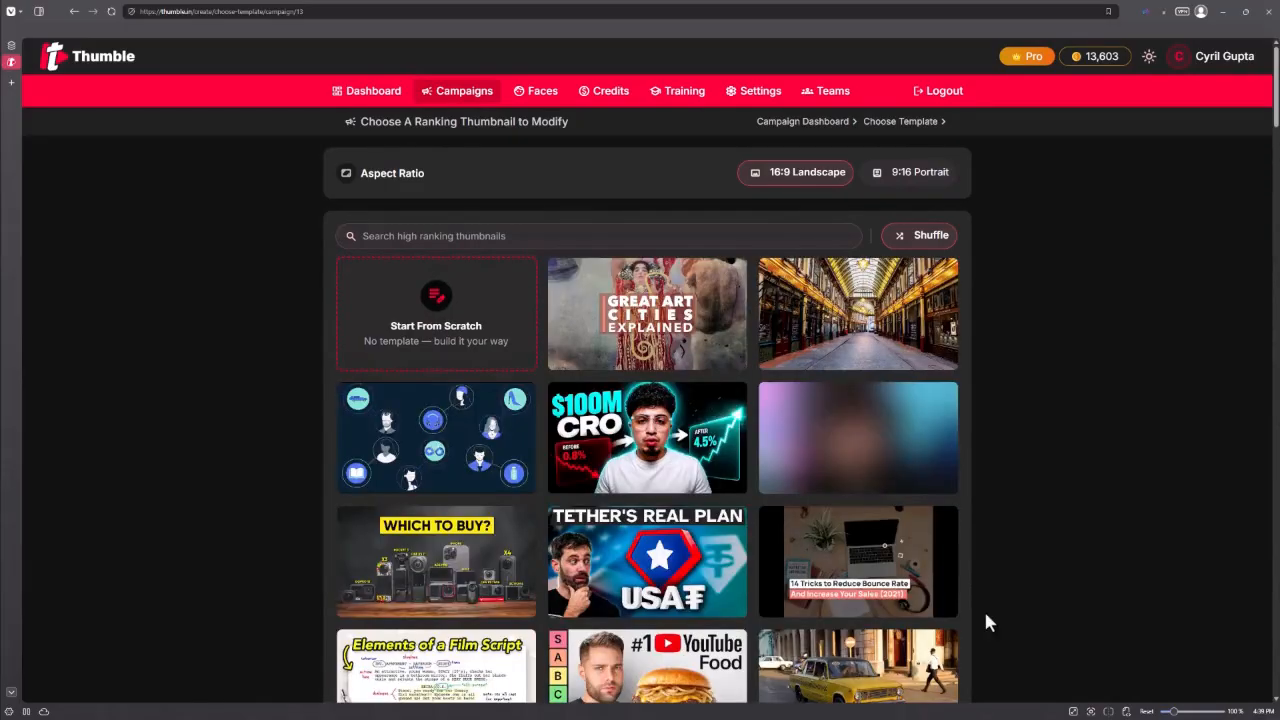
- Browse the high-ranking 16:9 landscape thumbnails in the template gallery for available designs
{"action": "scroll", "coordinate": [889, 503], "scroll_direction": "down", "scroll_amount": 6}
{"action": "scroll", "coordinate": [879, 497], "scroll_direction": "down", "scroll_amount": 1}
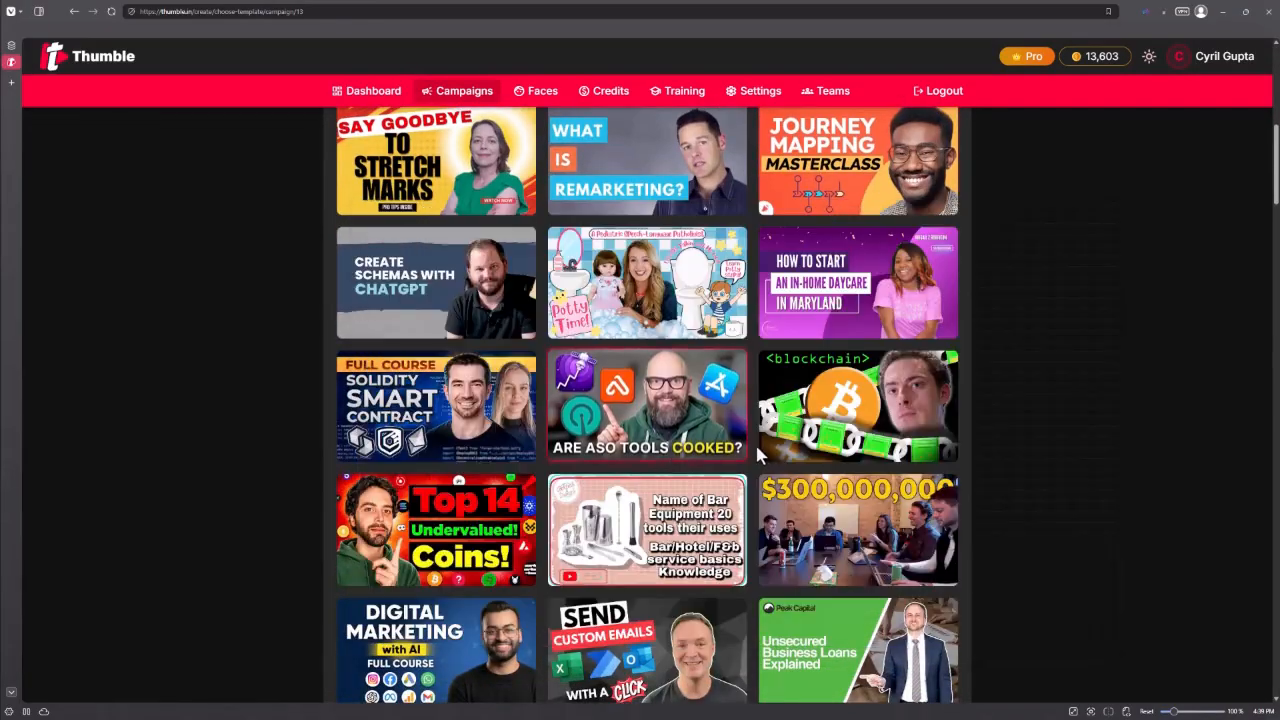
{"action": "scroll", "coordinate": [688, 468], "scroll_direction": "up", "scroll_amount": 2}
{"action": "scroll", "coordinate": [1159, 318], "scroll_direction": "down", "scroll_amount": 6}
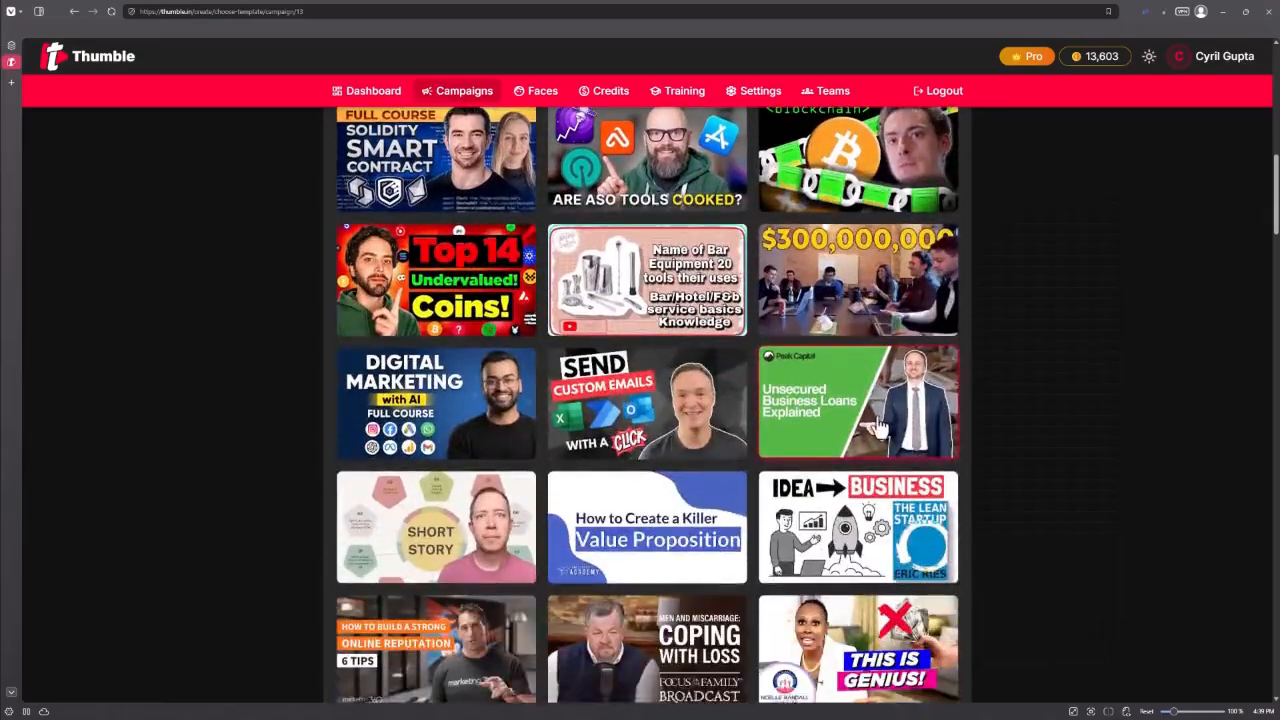
{"action": "scroll", "coordinate": [743, 394], "scroll_direction": "down", "scroll_amount": 1}
{"action": "scroll", "coordinate": [646, 409], "scroll_direction": "down", "scroll_amount": 1}
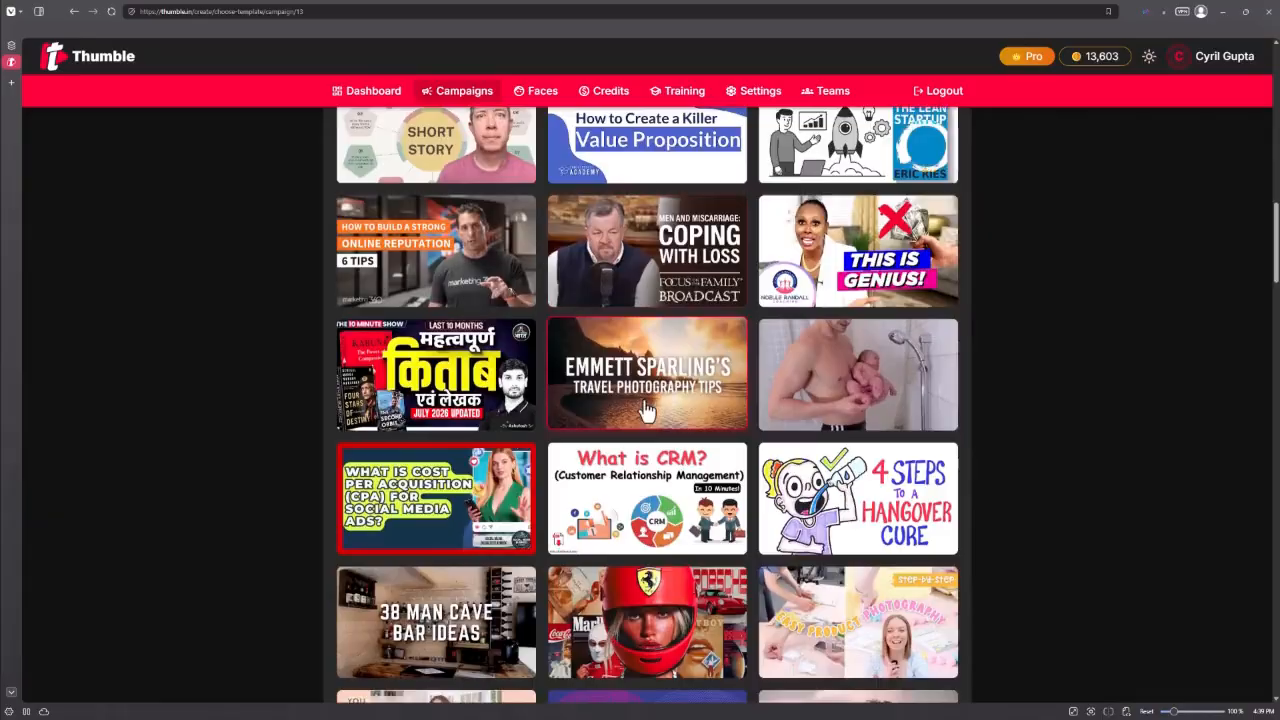
{"action": "scroll", "coordinate": [646, 409], "scroll_direction": "up", "scroll_amount": 1}
{"action": "scroll", "coordinate": [1159, 636], "scroll_direction": "up", "scroll_amount": 15}
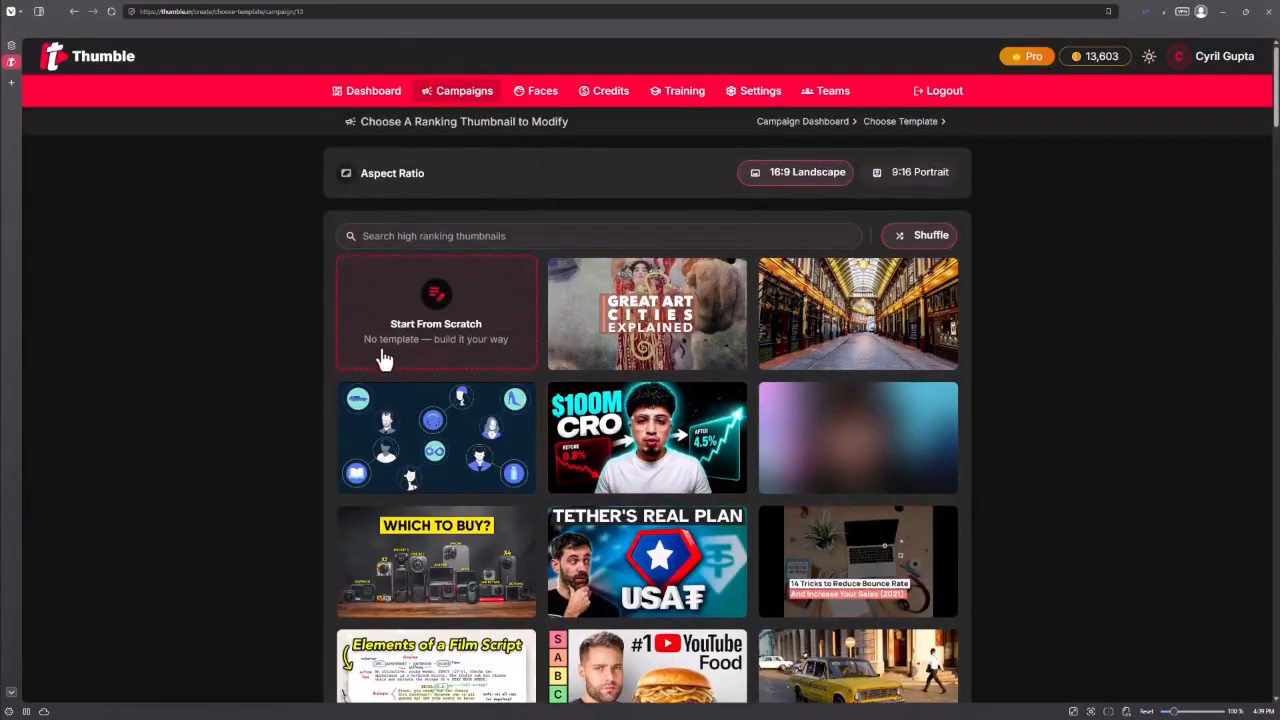
- Start a thumbnail from scratch with the caption instructions 'Show in bold letter "Fix Your" and below that show in 3x bigger cursive font - "SEO"'
{"action": "left_click", "coordinate": [440, 356]}
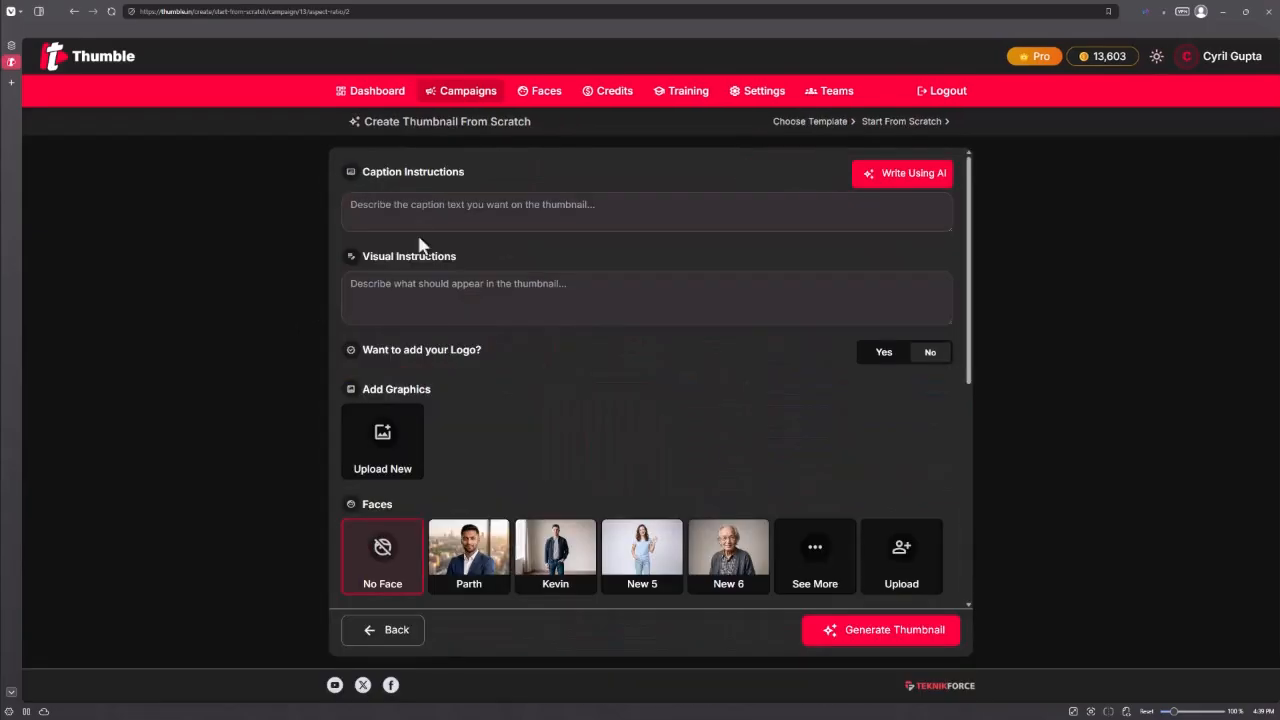
{"action": "left_click", "coordinate": [437, 208]}
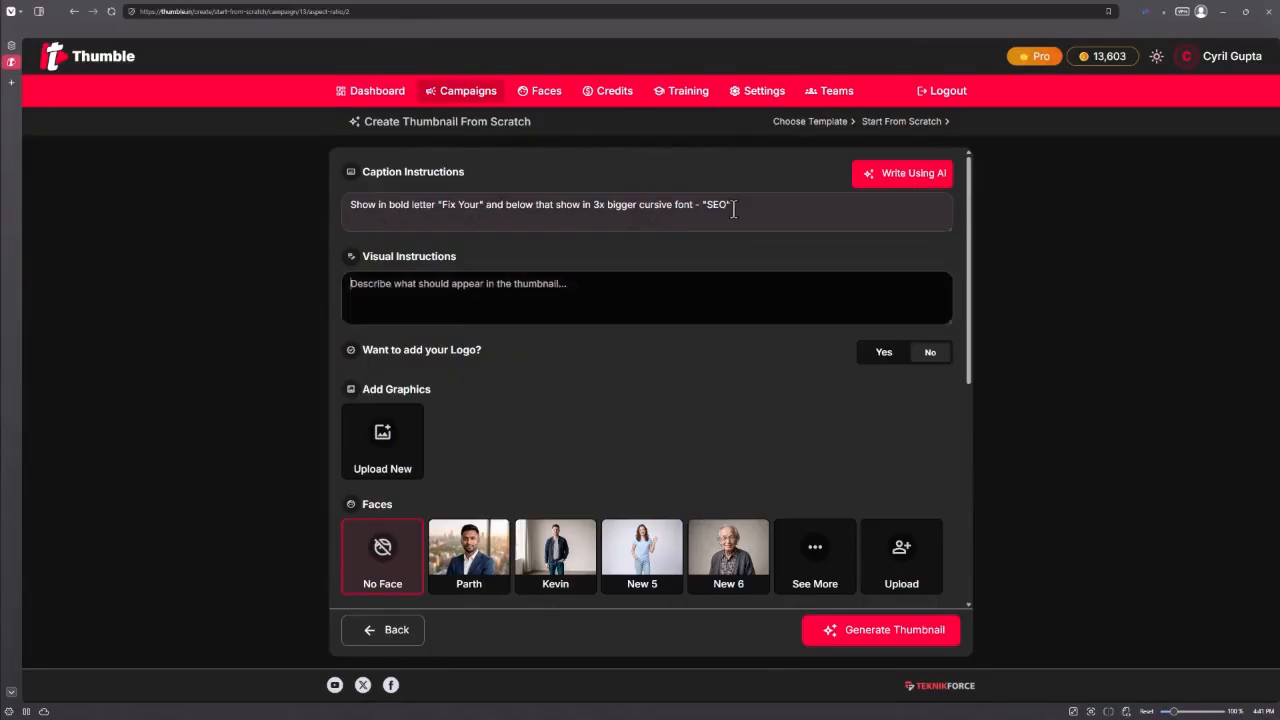
- Enter visual instructions for a faded brown construction workshop, the man in hard hat and blue overalls with screwdriver and big rusty metallic seolink, text to his right
{"action": "left_click", "coordinate": [537, 318]}
{"action": "type", "text": "A brown construction workshop themed background which is a bit faded. In the foreground parth is wearing a hard hat and blue overalls. He's got a screwdriver in his hands and also is holding the seolink. The SEOlink i big, metallic and rusty. The text is displayed to his right."}
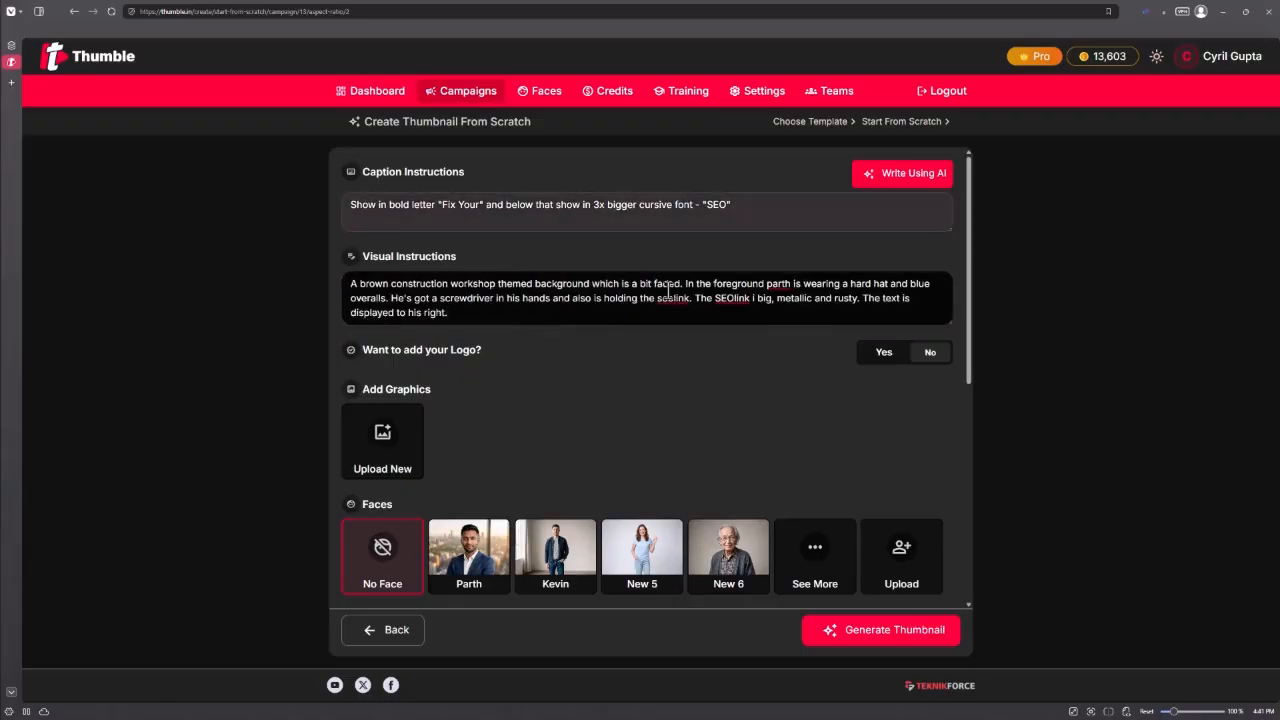
- Select the face of the man in the navy suit and upload linkchain.jpg as a graphic titled "seolink"
{"action": "left_click", "coordinate": [490, 525]}
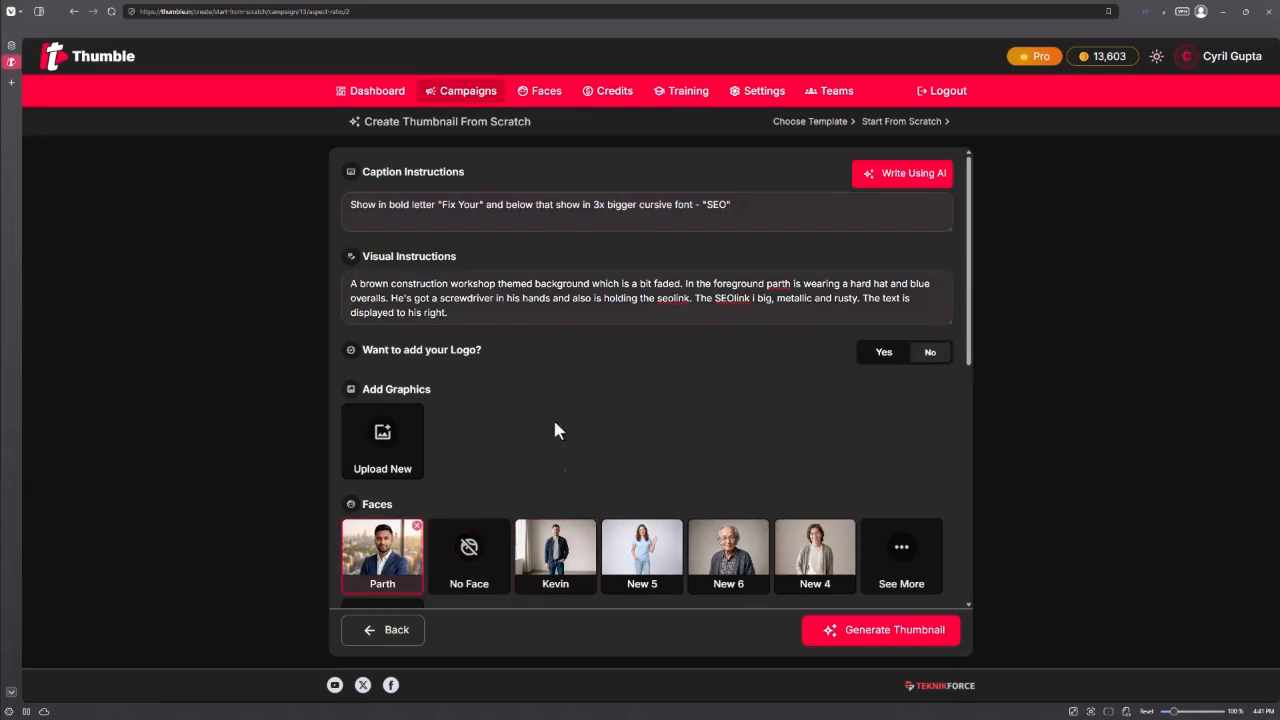
{"action": "scroll", "coordinate": [620, 400], "scroll_direction": "down", "scroll_amount": 1}
{"action": "scroll", "coordinate": [689, 363], "scroll_direction": "up", "scroll_amount": 1}
{"action": "left_click", "coordinate": [368, 470]}
{"action": "left_click", "coordinate": [501, 340]}
{"action": "type", "text": "seo"}
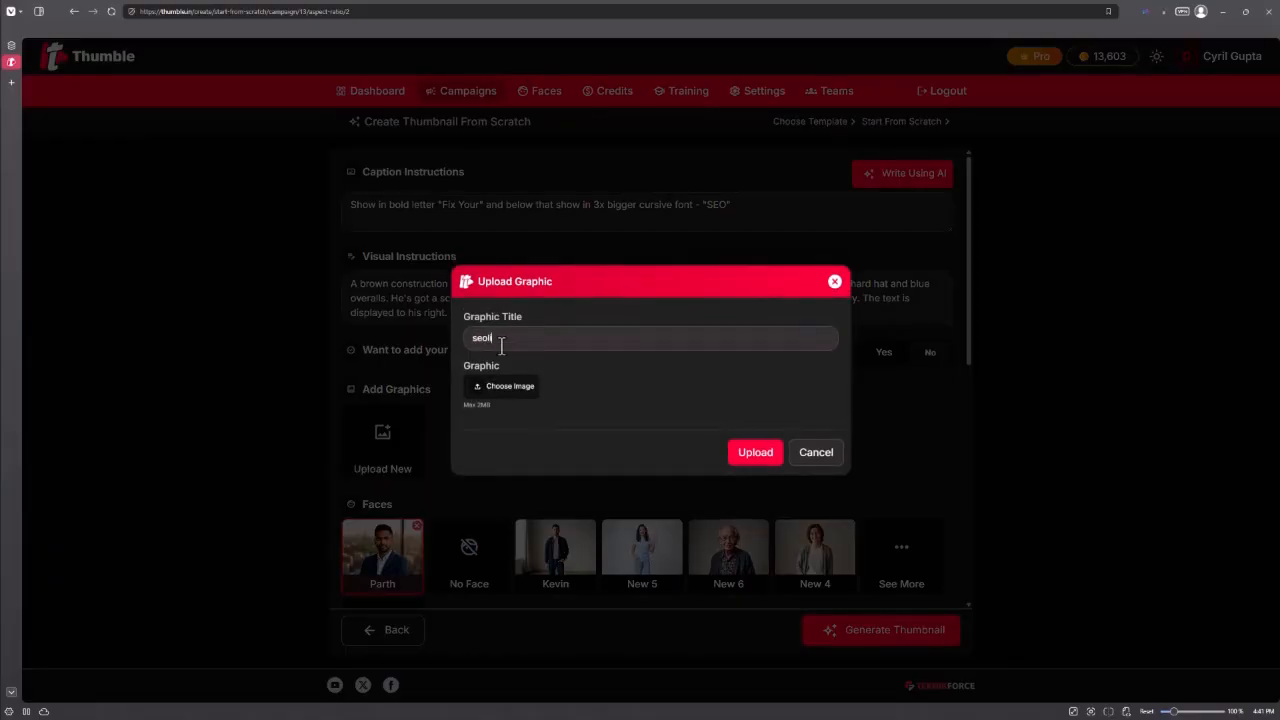
{"action": "type", "text": "link"}
{"action": "left_click", "coordinate": [505, 392]}
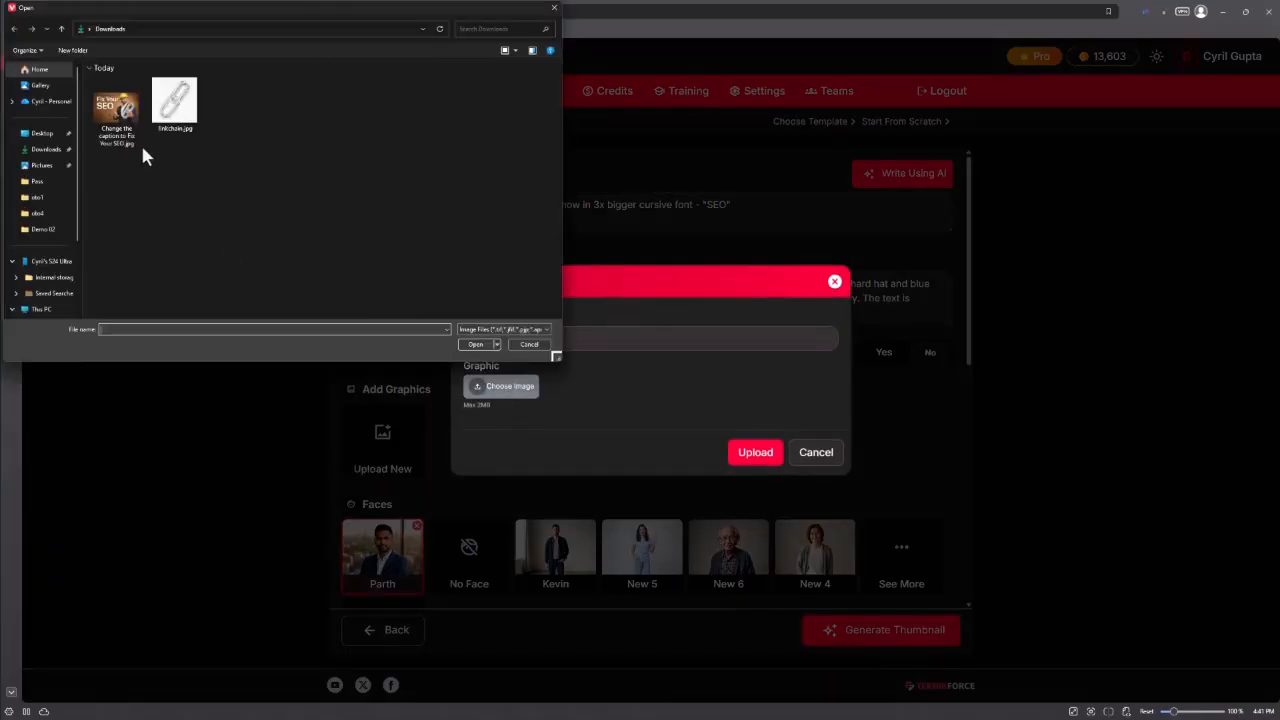
{"action": "double_click", "coordinate": [176, 105]}
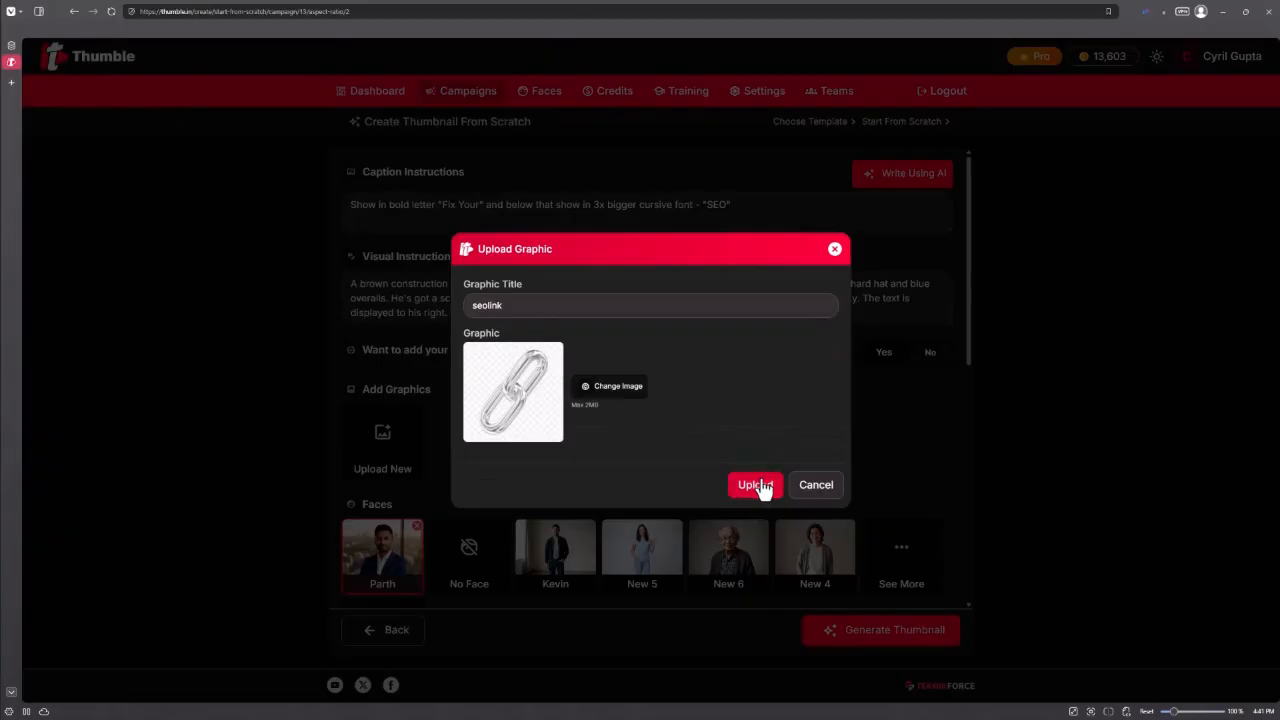
{"action": "left_click", "coordinate": [758, 485]}
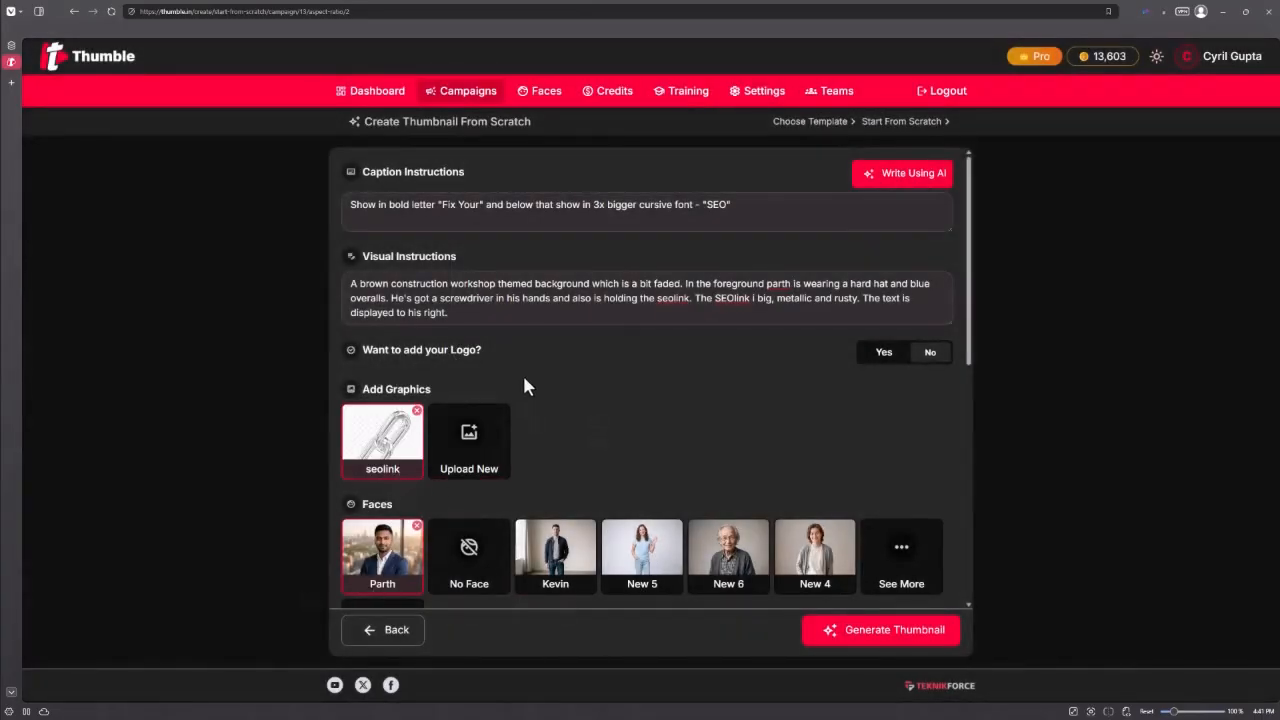
- Correct the visual instructions so the SEOlink "is big" and the text placement refers to the first man by name instead of "his"
{"action": "left_click", "coordinate": [758, 302]}
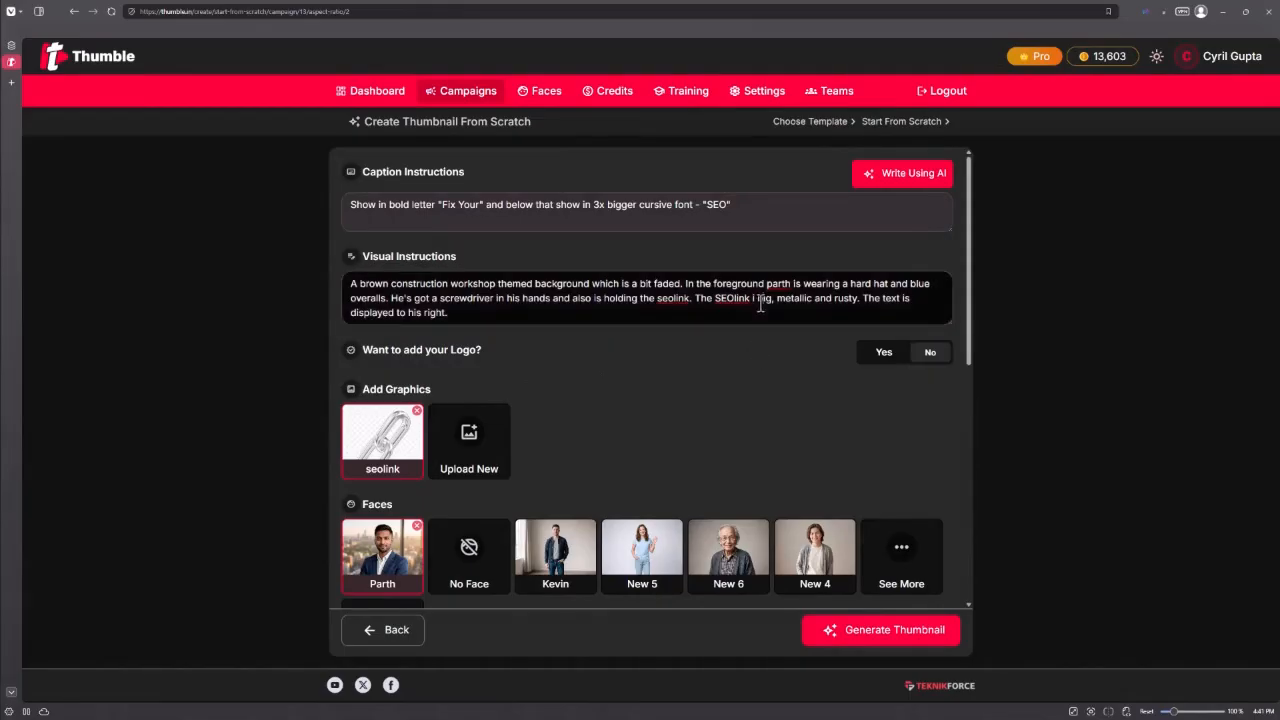
{"action": "type", "text": "s"}
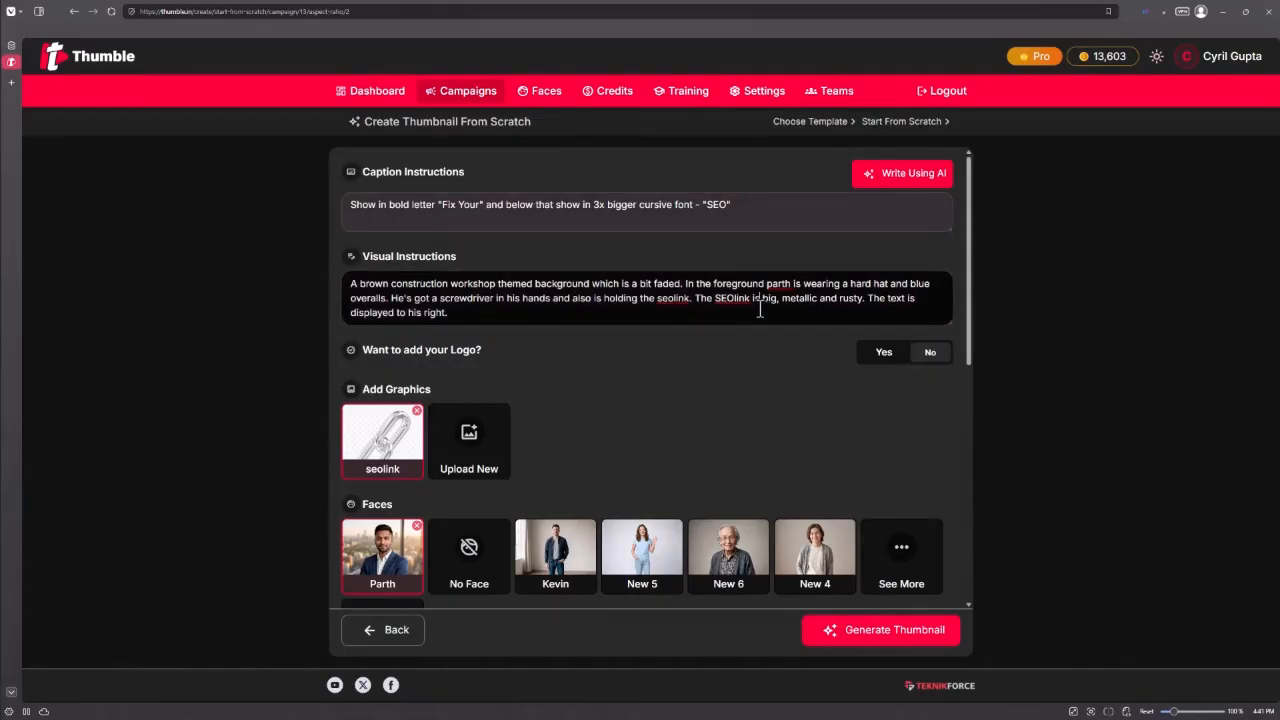
{"action": "left_click", "coordinate": [446, 318]}
{"action": "type", "text": "."}
{"action": "key", "text": "BackSpace"}
{"action": "type", "text": "parth's"}
- Add the face of the standing man in the dark jacket and describe his head as visible near the left bottom end, looking shocked
{"action": "left_click", "coordinate": [555, 550]}
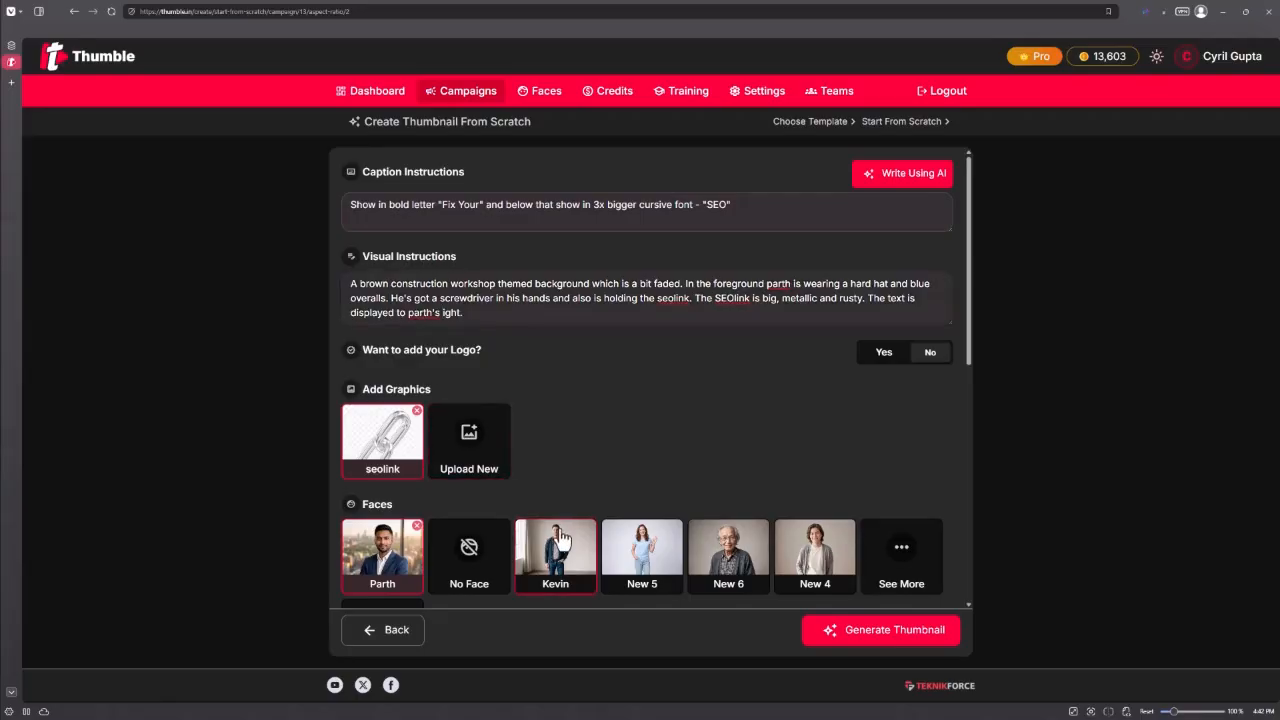
{"action": "left_click", "coordinate": [540, 312]}
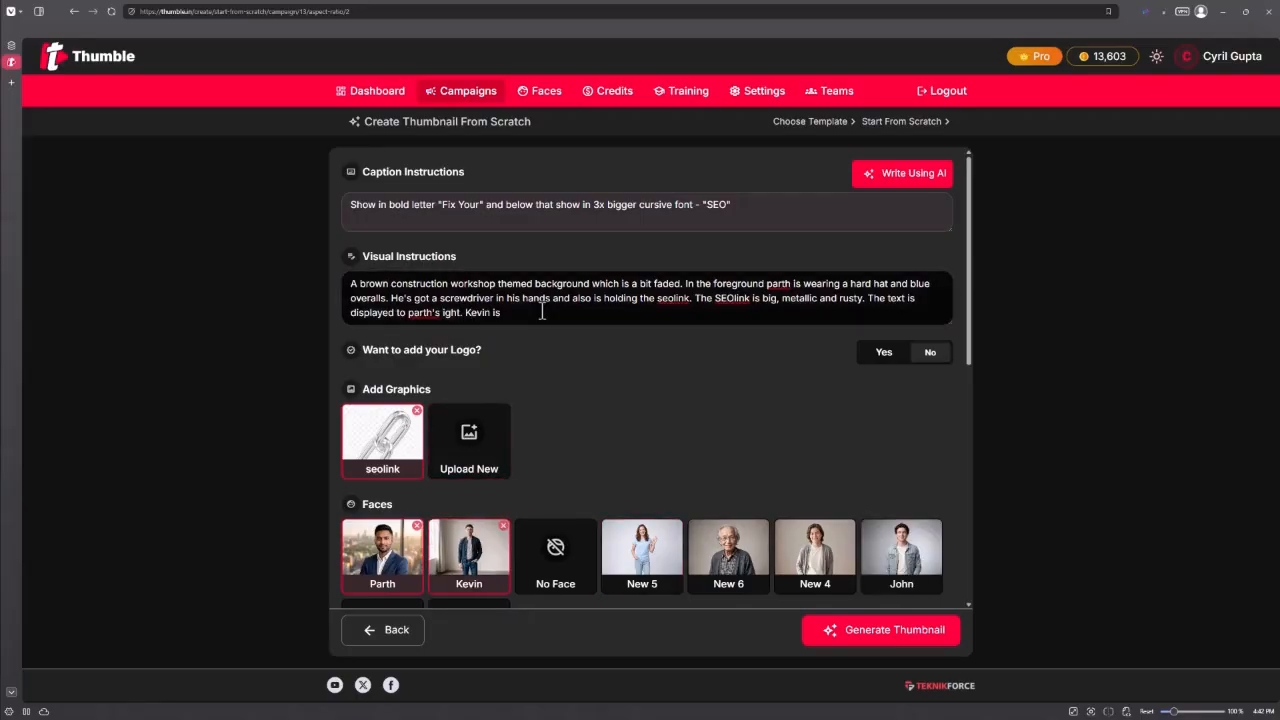
{"action": "key", "text": "BackSpace"}
{"action": "key", "text": "BackSpace"}
{"action": "key", "text": "BackSpace"}
{"action": "key", "text": "BackSpace"}
{"action": "key", "text": "BackSpace"}
{"action": "key", "text": "BackSpace"}
{"action": "key", "text": "BackSpace"}
{"action": "key", "text": "BackSpace"}
{"action": "key", "text": "BackSpace"}
{"action": "key", "text": "BackSpace"}
{"action": "key", "text": "BackSpace"}
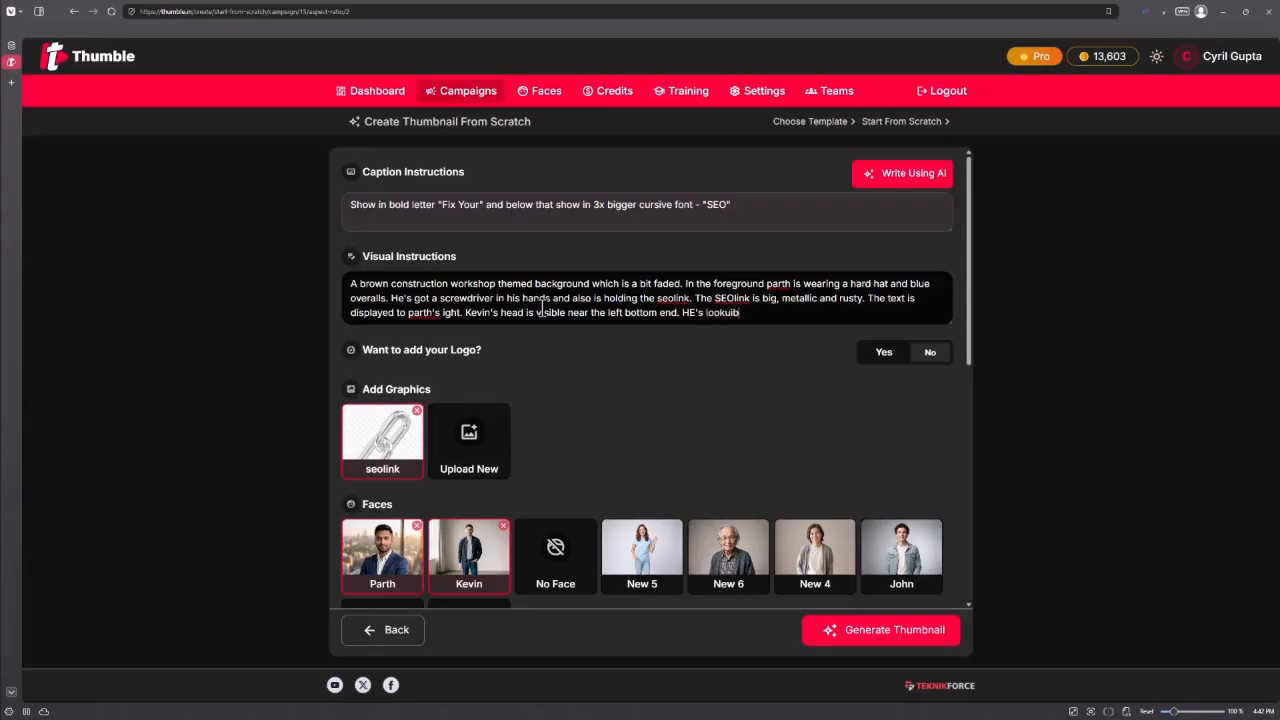
{"action": "type", "text": "g shocked."}
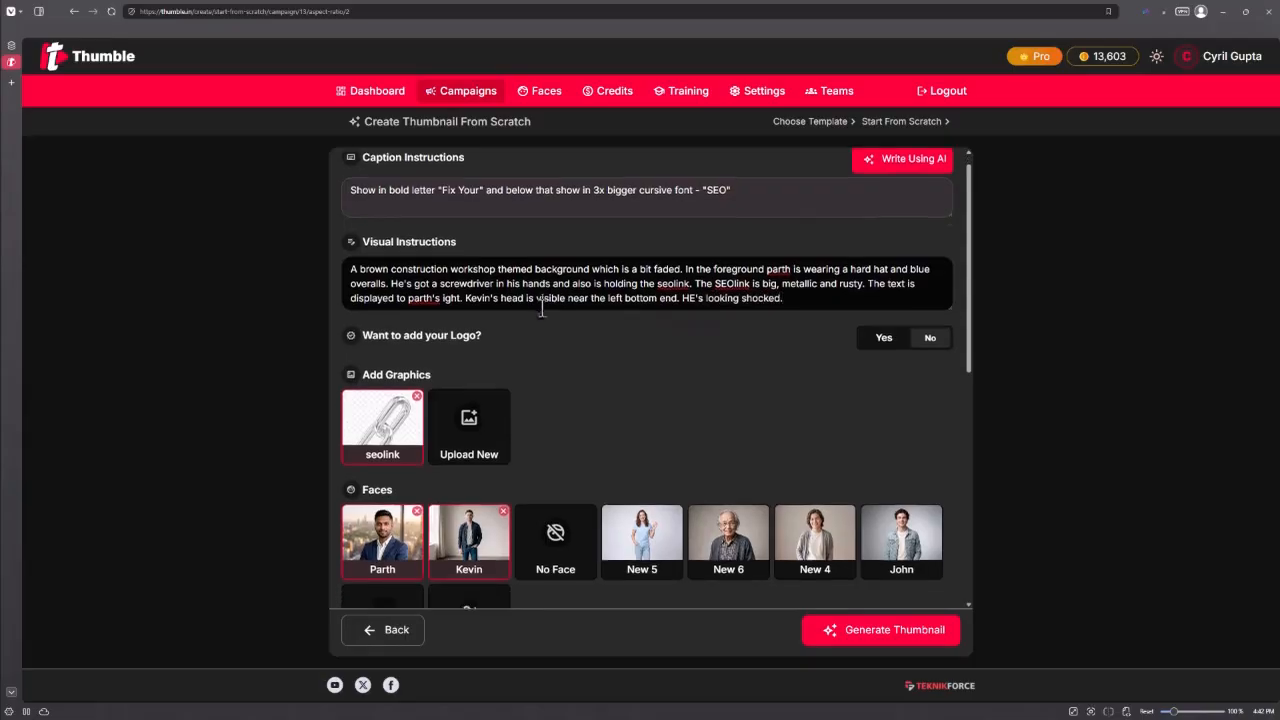
- Review the image AI and thumbnail style options, keep the Realistic style, and generate the thumbnail
{"action": "scroll", "coordinate": [541, 310], "scroll_direction": "down", "scroll_amount": 5}
{"action": "scroll", "coordinate": [541, 357], "scroll_direction": "down", "scroll_amount": 2}
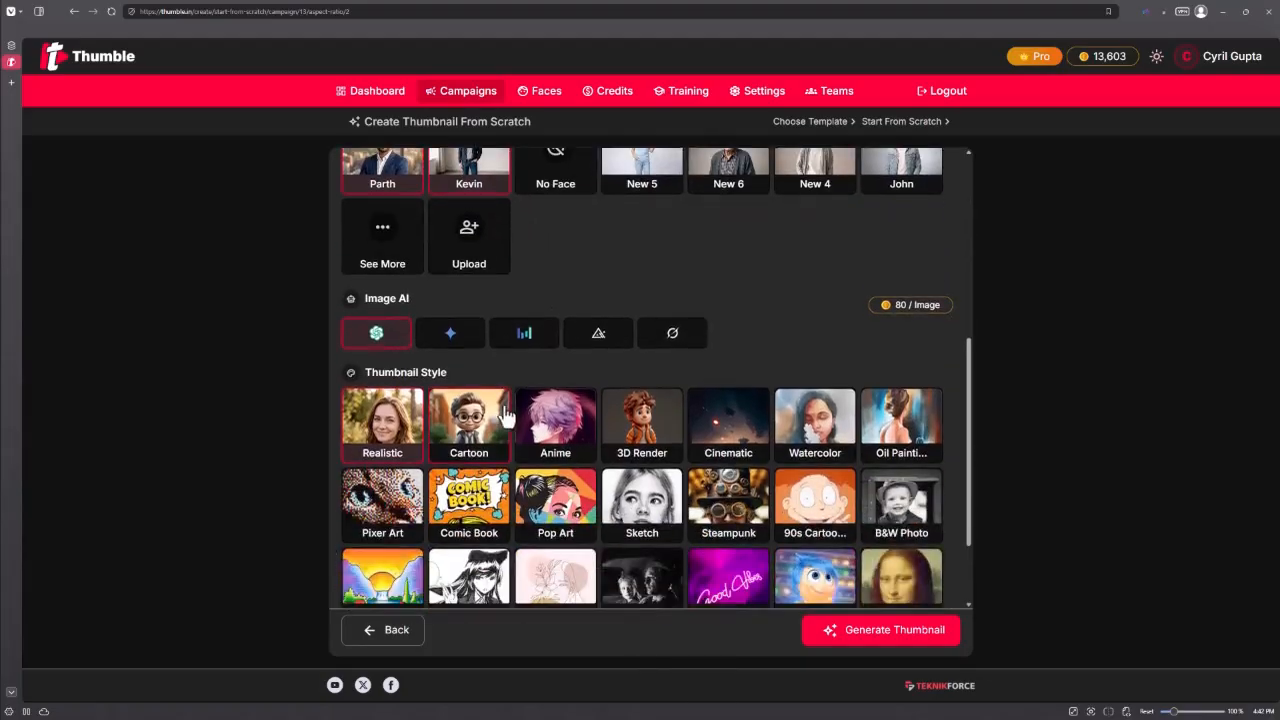
{"action": "scroll", "coordinate": [552, 385], "scroll_direction": "down", "scroll_amount": 1}
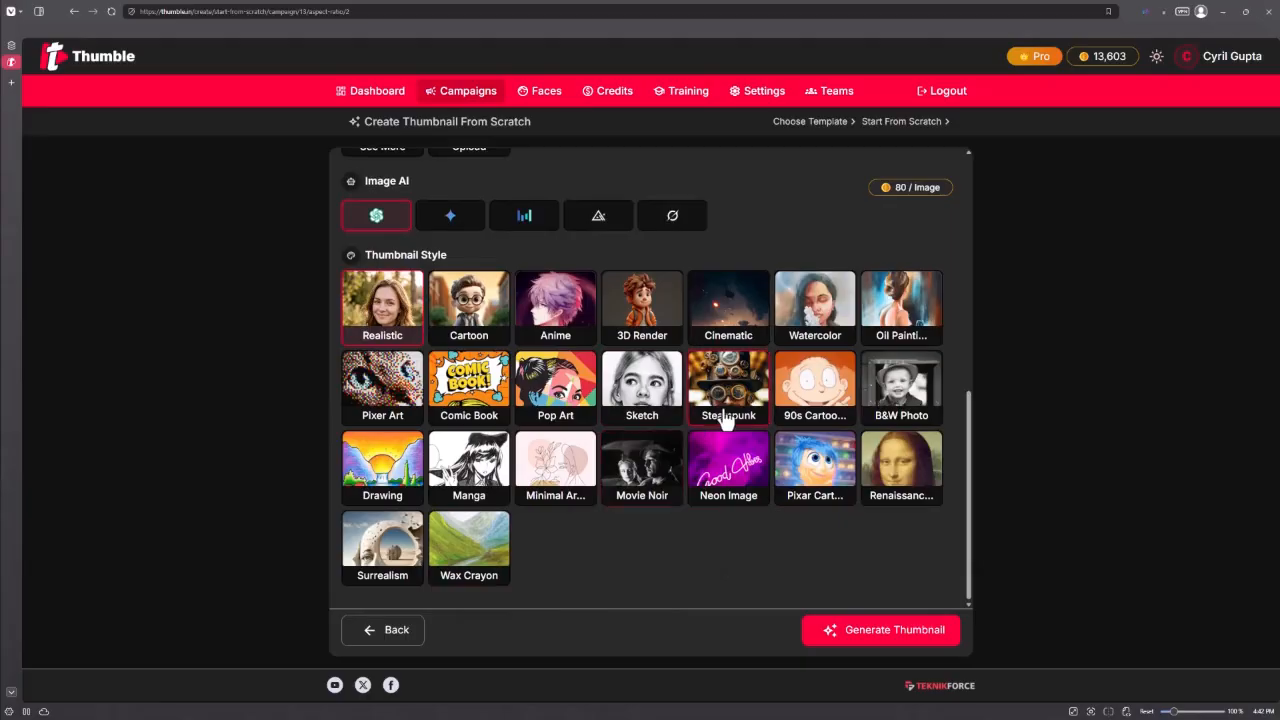
{"action": "scroll", "coordinate": [490, 268], "scroll_direction": "up", "scroll_amount": 3}
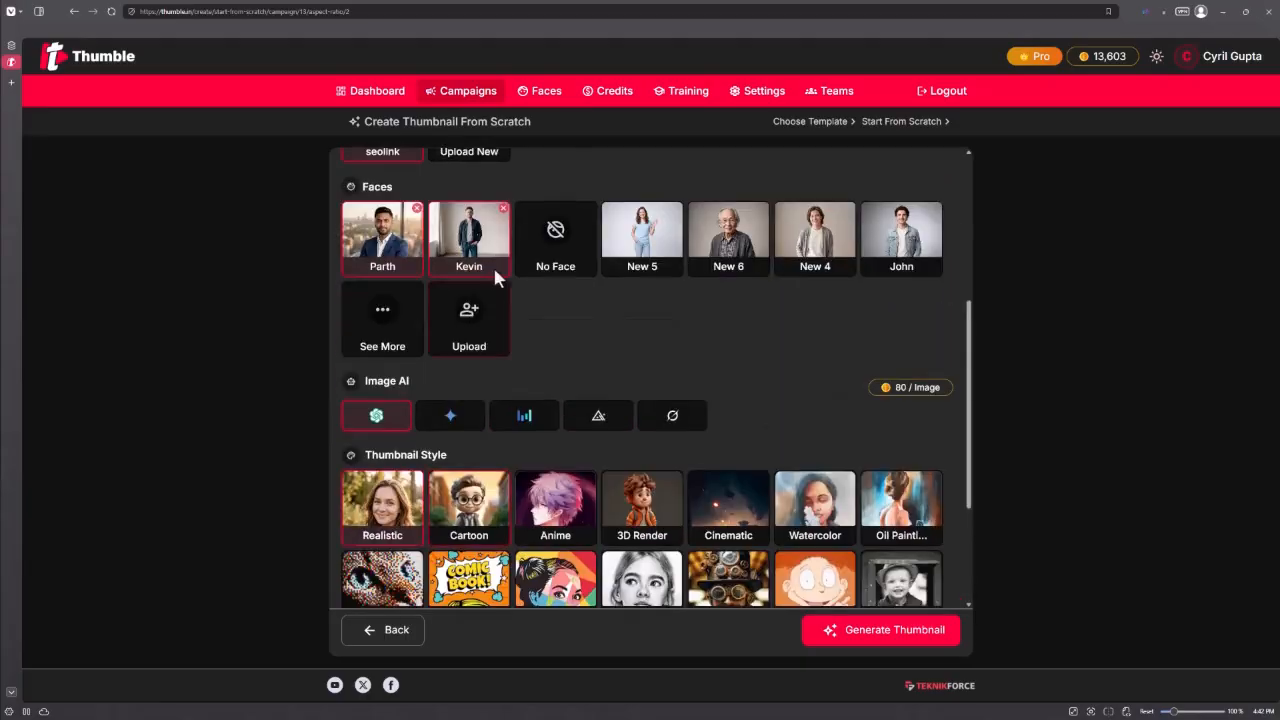
{"action": "scroll", "coordinate": [480, 286], "scroll_direction": "down", "scroll_amount": 2}
{"action": "scroll", "coordinate": [478, 297], "scroll_direction": "up", "scroll_amount": 1}
{"action": "scroll", "coordinate": [480, 304], "scroll_direction": "down", "scroll_amount": 1}
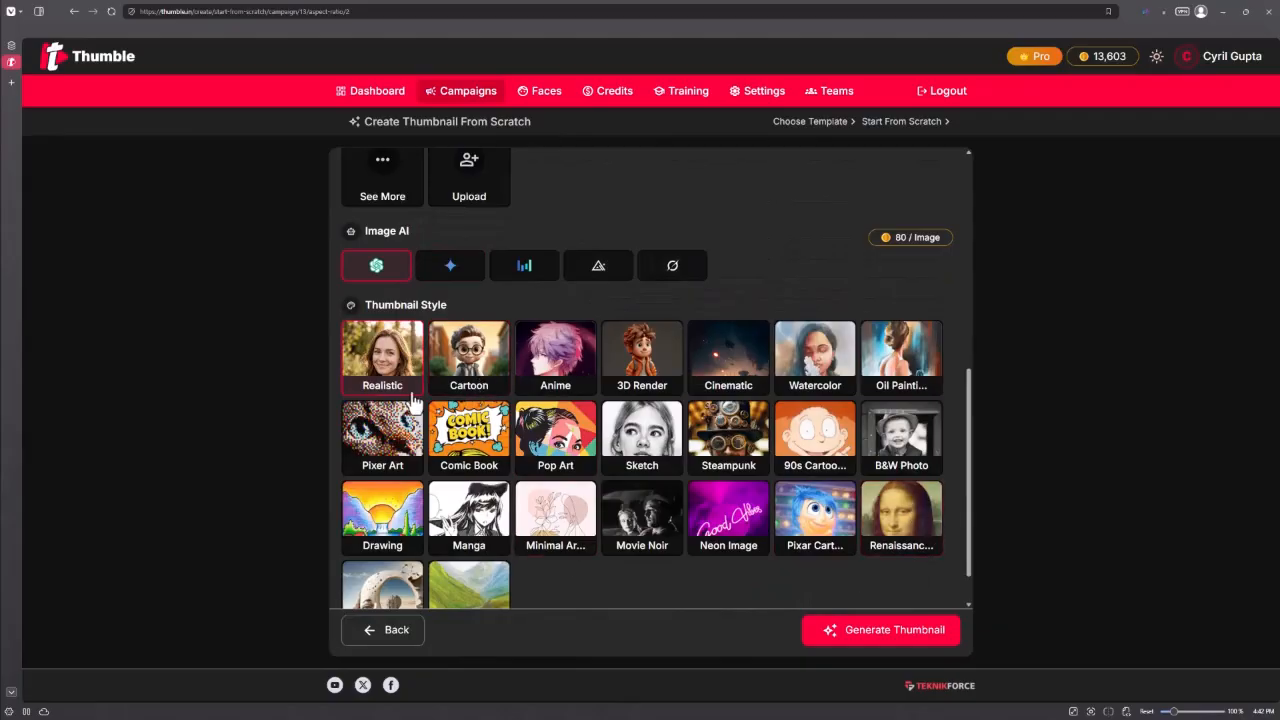
{"action": "scroll", "coordinate": [440, 395], "scroll_direction": "down", "scroll_amount": 1}
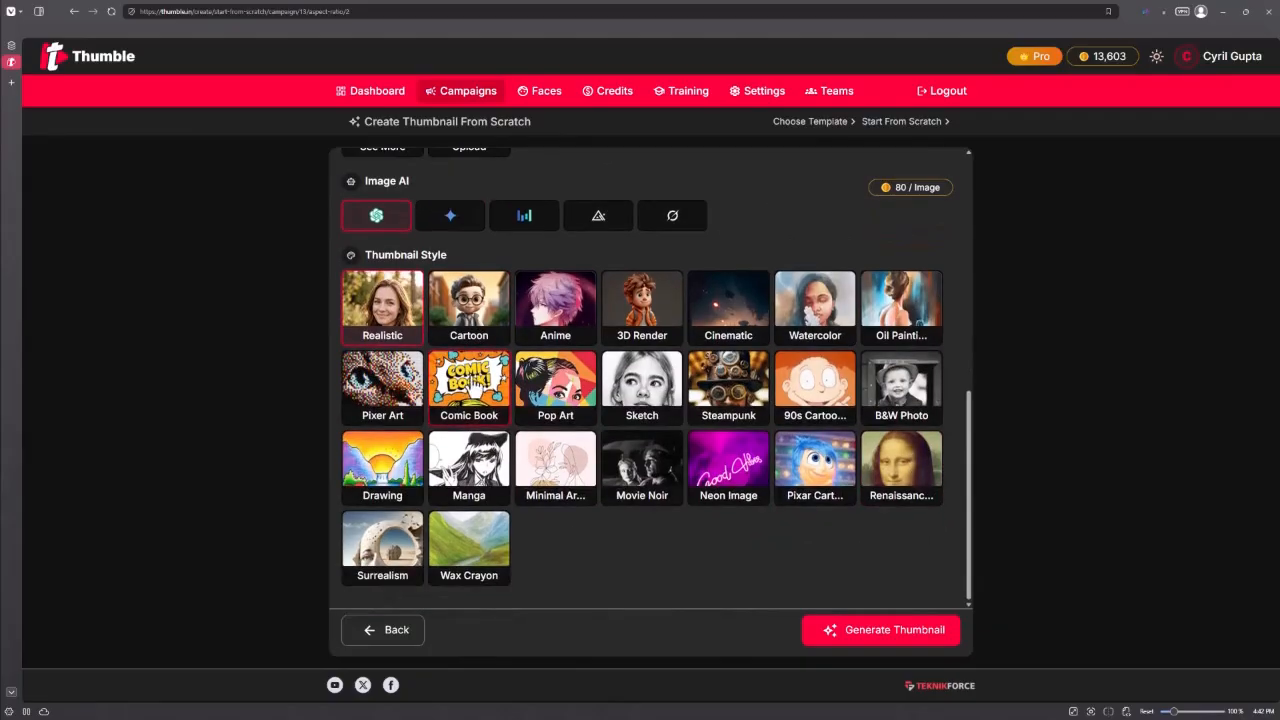
{"action": "left_click", "coordinate": [882, 641]}
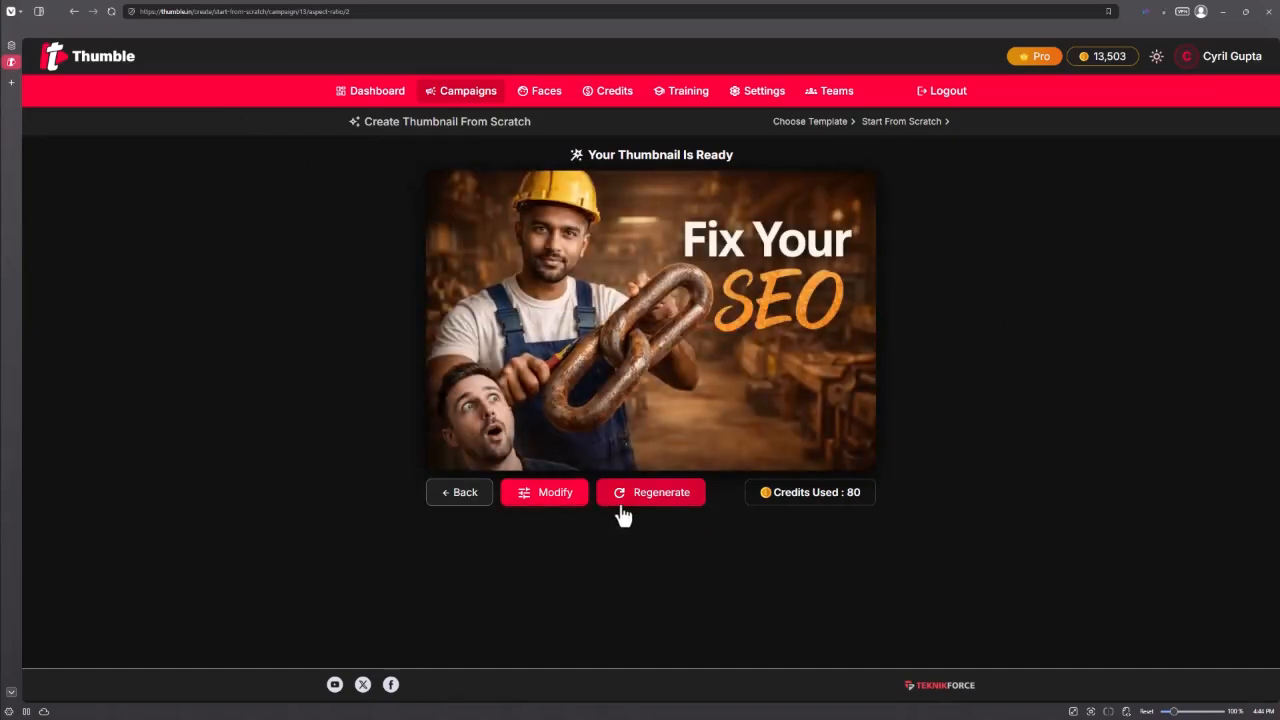
{"action": "mouse_move", "coordinate": [725, 342]}
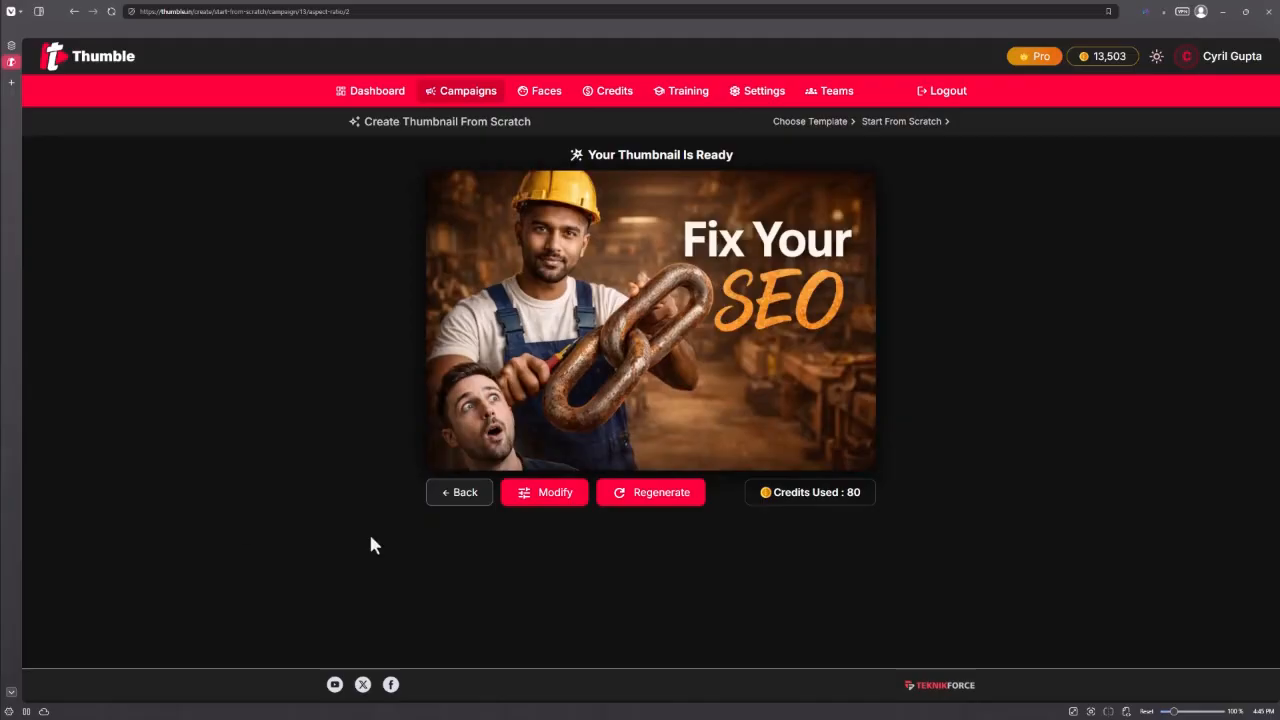
- Leave the finished thumbnail, open the AI Tools campaign and start a face swap
{"action": "left_click", "coordinate": [445, 492]}
{"action": "left_click", "coordinate": [372, 632]}
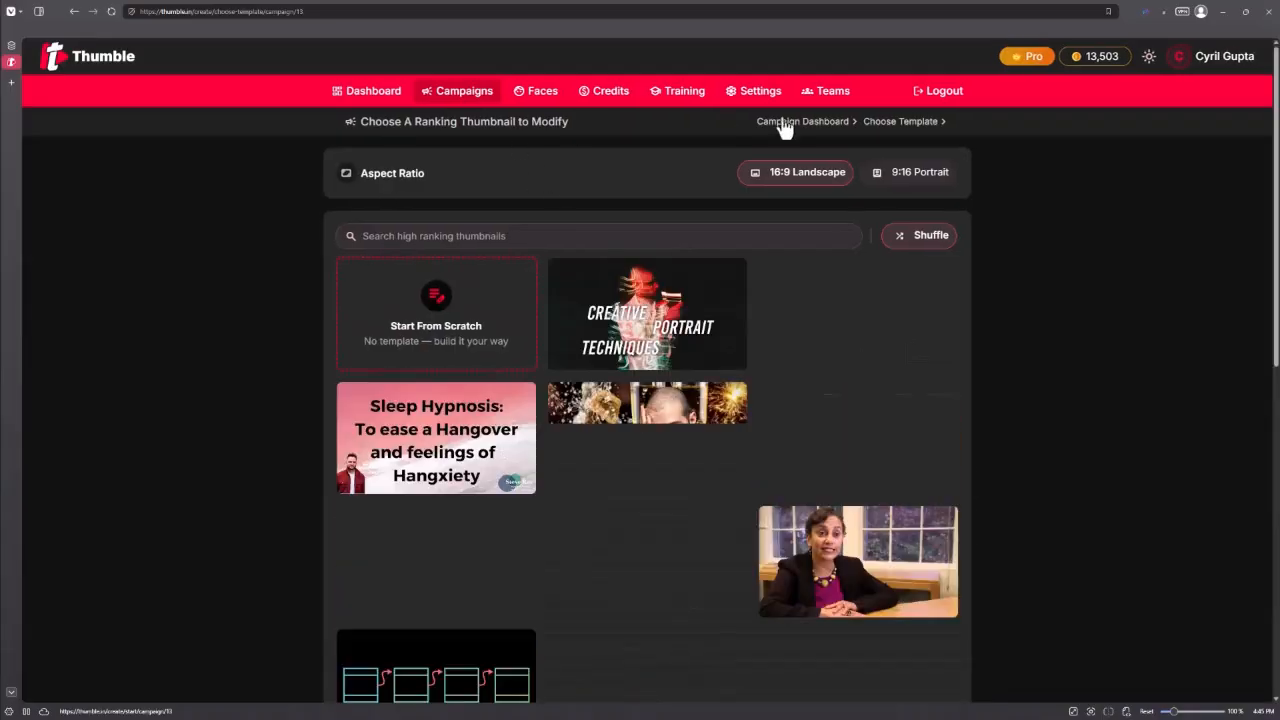
{"action": "left_click", "coordinate": [436, 92]}
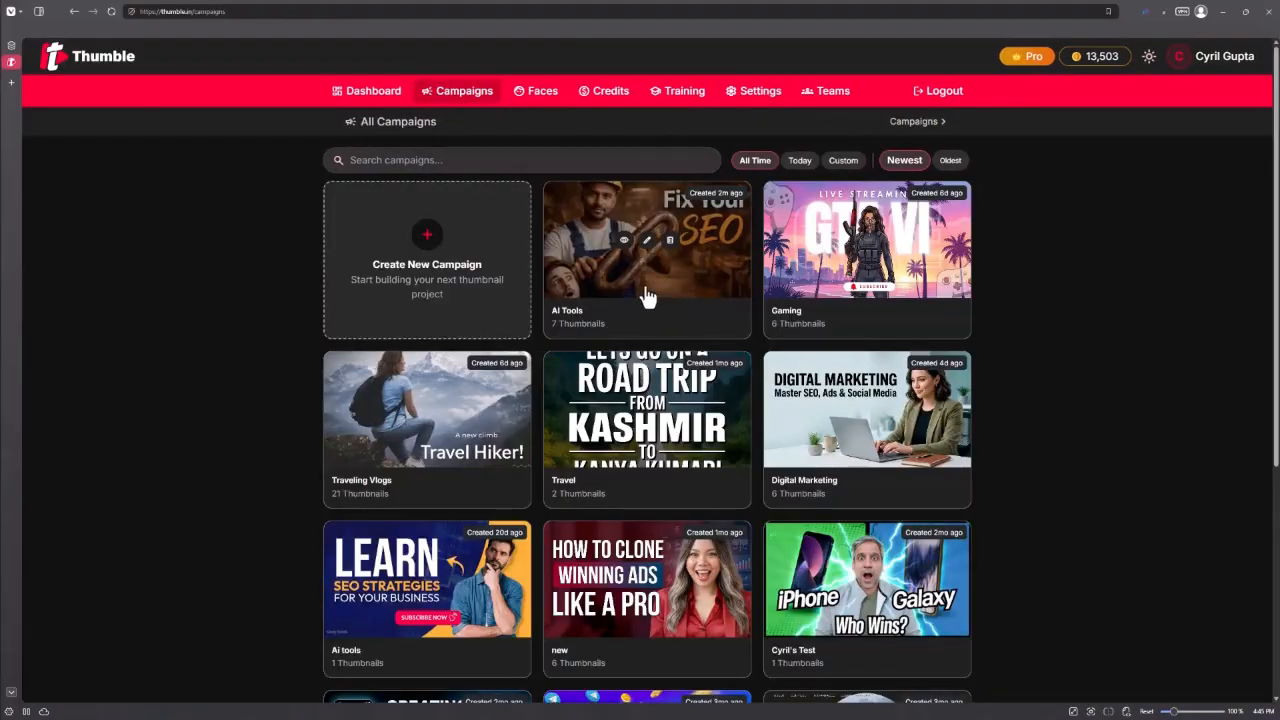
{"action": "left_click", "coordinate": [646, 292]}
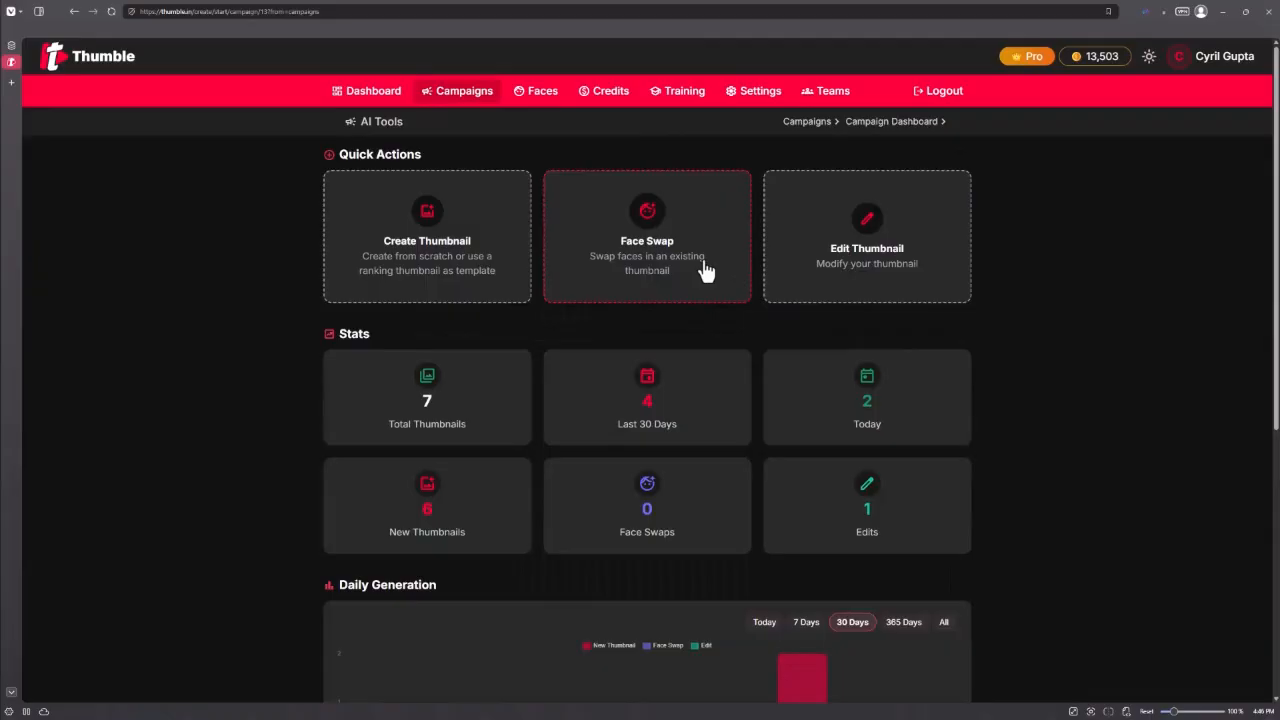
{"action": "left_click", "coordinate": [706, 270]}
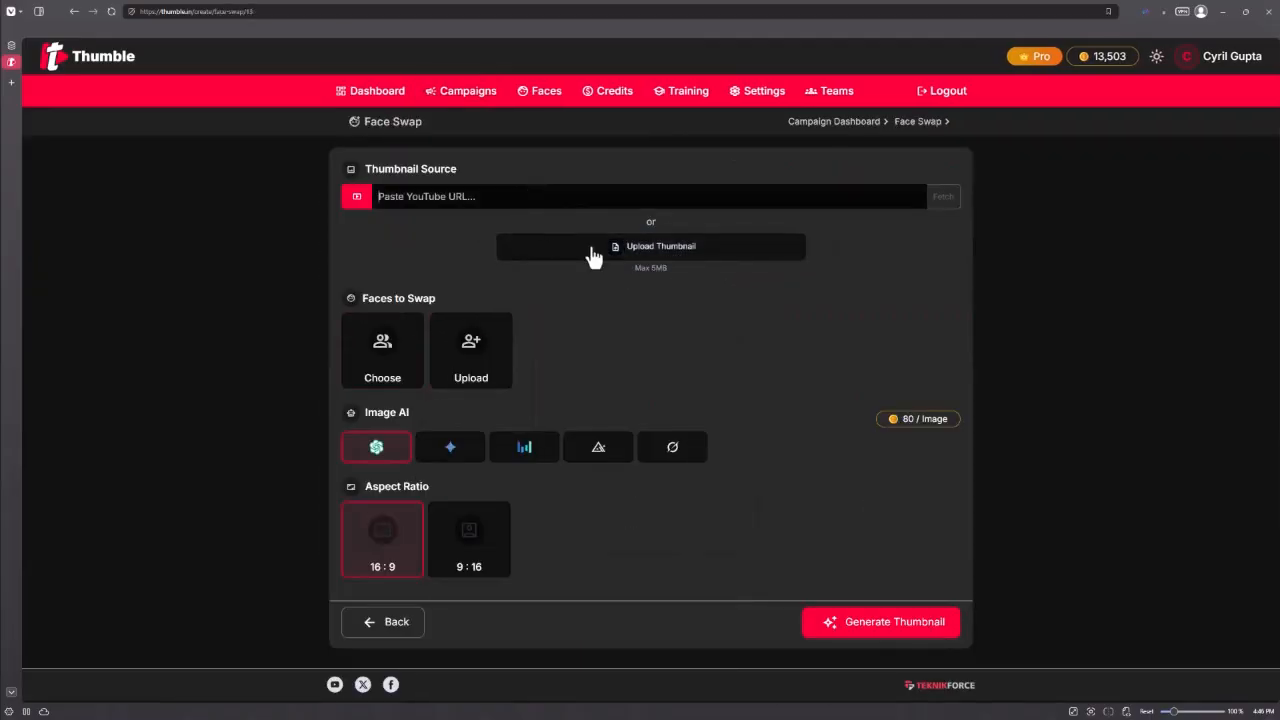
- Upload "Change the caption to Fix Your SEO.jpg" as the source thumbnail for the face swap
{"action": "left_click", "coordinate": [631, 247]}
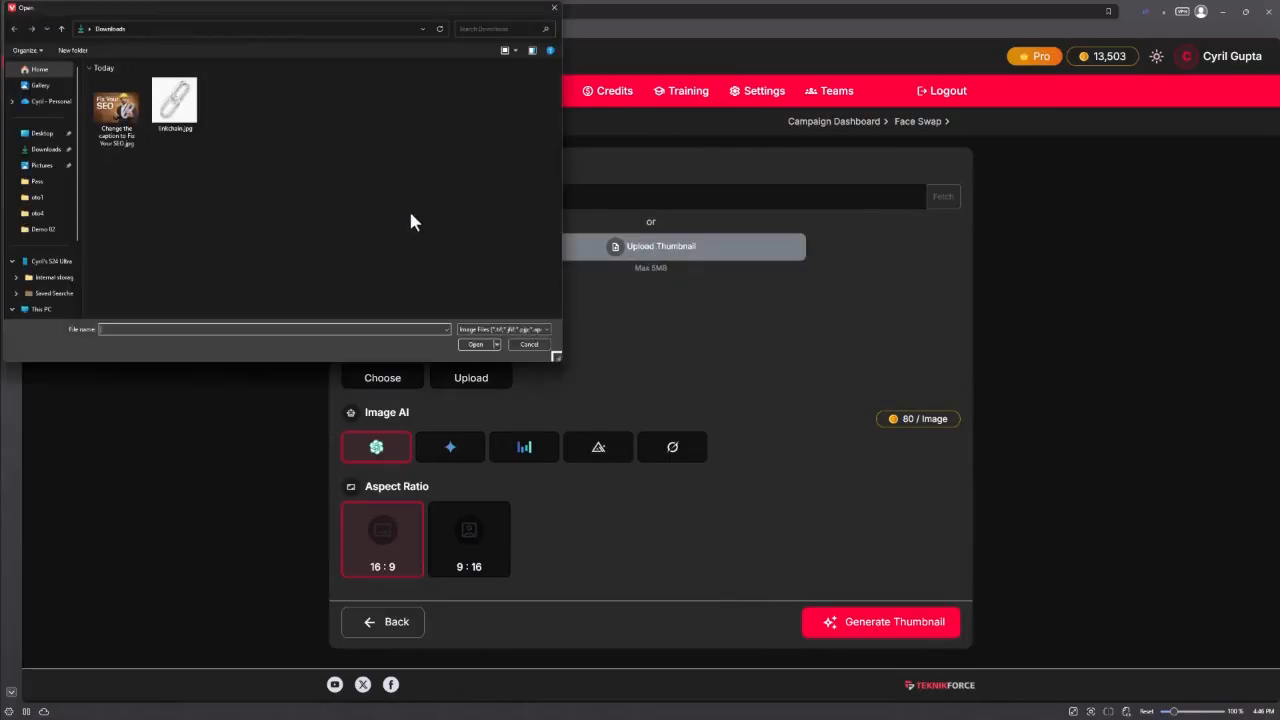
{"action": "left_click", "coordinate": [171, 105]}
{"action": "double_click", "coordinate": [110, 120]}
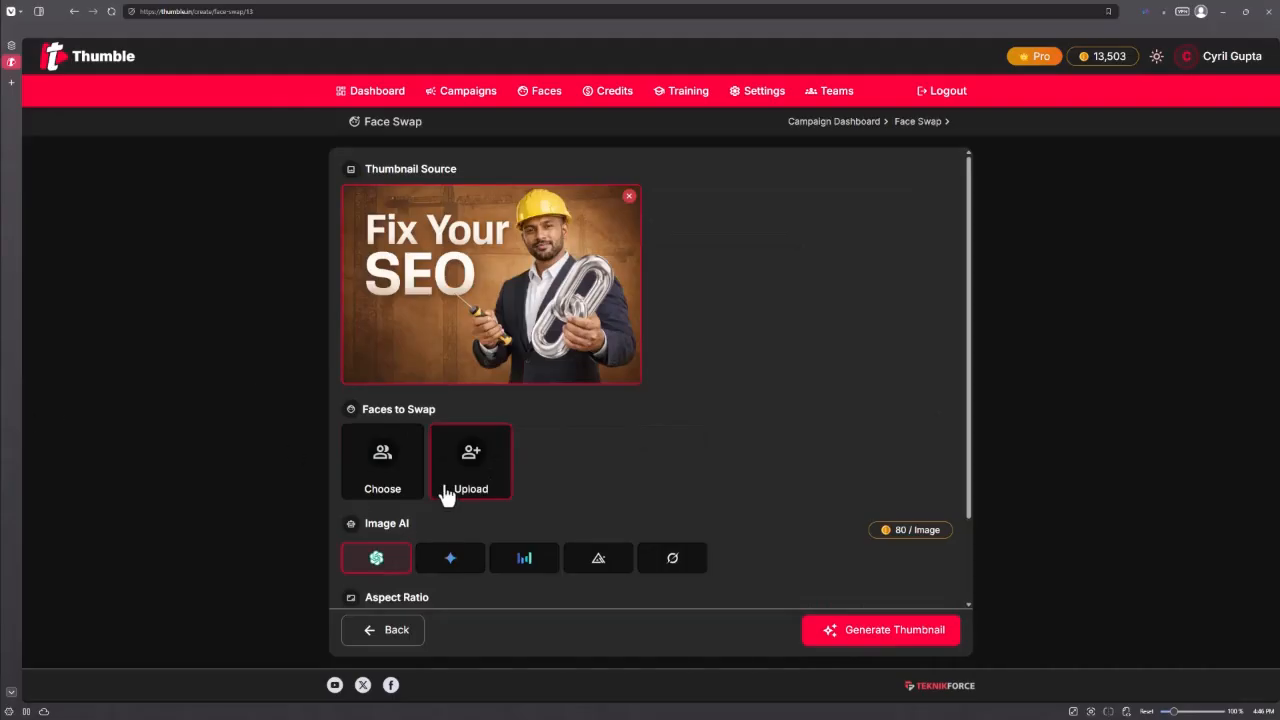
- Choose the faces of the dark-bearded man in a suit and the grey-haired man, and remove the dark-bearded one from the swap
{"action": "left_click", "coordinate": [415, 477]}
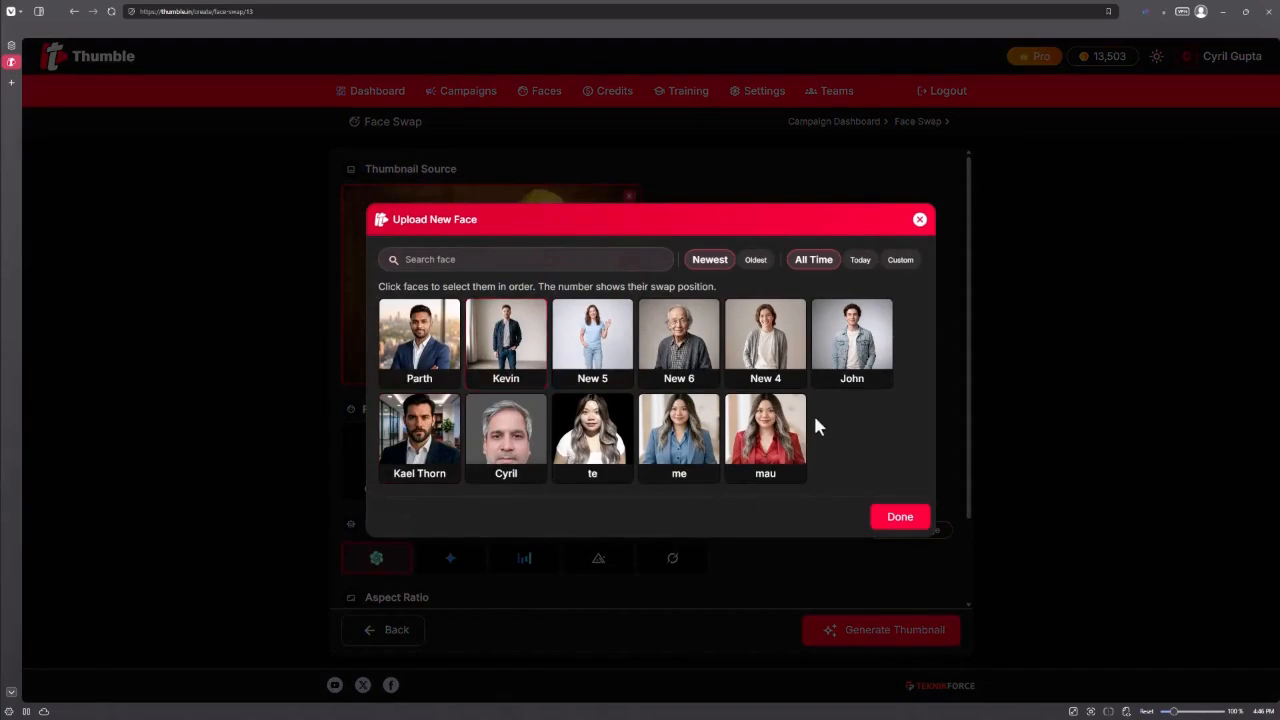
{"action": "left_click", "coordinate": [446, 458]}
{"action": "left_click", "coordinate": [494, 478]}
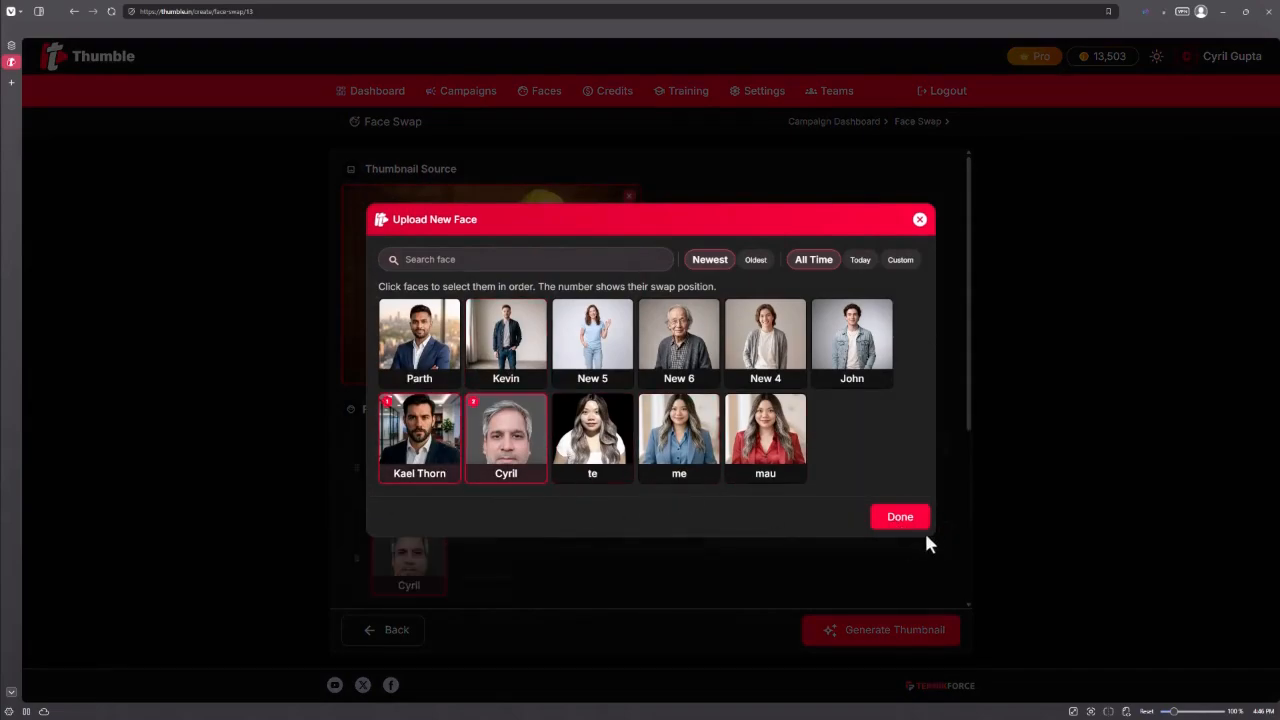
{"action": "left_click", "coordinate": [906, 520]}
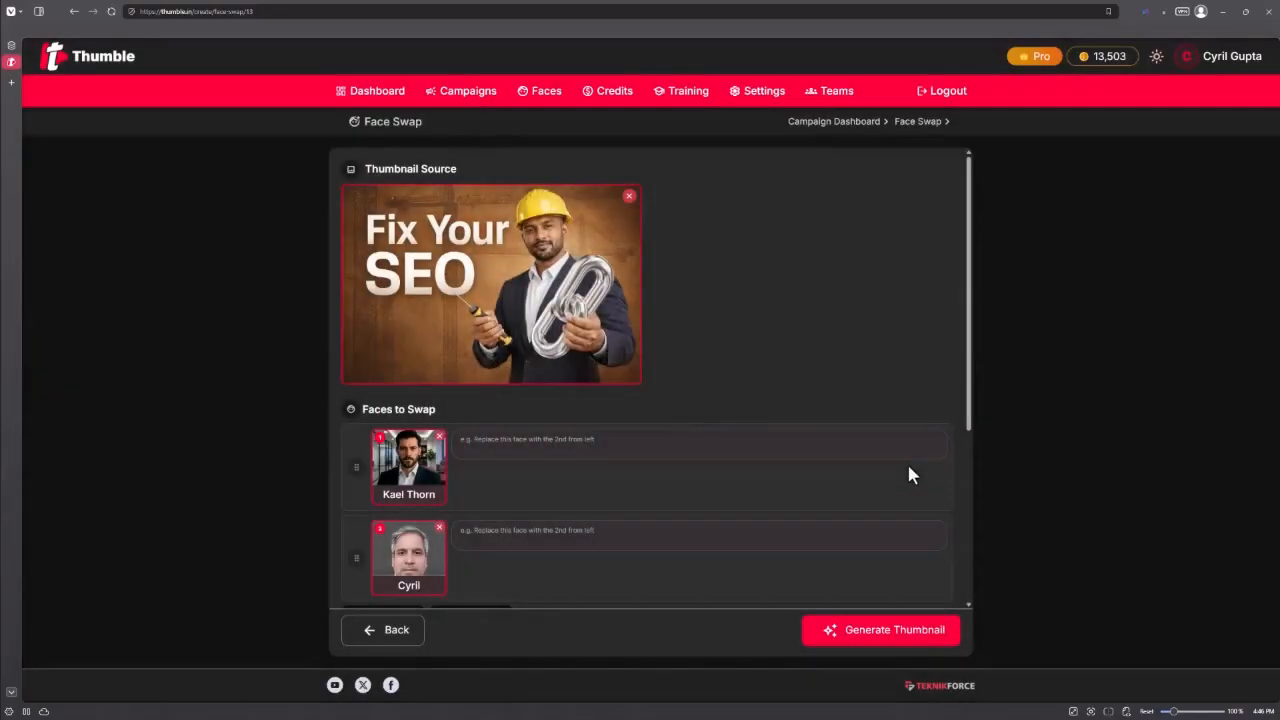
{"action": "left_click", "coordinate": [439, 437]}
- Instruct the swap to replace the man's face with the grey-haired man's, make the hard hat blue and give him an electronic screwdriver
{"action": "left_click", "coordinate": [510, 449]}
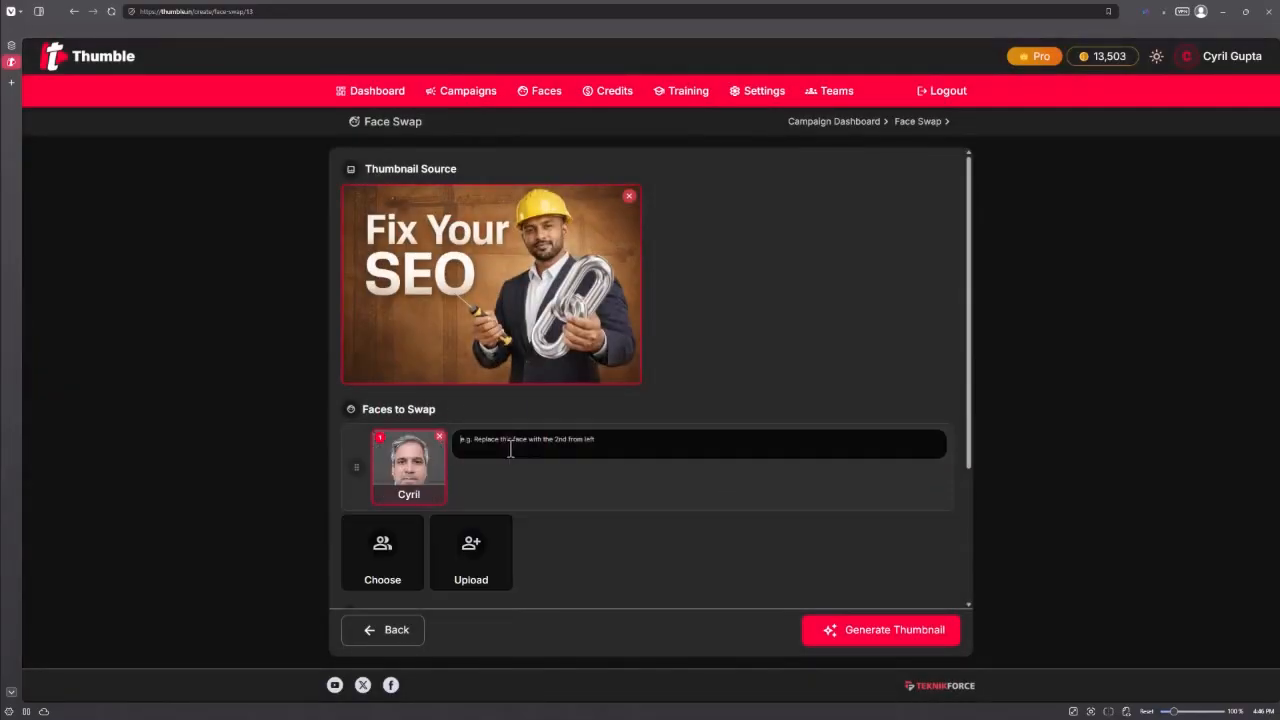
{"action": "scroll", "coordinate": [614, 535], "scroll_direction": "down", "scroll_amount": 1}
{"action": "type", "text": "Replace t"}
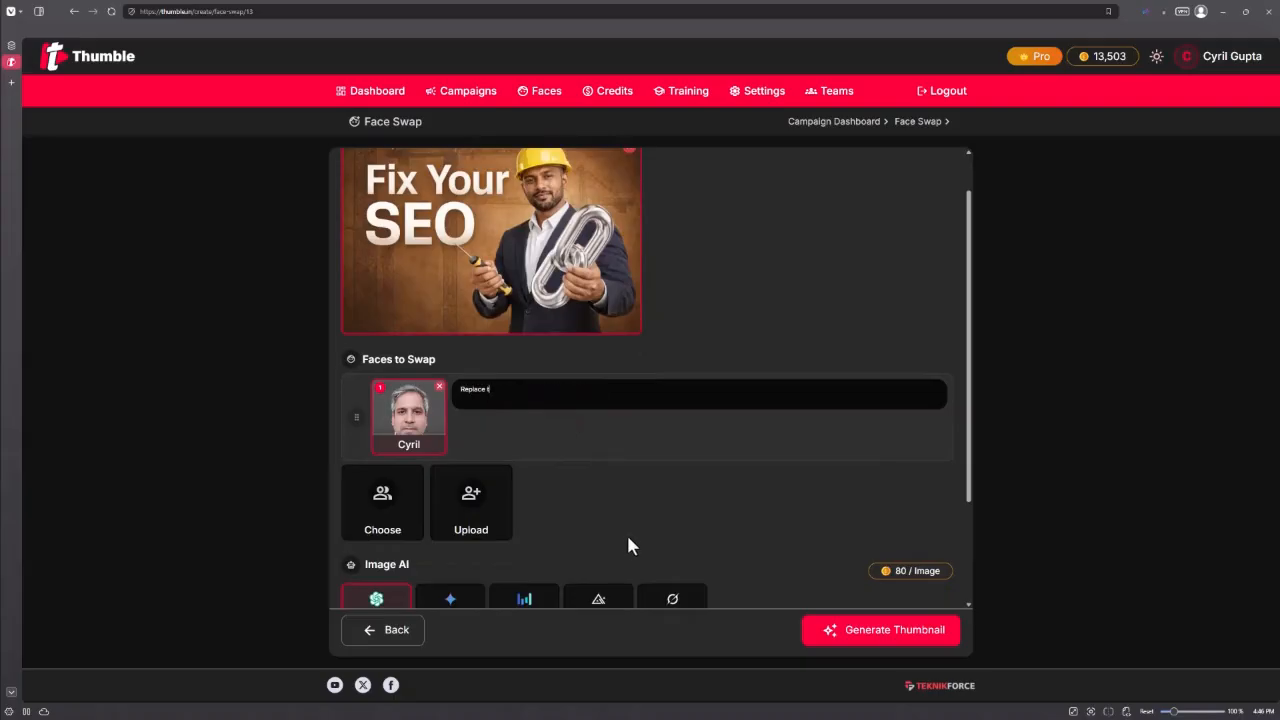
{"action": "type", "text": "he man's face with this guy"}
{"action": "key", "text": "BackSpace"}
{"action": "key", "text": "BackSpace"}
{"action": "key", "text": "BackSpace"}
{"action": "type", "text": "Cyril. Remove"}
{"action": "key", "text": "BackSpace"}
{"action": "key", "text": "BackSpace"}
{"action": "key", "text": "BackSpace"}
{"action": "key", "text": "BackSpace"}
{"action": "key", "text": "BackSpace"}
{"action": "key", "text": "BackSpace"}
{"action": "type", "text": "Make the hard hat blue. Give"}
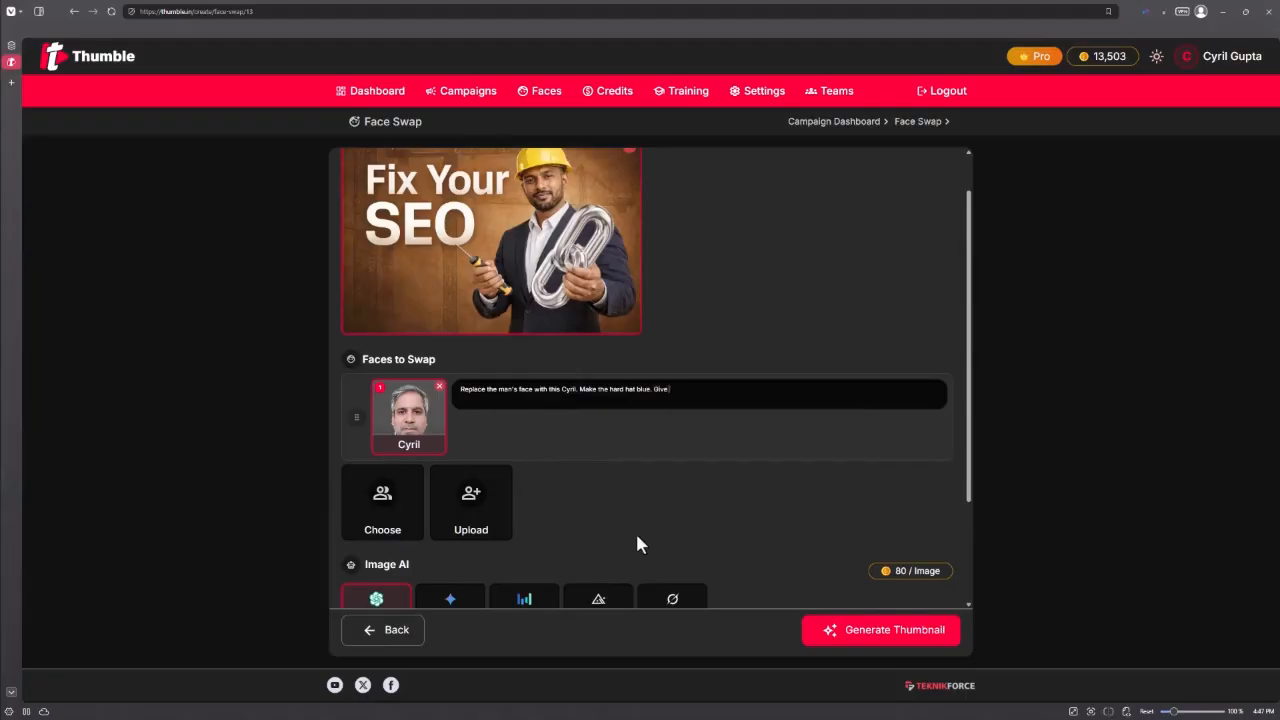
{"action": "type", "text": " him an electro"}
{"action": "type", "text": "nic screwdriver"}
{"action": "type", "text": "."}
- Set the face swap's aspect ratio to 9:16 and generate the thumbnail
{"action": "scroll", "coordinate": [637, 535], "scroll_direction": "down", "scroll_amount": 3}
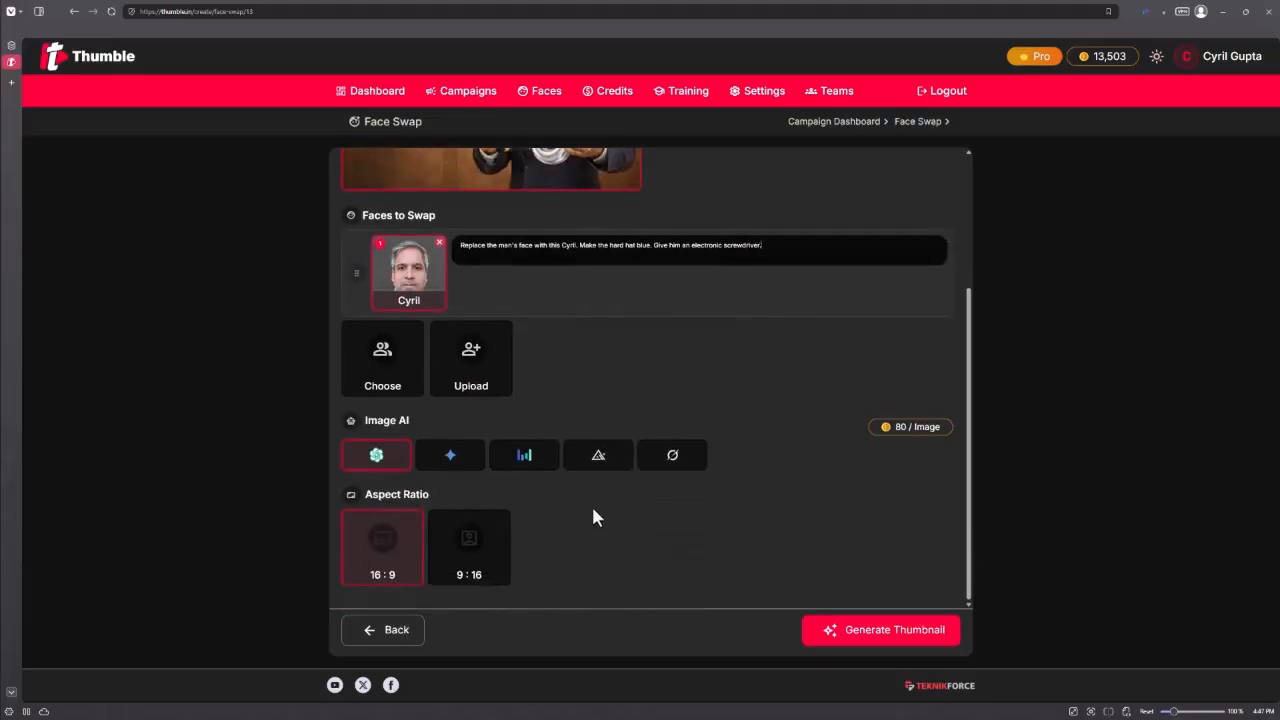
{"action": "left_click", "coordinate": [474, 562]}
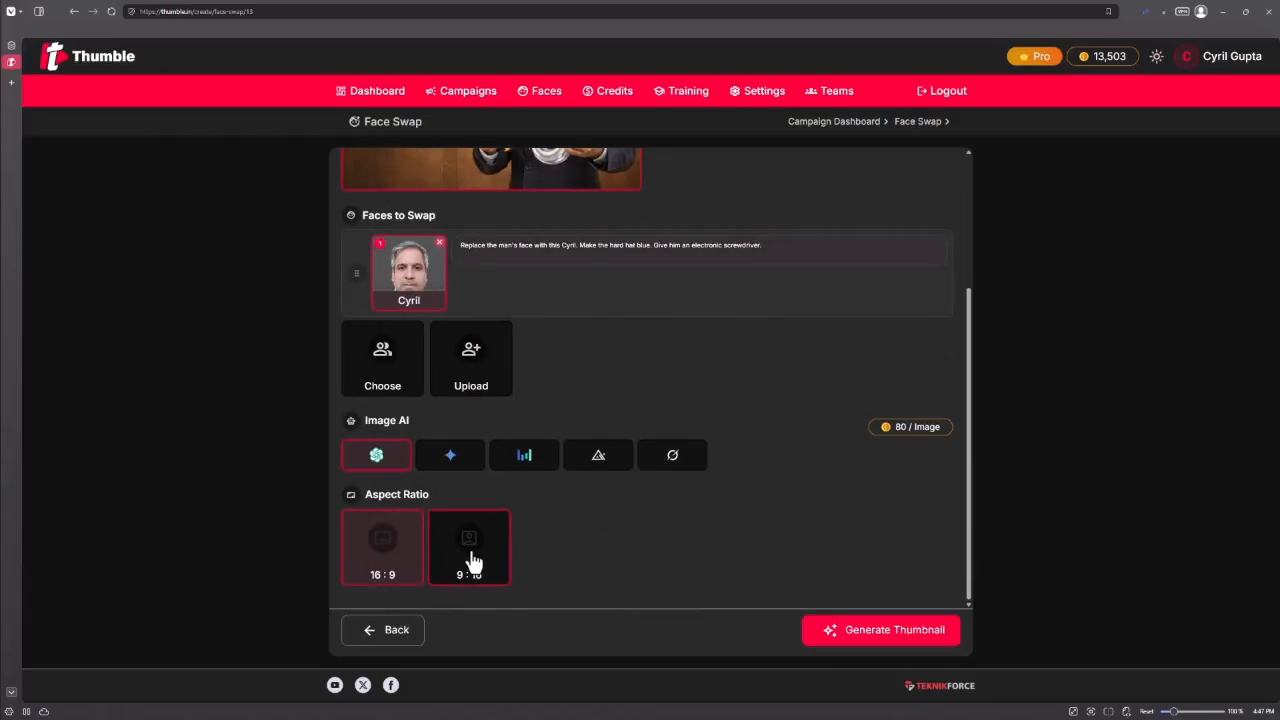
{"action": "left_click", "coordinate": [474, 562]}
{"action": "scroll", "coordinate": [611, 568], "scroll_direction": "up", "scroll_amount": 2}
{"action": "scroll", "coordinate": [380, 571], "scroll_direction": "down", "scroll_amount": 2}
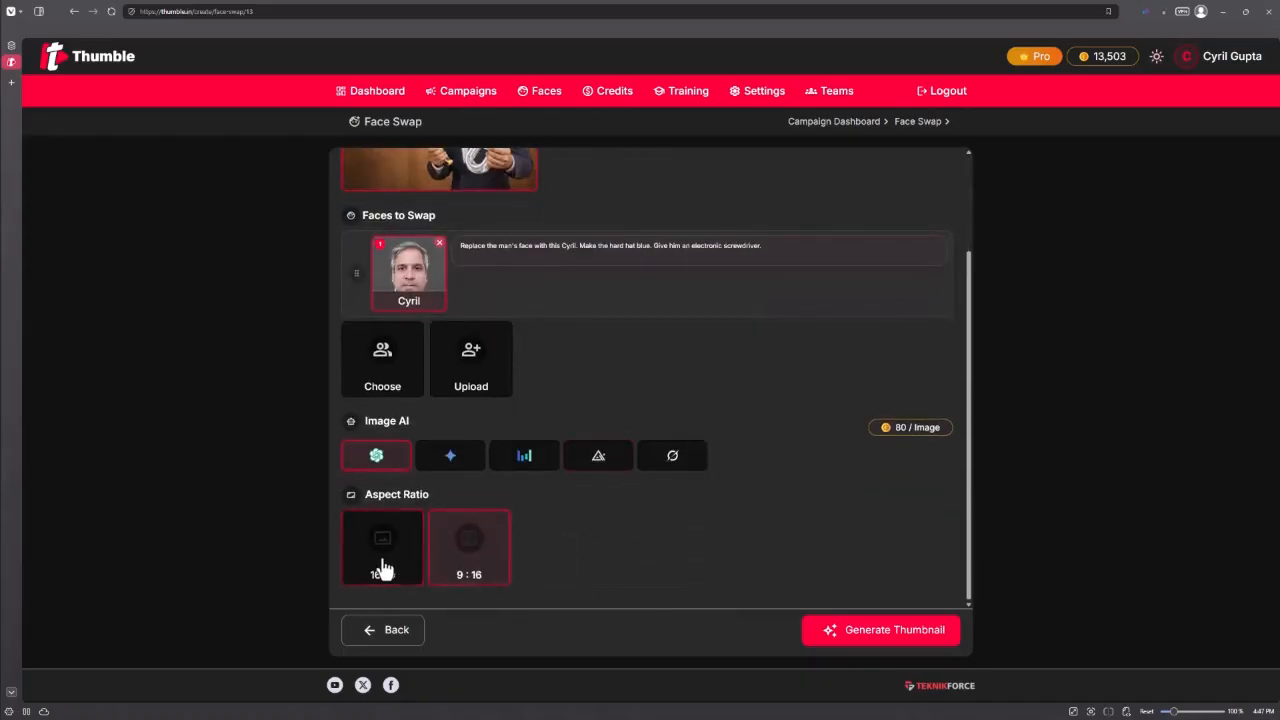
{"action": "left_click", "coordinate": [894, 630]}
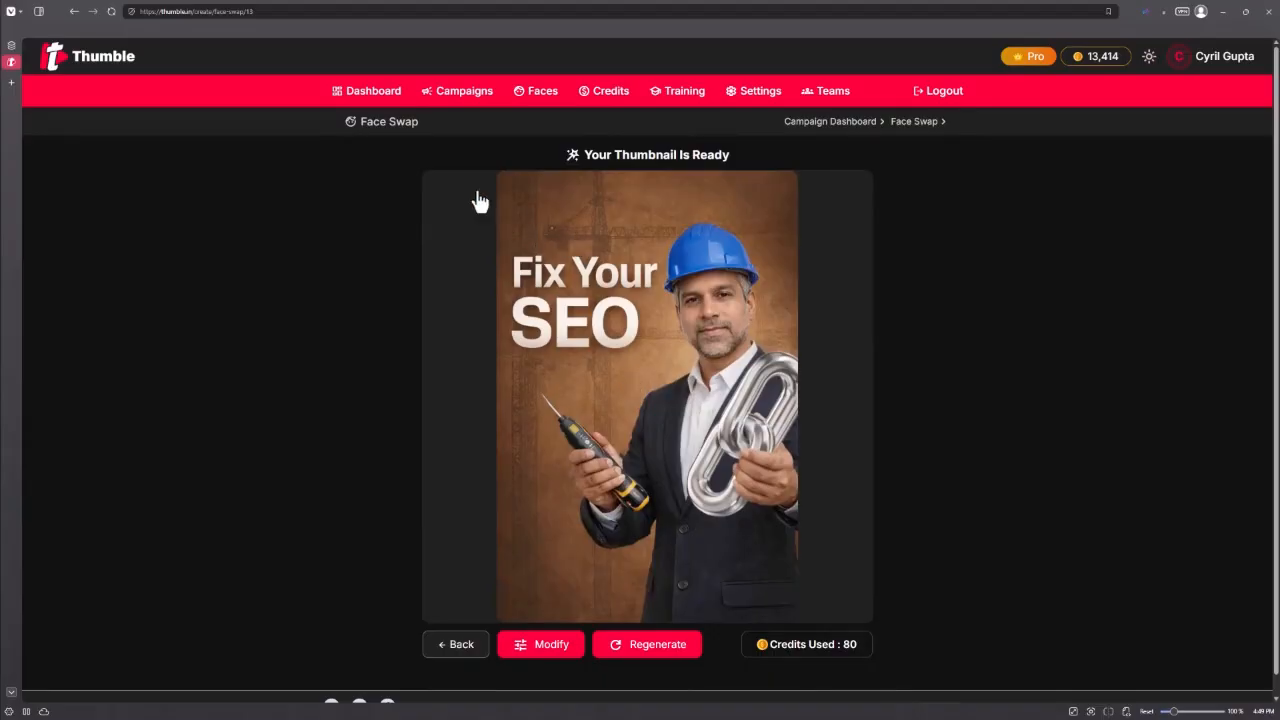
- Return to the AI Tools campaign and start editing an existing thumbnail
{"action": "left_click", "coordinate": [440, 93]}
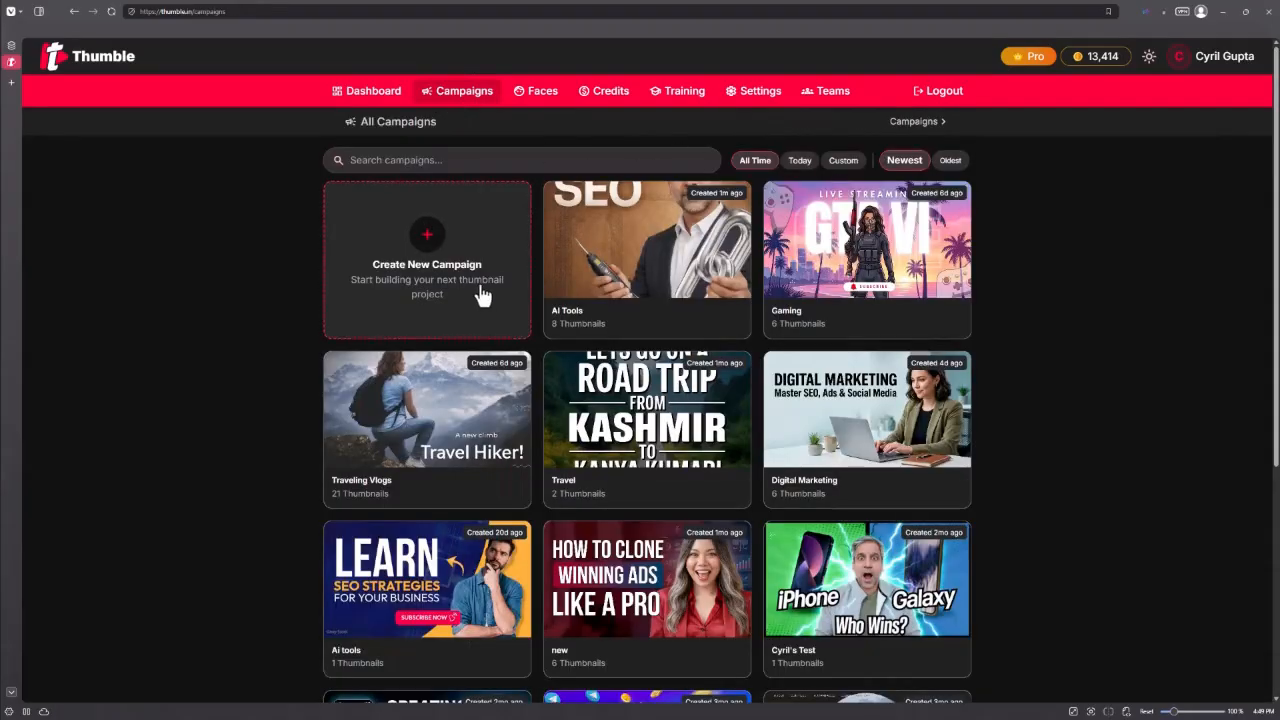
{"action": "left_click", "coordinate": [680, 252]}
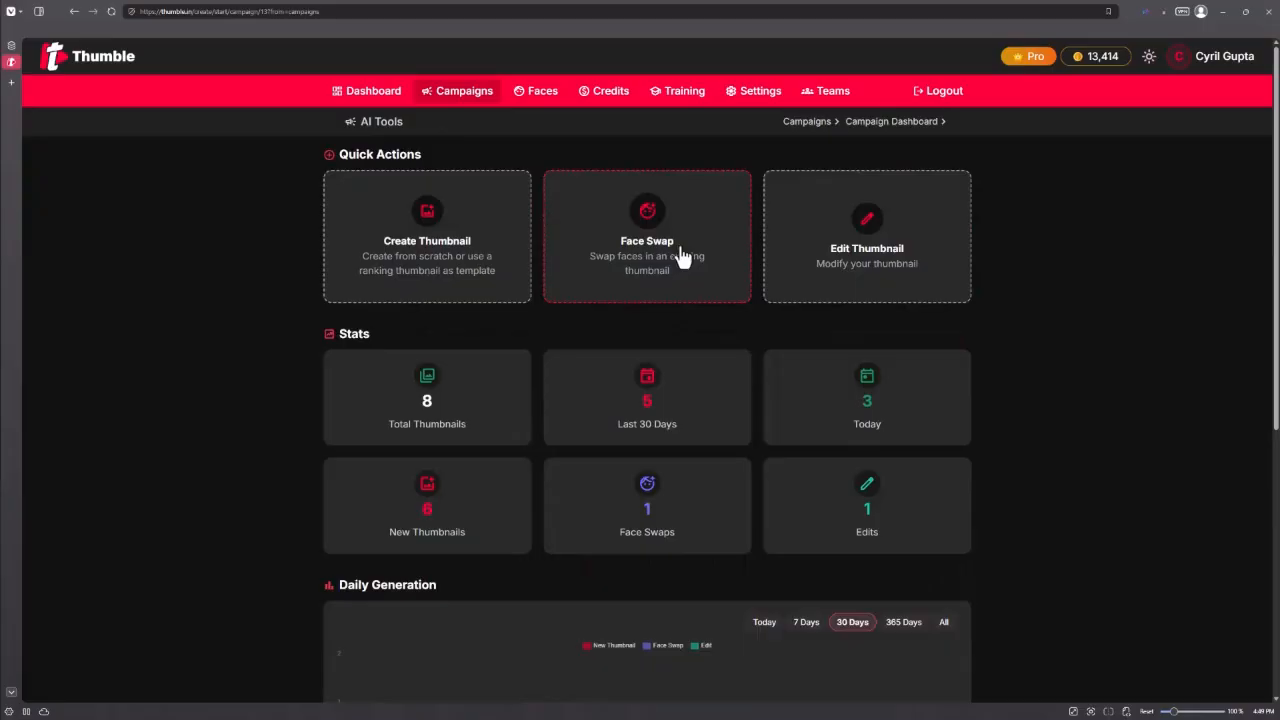
{"action": "left_click", "coordinate": [868, 258]}
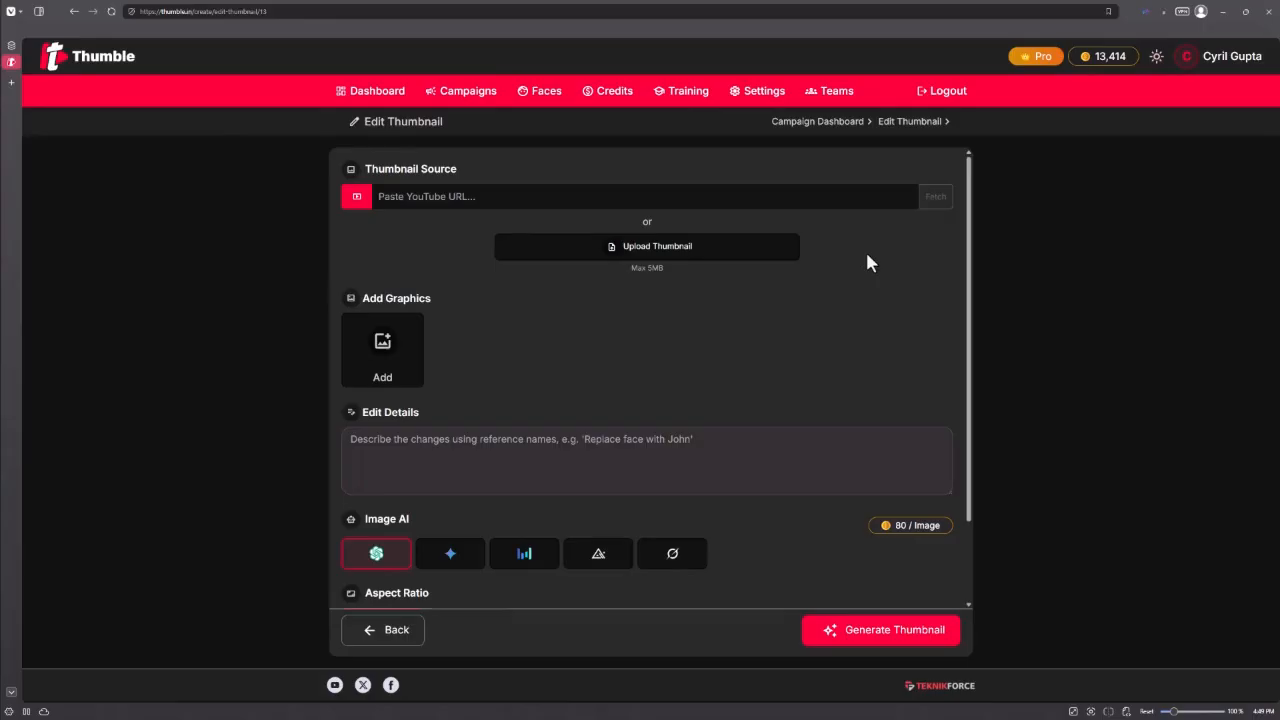
- Upload "Change the caption to Fix Your SEO.jpg" as the source thumbnail for the edit
{"action": "left_click", "coordinate": [390, 197]}
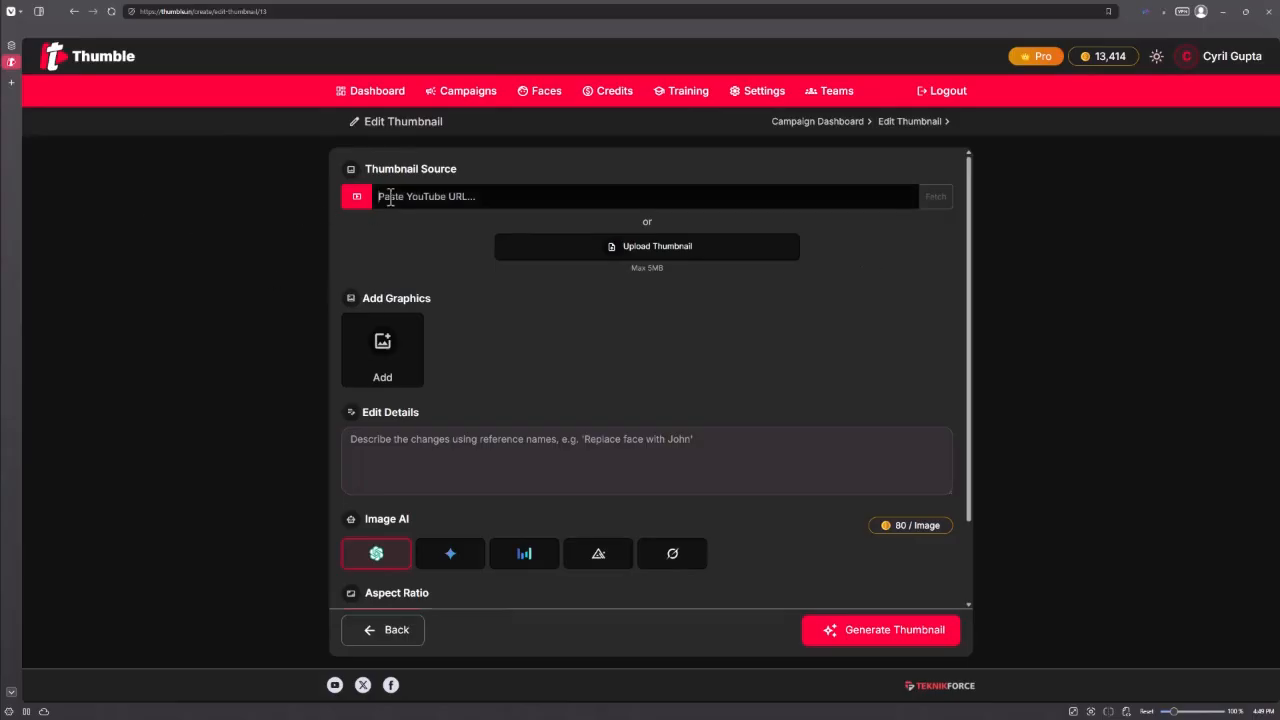
{"action": "left_click", "coordinate": [659, 252]}
{"action": "double_click", "coordinate": [116, 112]}
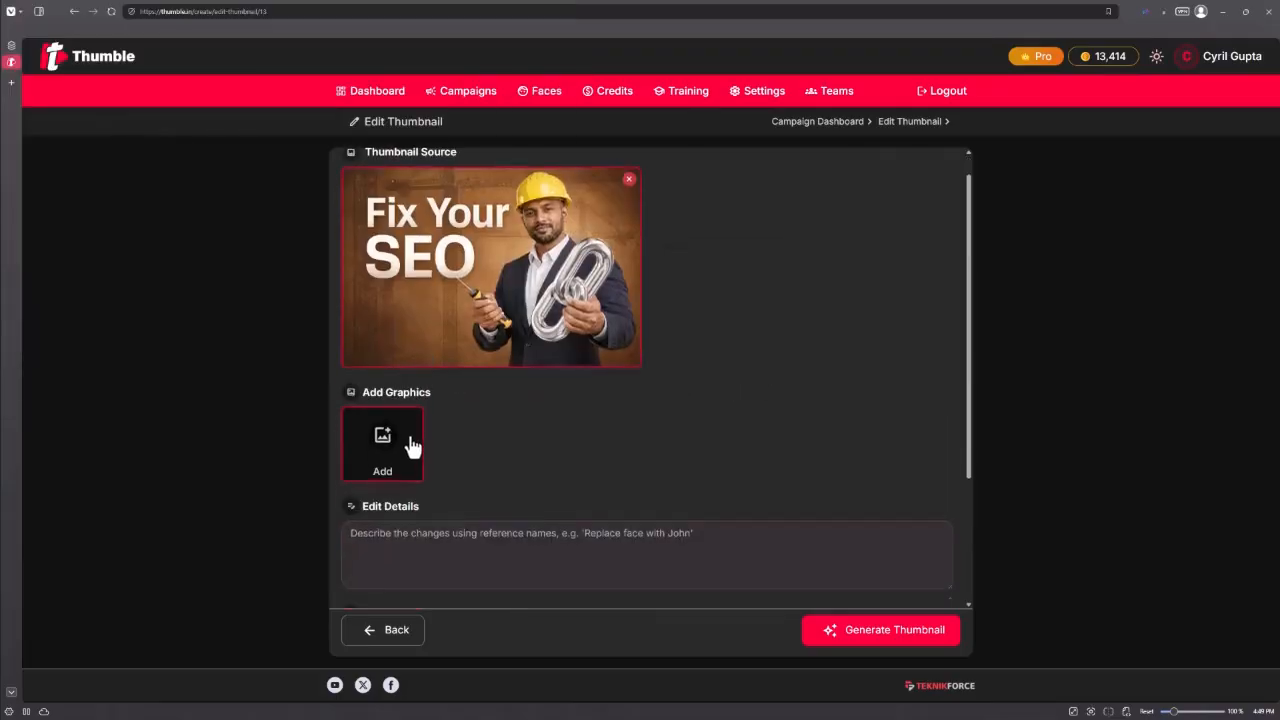
- Add the Teknikforce logo from the Projects folder on the D: drive as a graphic for the thumbnail edit
{"action": "scroll", "coordinate": [405, 440], "scroll_direction": "down", "scroll_amount": 2}
{"action": "left_click", "coordinate": [398, 350]}
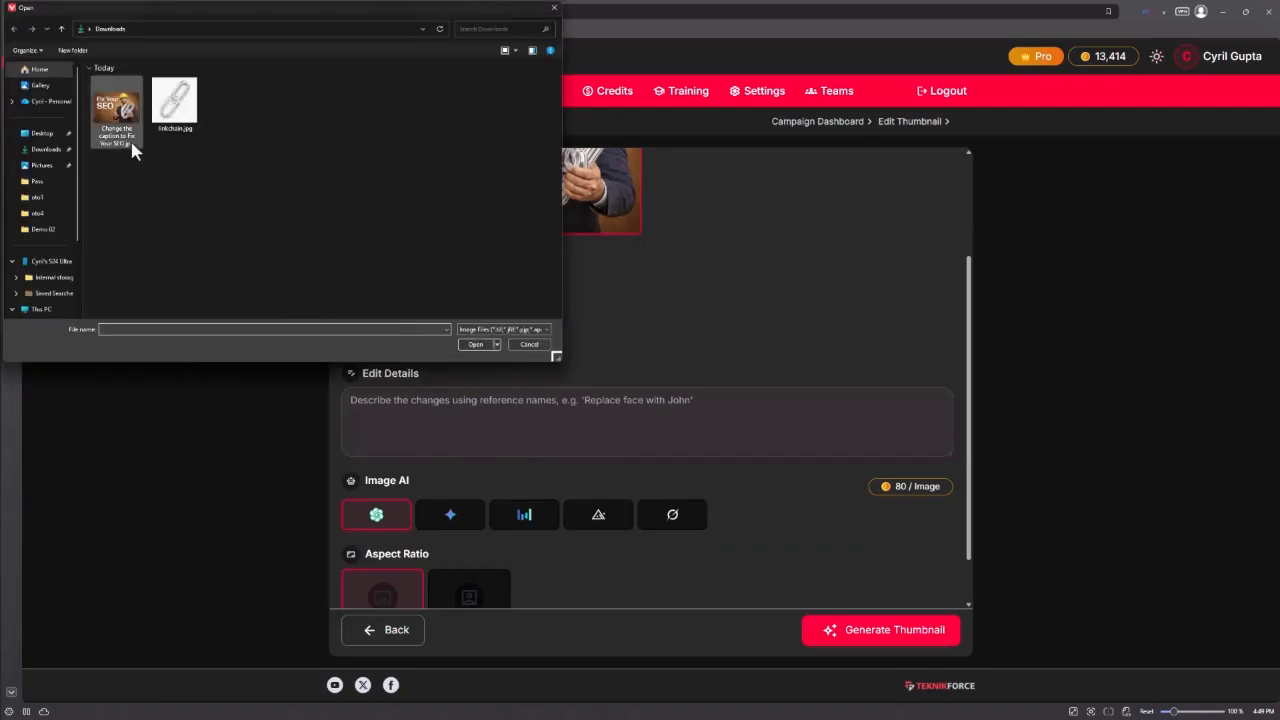
{"action": "scroll", "coordinate": [10, 289], "scroll_direction": "down", "scroll_amount": 2}
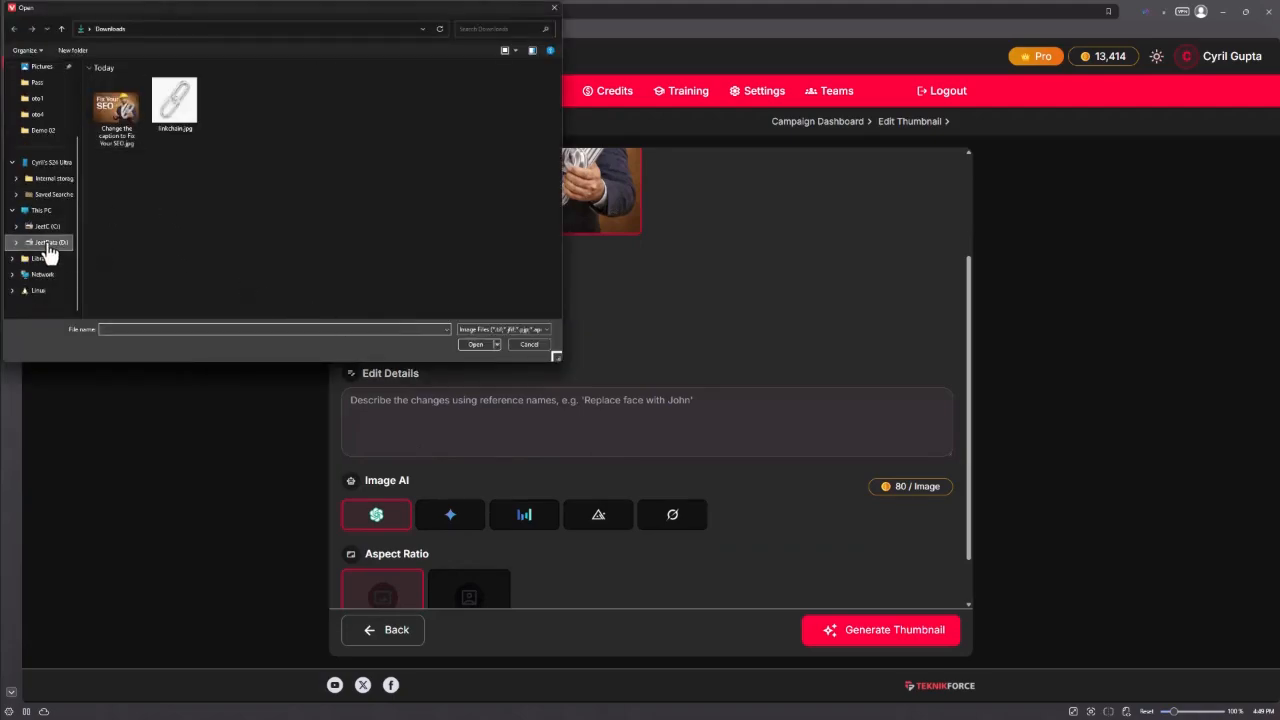
{"action": "left_click", "coordinate": [47, 243]}
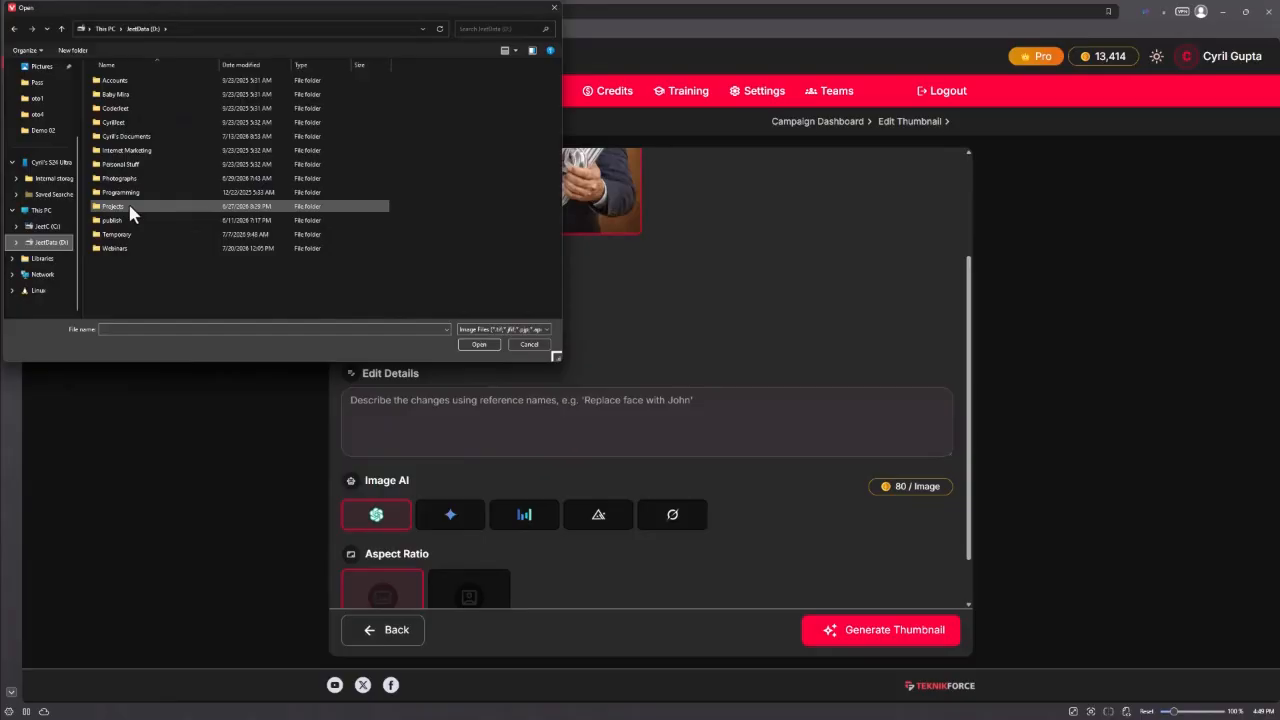
{"action": "left_click", "coordinate": [136, 210]}
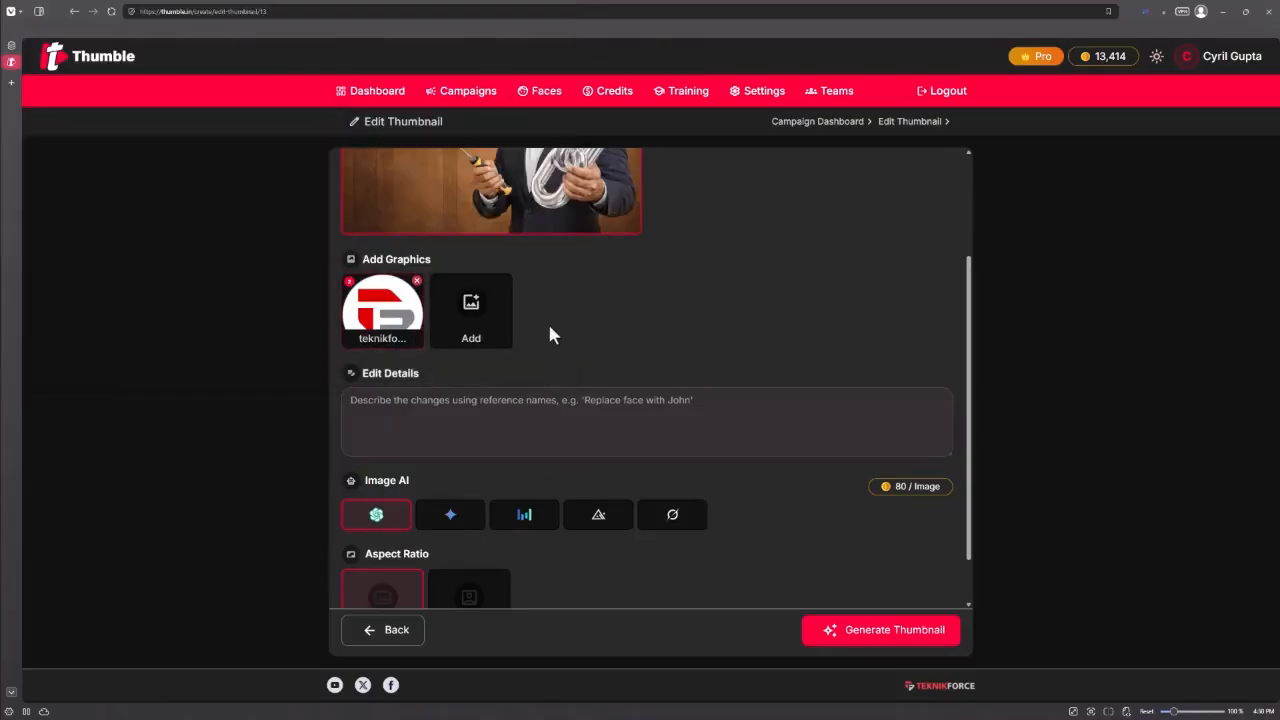
- Instruct the edit to put the logo below the text in a nice, subtle, merged manner, like part of the image, and generate the thumbnail
{"action": "scroll", "coordinate": [549, 323], "scroll_direction": "up", "scroll_amount": 2}
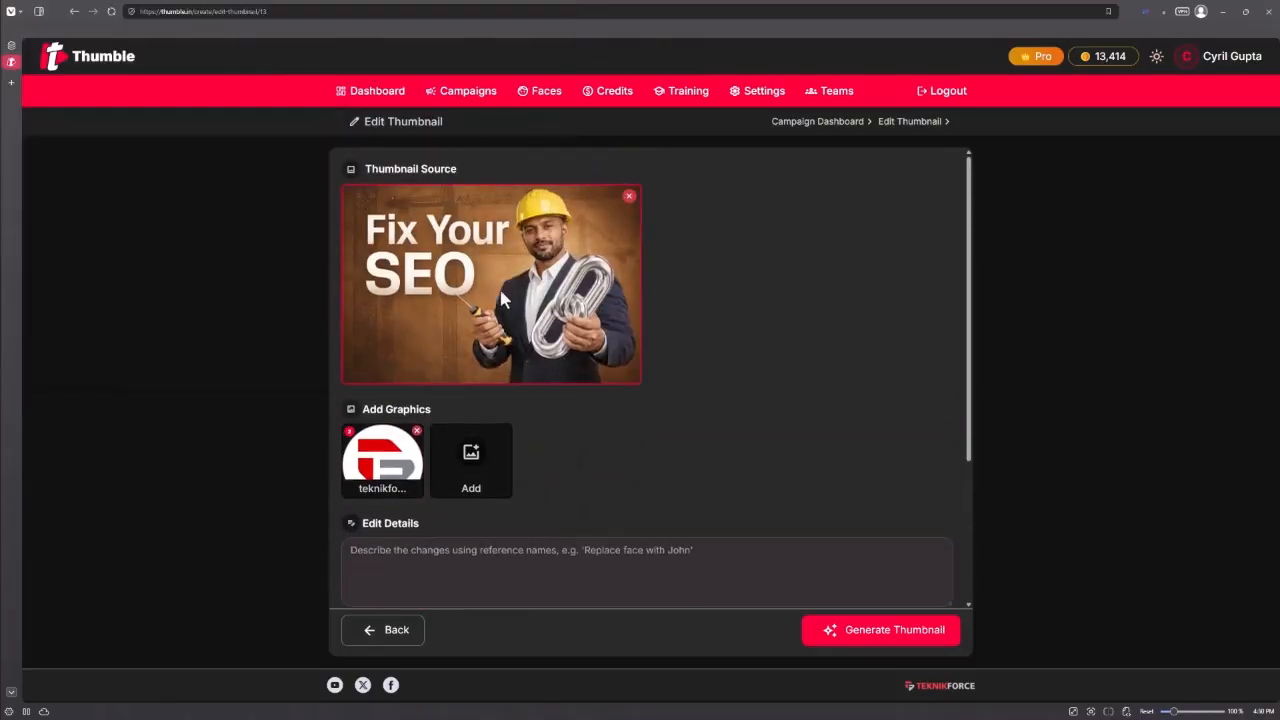
{"action": "scroll", "coordinate": [408, 360], "scroll_direction": "down", "scroll_amount": 1}
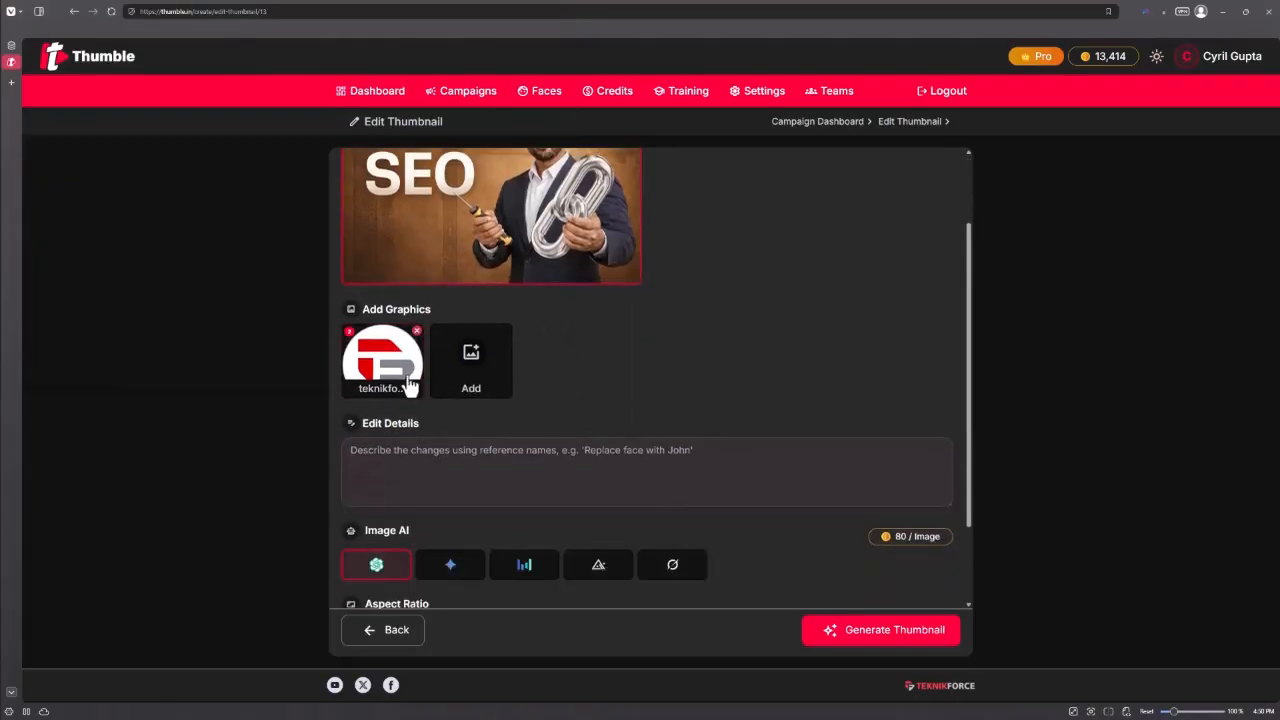
{"action": "left_click", "coordinate": [549, 452]}
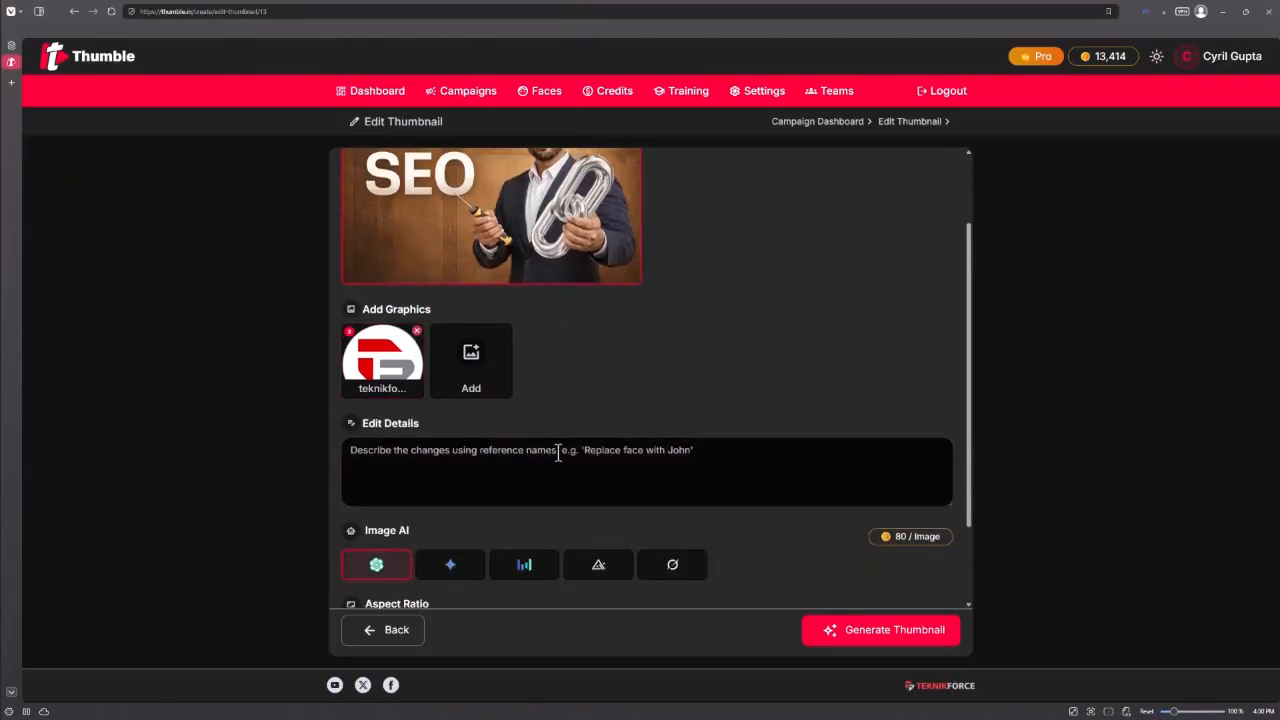
{"action": "type", "text": "Put the logo in a nice, subtle, merged mmanner b"}
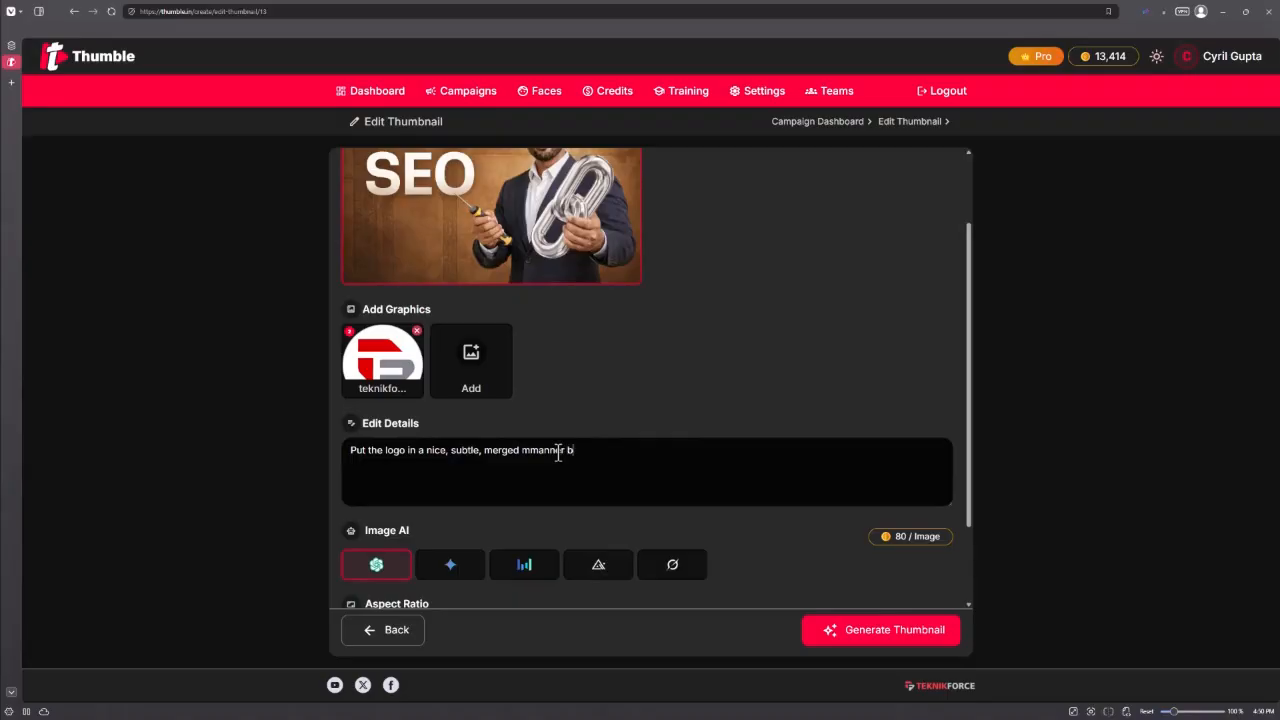
{"action": "type", "text": "elow the text. Make sure it looks like it's a part of the image."}
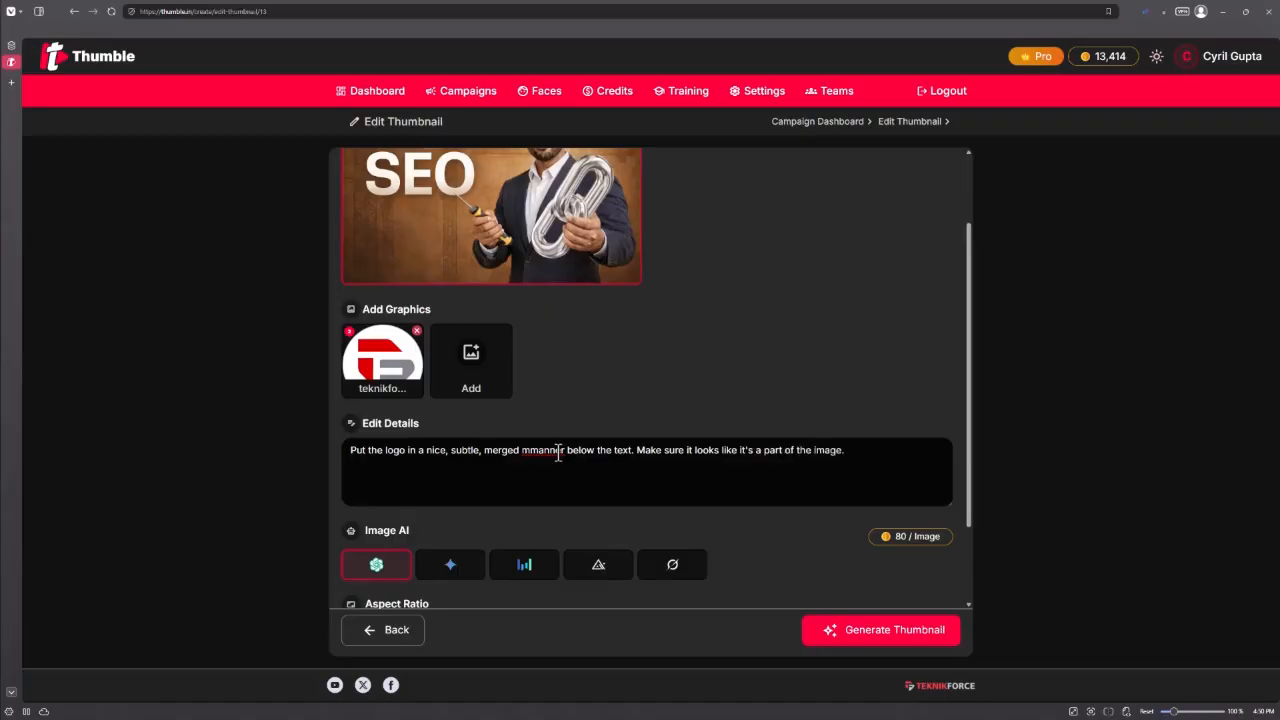
{"action": "scroll", "coordinate": [528, 578], "scroll_direction": "down", "scroll_amount": 2}
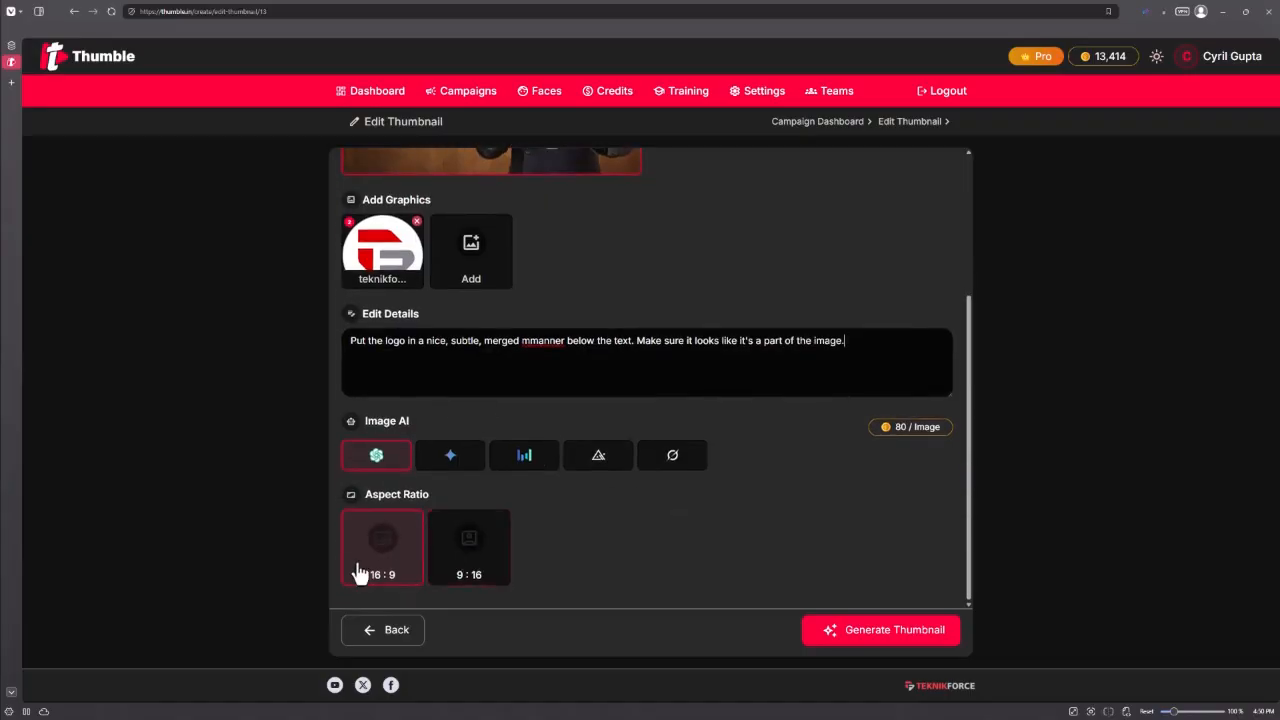
{"action": "left_click", "coordinate": [940, 638]}
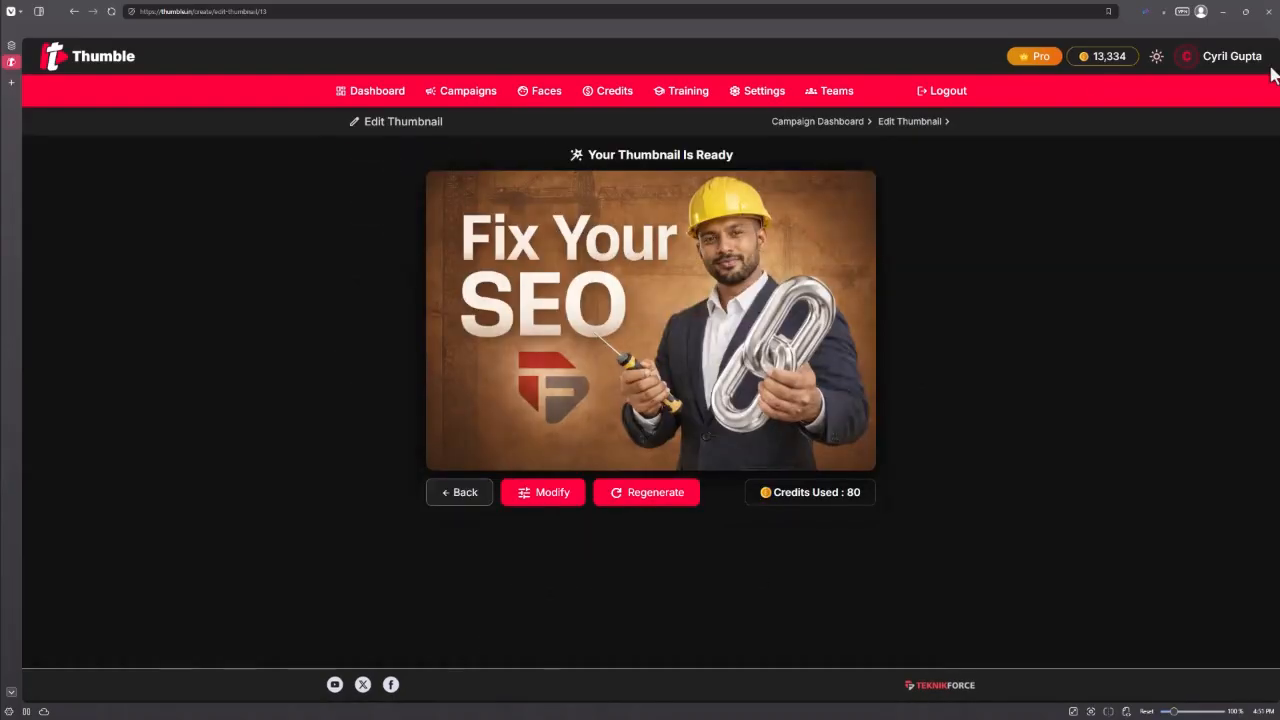
- Return to the AI Tools campaign and start creating a new thumbnail
{"action": "mouse_move", "coordinate": [643, 303]}
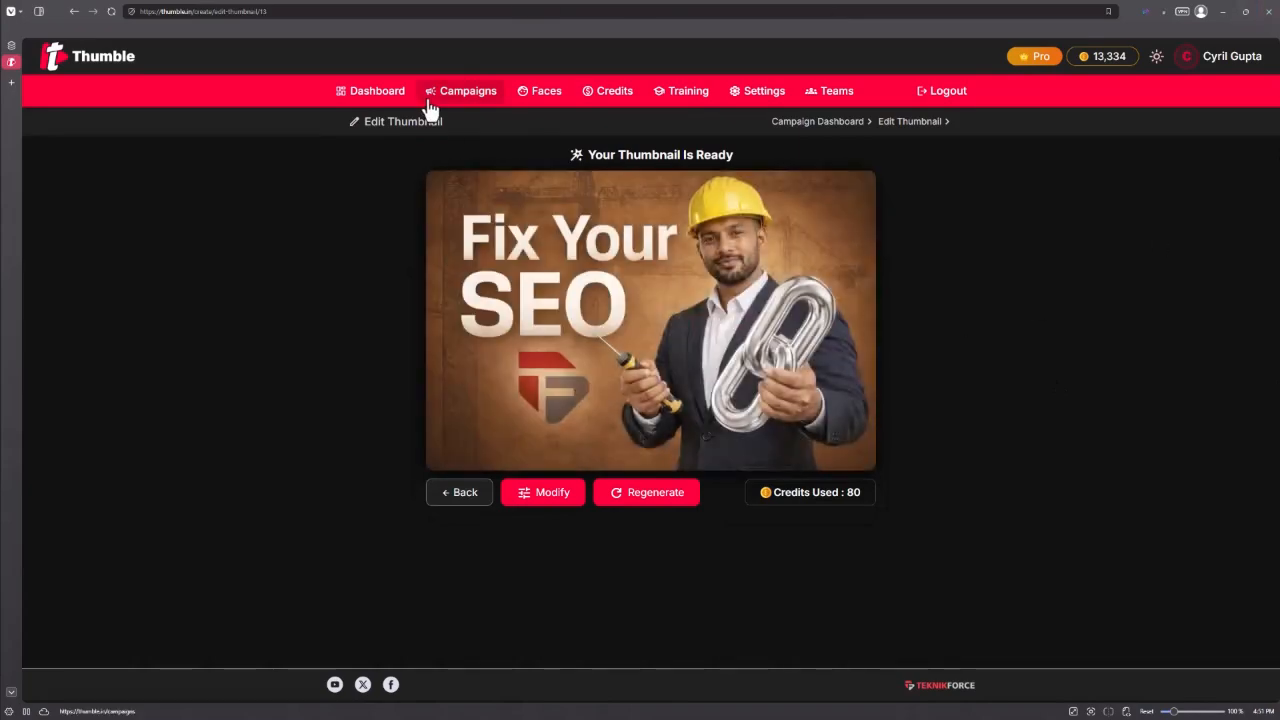
{"action": "left_click", "coordinate": [440, 112]}
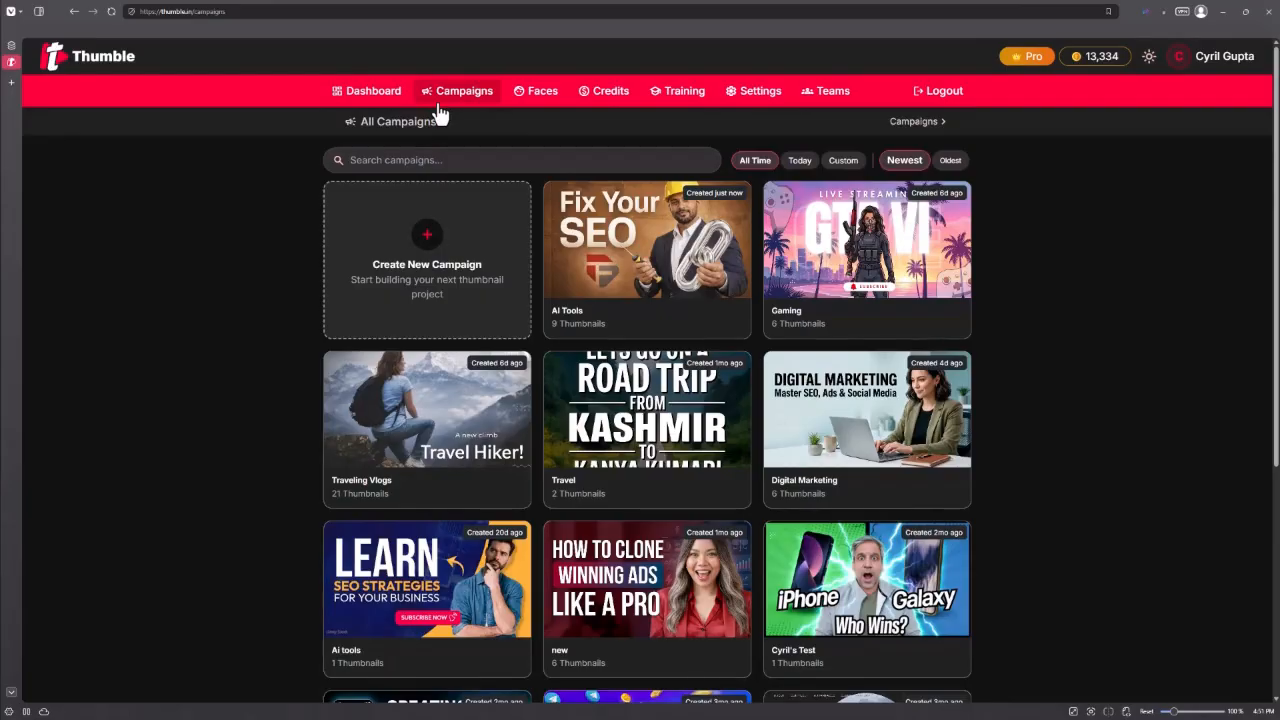
{"action": "left_click", "coordinate": [663, 287]}
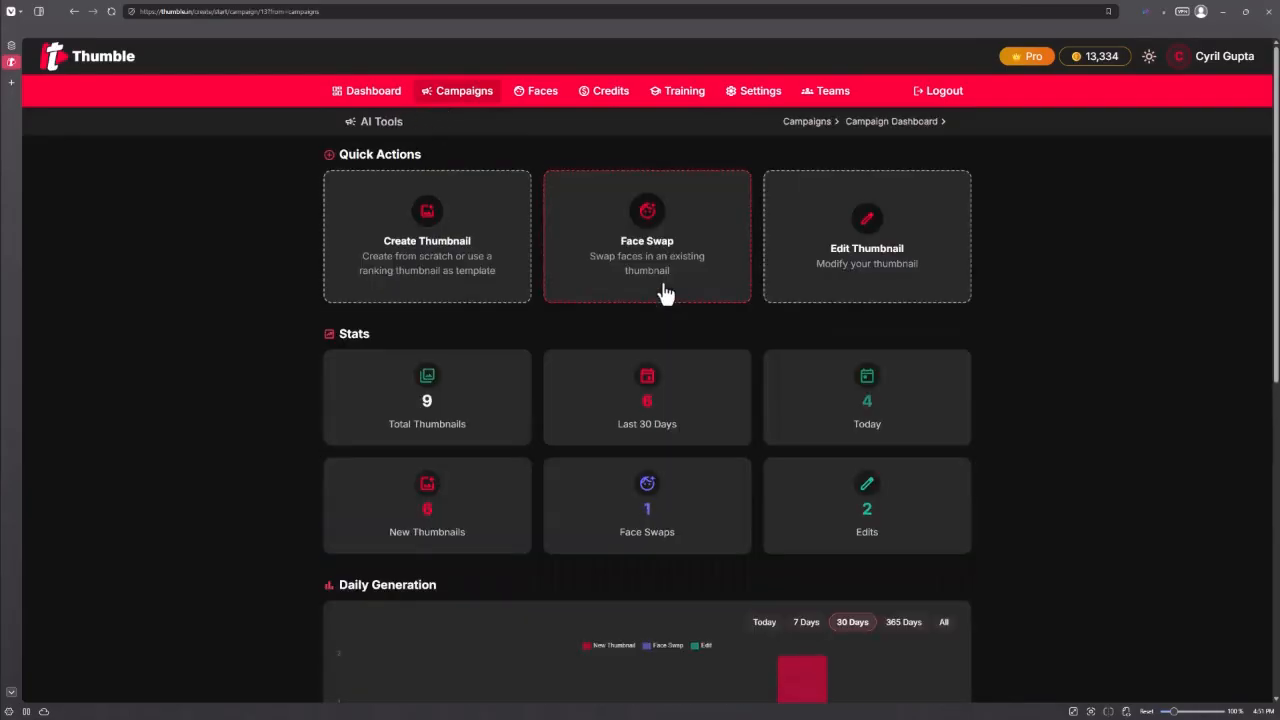
{"action": "left_click", "coordinate": [517, 277]}
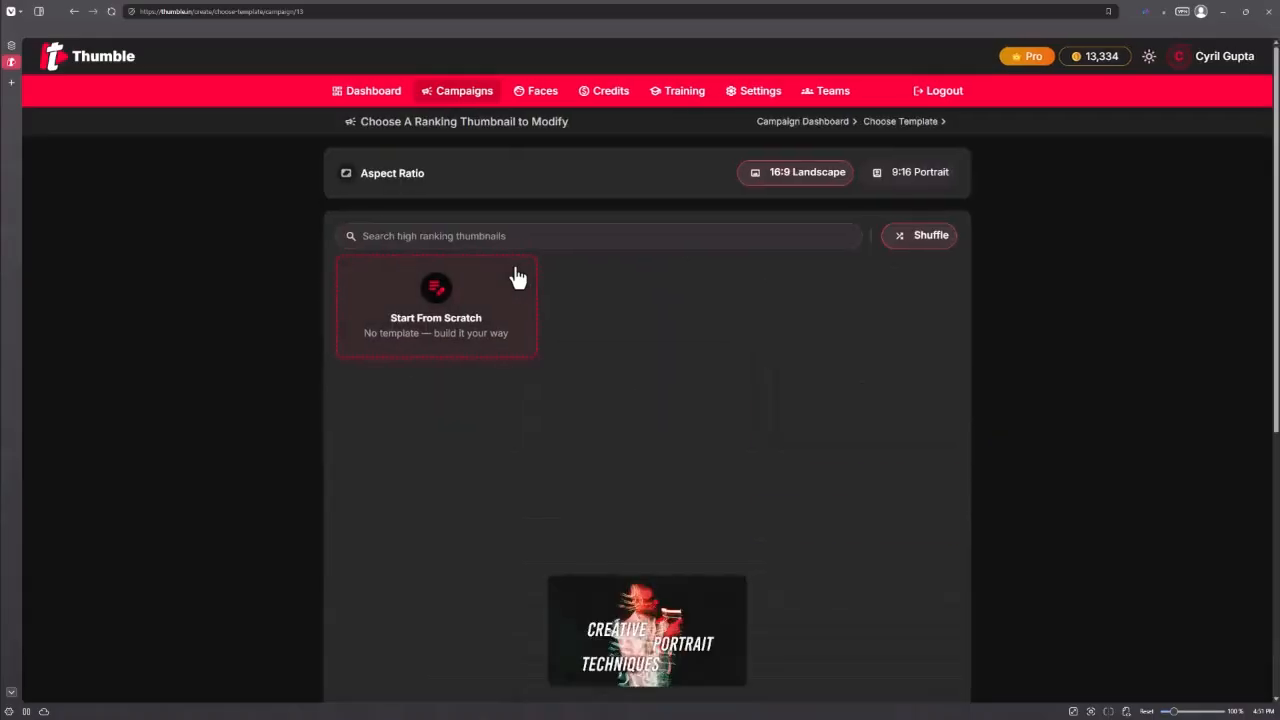